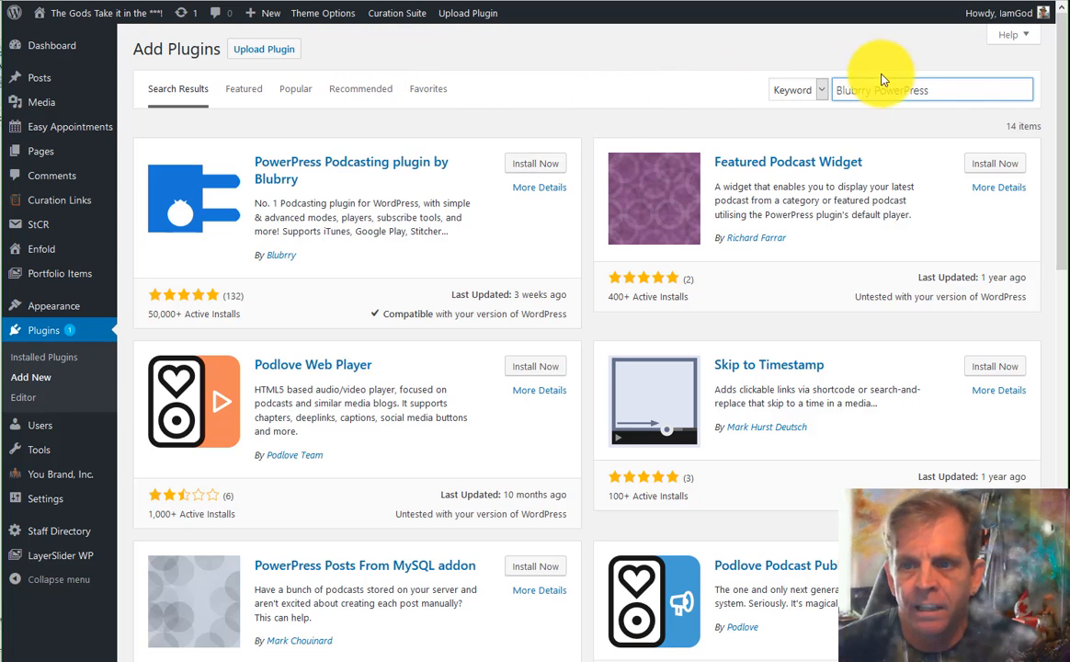
Install and activate the PowerPress Podcasting plugin by Blubrry from the search results, and open its settings page.
{"action": "left_click_drag", "start_coordinate": [955, 91], "coordinate": [830, 100]}
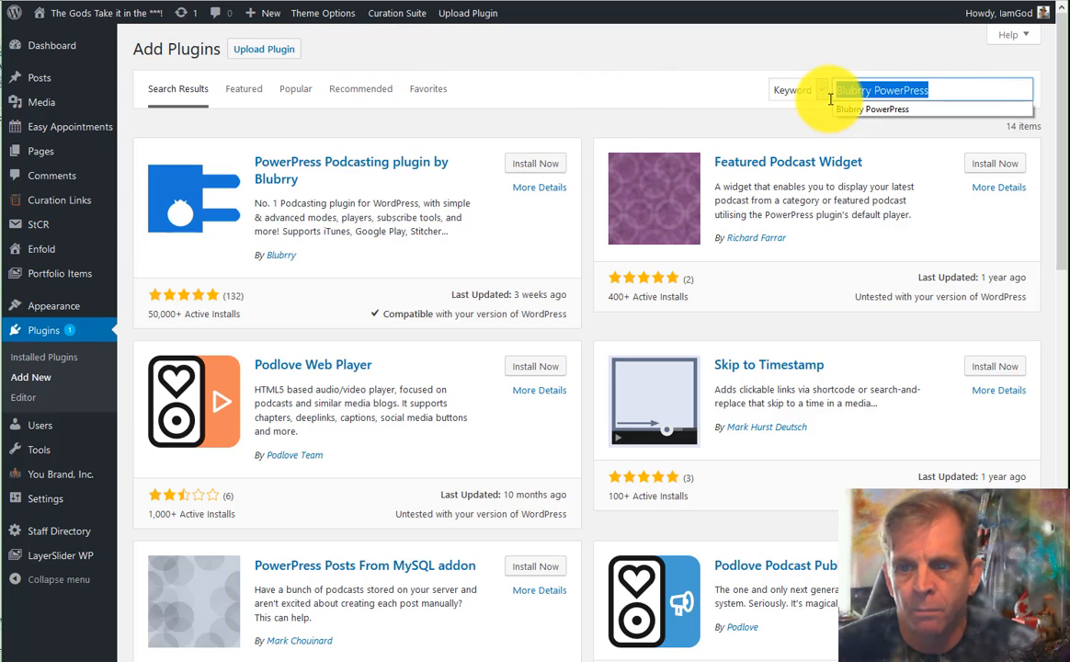
{"action": "left_click", "coordinate": [535, 165]}
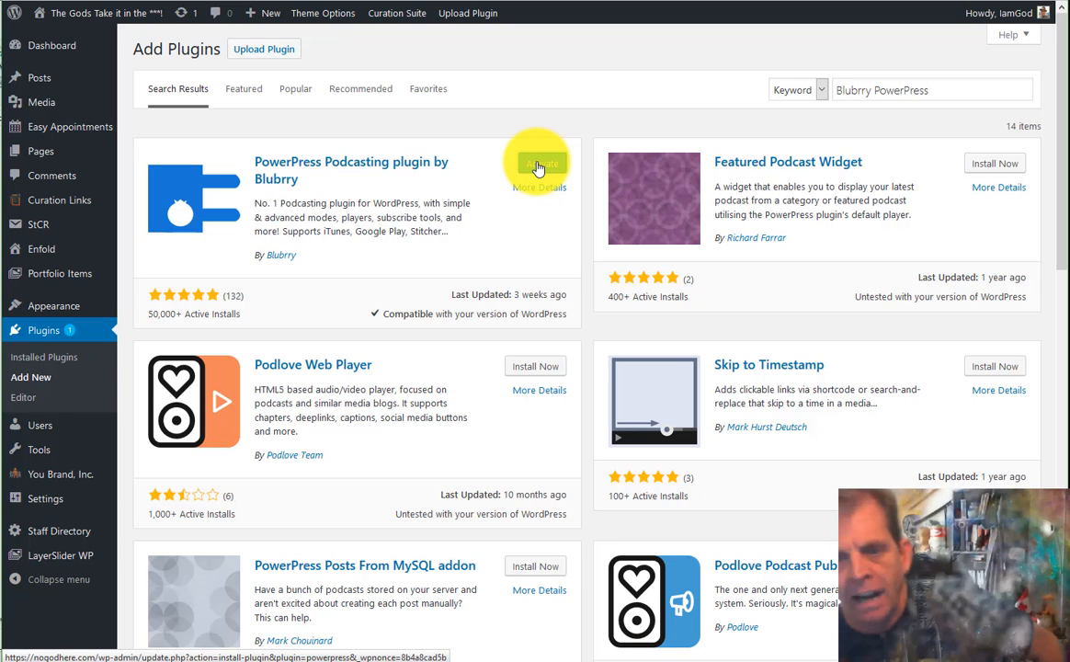
{"action": "left_click", "coordinate": [538, 166]}
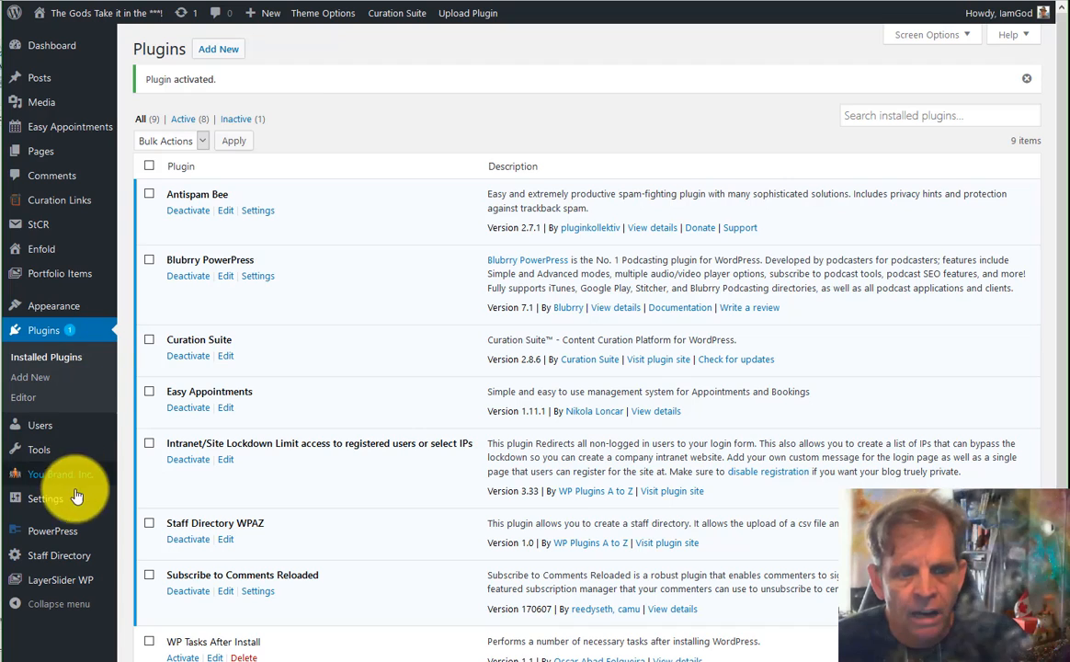
{"action": "mouse_move", "coordinate": [61, 532]}
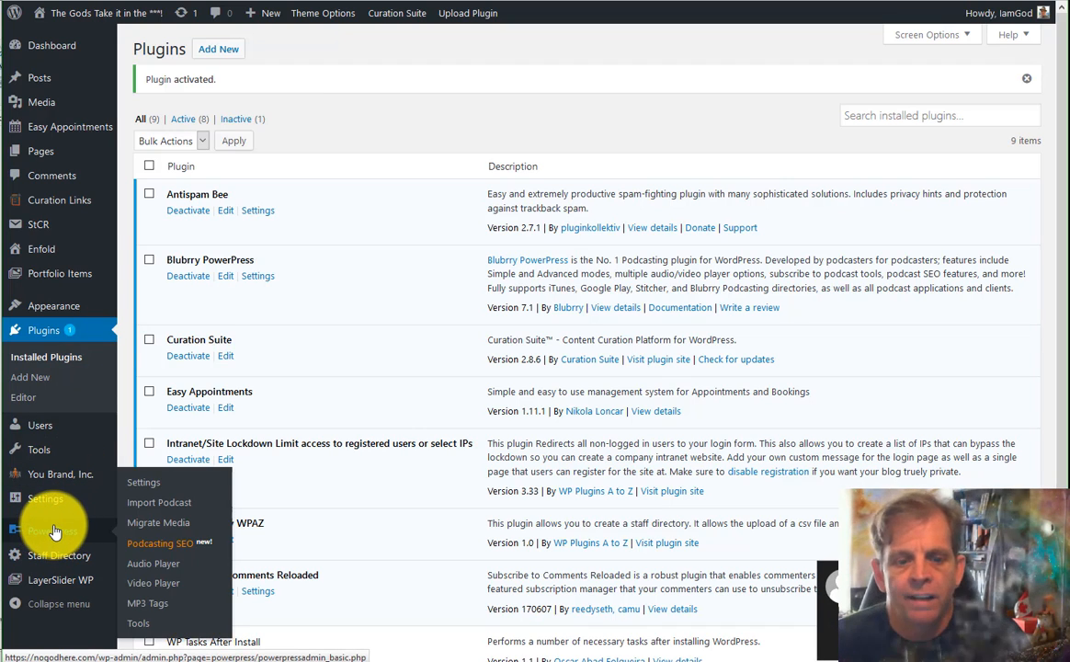
{"action": "left_click", "coordinate": [55, 531]}
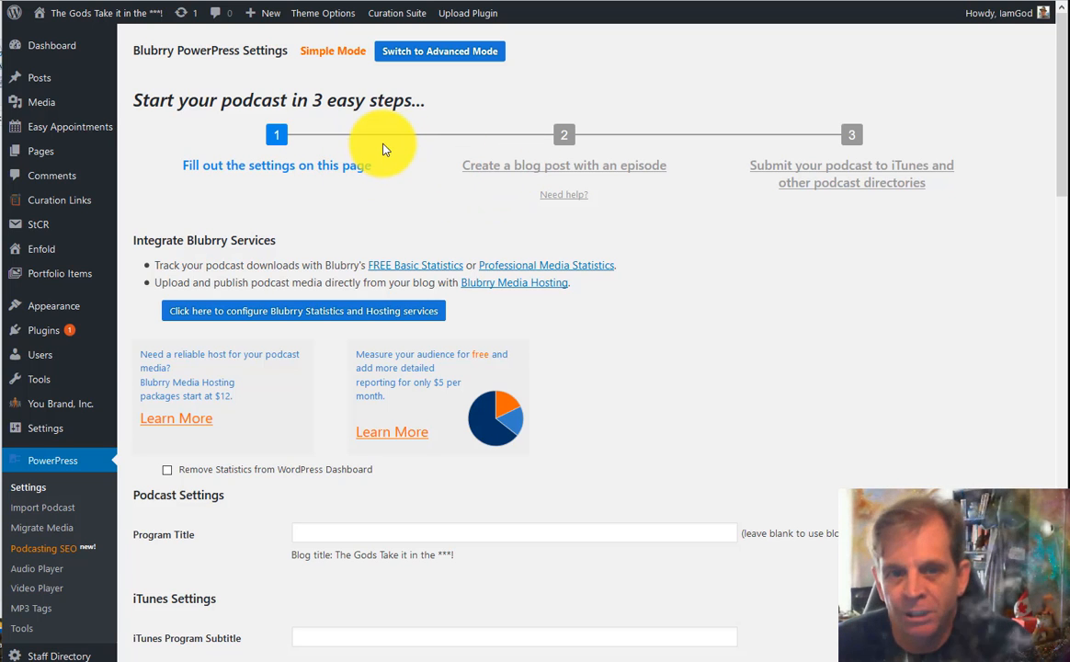
Examine the Blubrry services section, the Program Title setting, and the iTunes subtitle and summary fields.
{"action": "scroll", "coordinate": [401, 186], "scroll_direction": "down", "scroll_amount": 2}
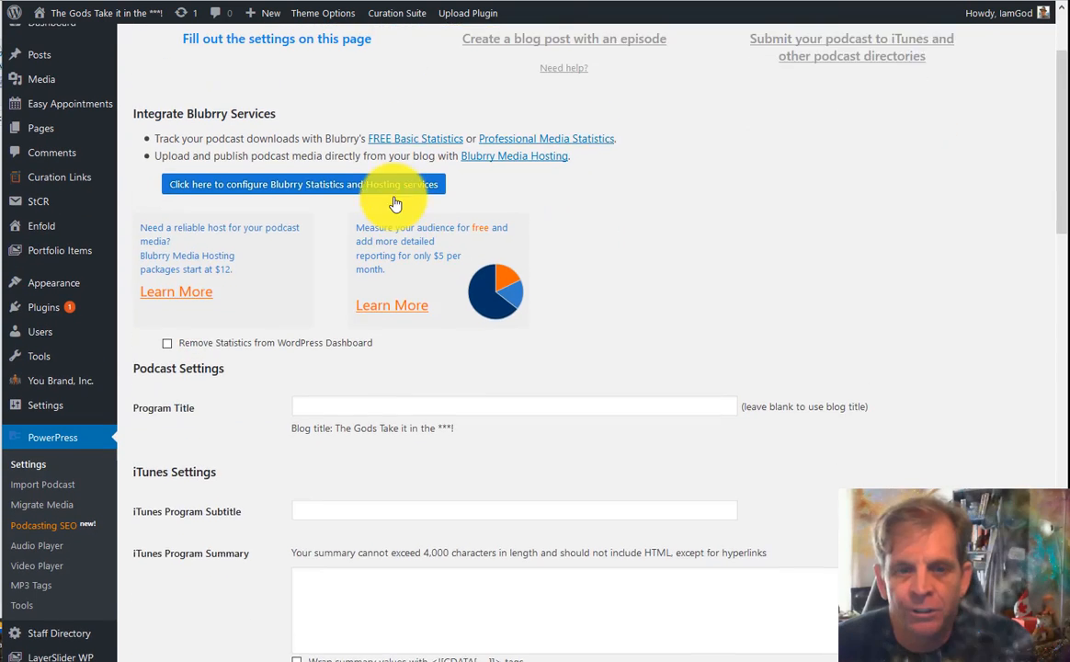
{"action": "scroll", "coordinate": [393, 189], "scroll_direction": "up", "scroll_amount": 2}
{"action": "scroll", "coordinate": [381, 207], "scroll_direction": "down", "scroll_amount": 2}
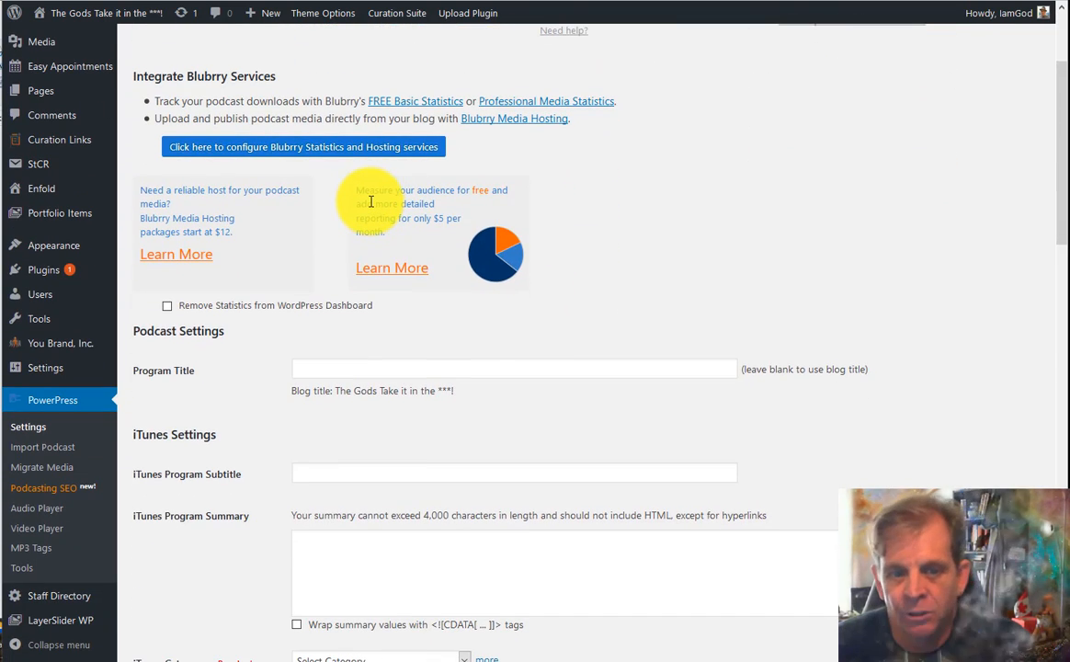
{"action": "scroll", "coordinate": [335, 196], "scroll_direction": "down", "scroll_amount": 2}
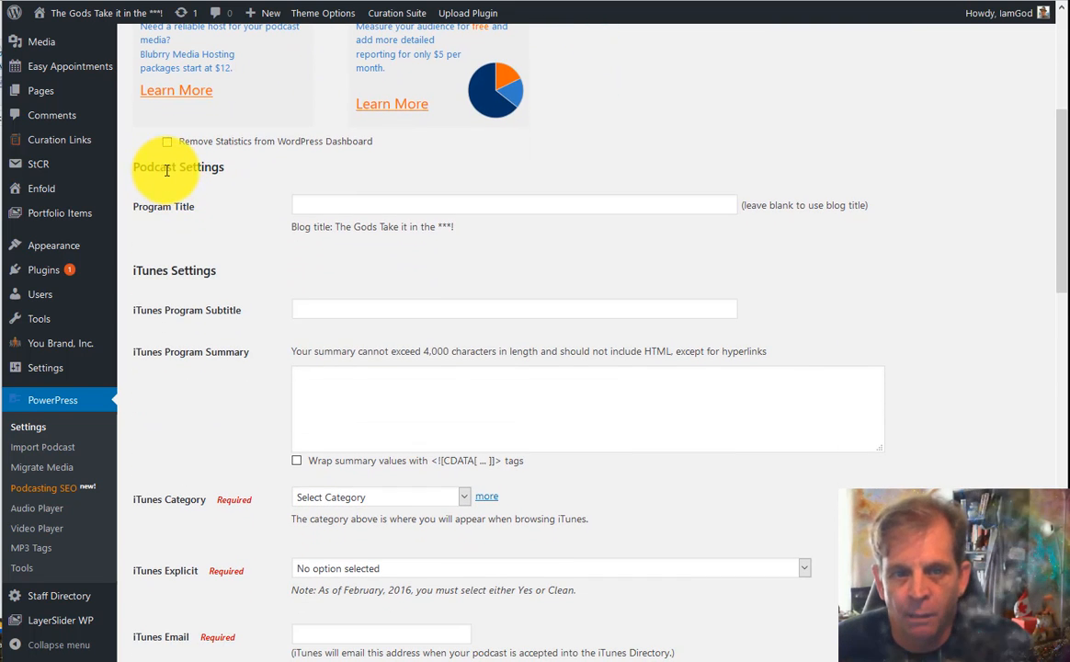
{"action": "left_click", "coordinate": [373, 206]}
{"action": "scroll", "coordinate": [382, 211], "scroll_direction": "down", "scroll_amount": 1}
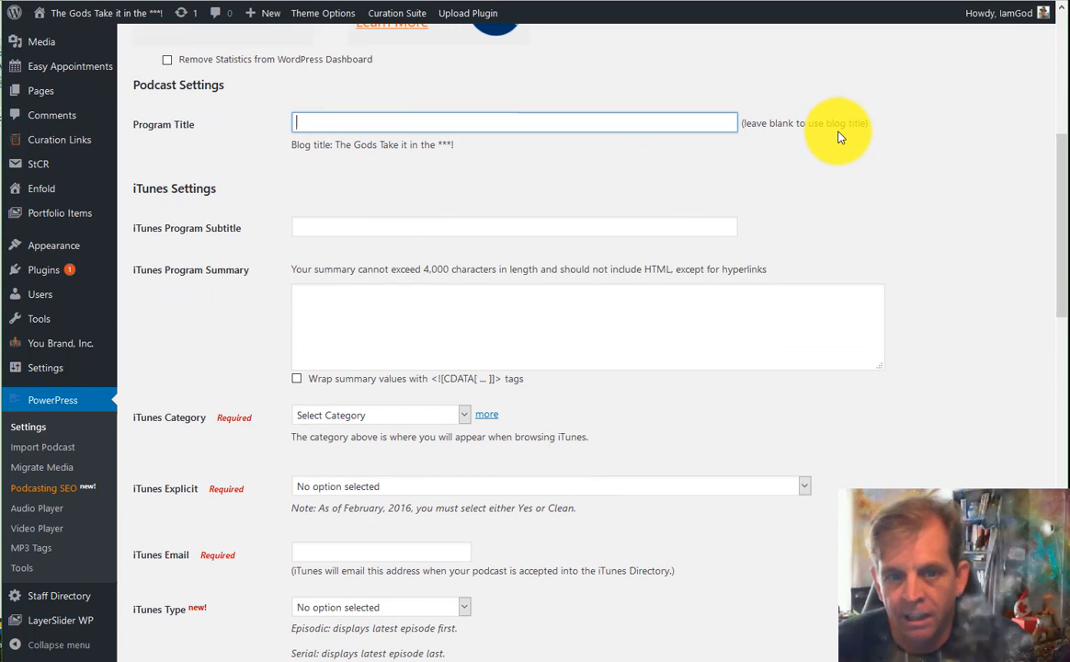
{"action": "scroll", "coordinate": [680, 167], "scroll_direction": "down", "scroll_amount": 2}
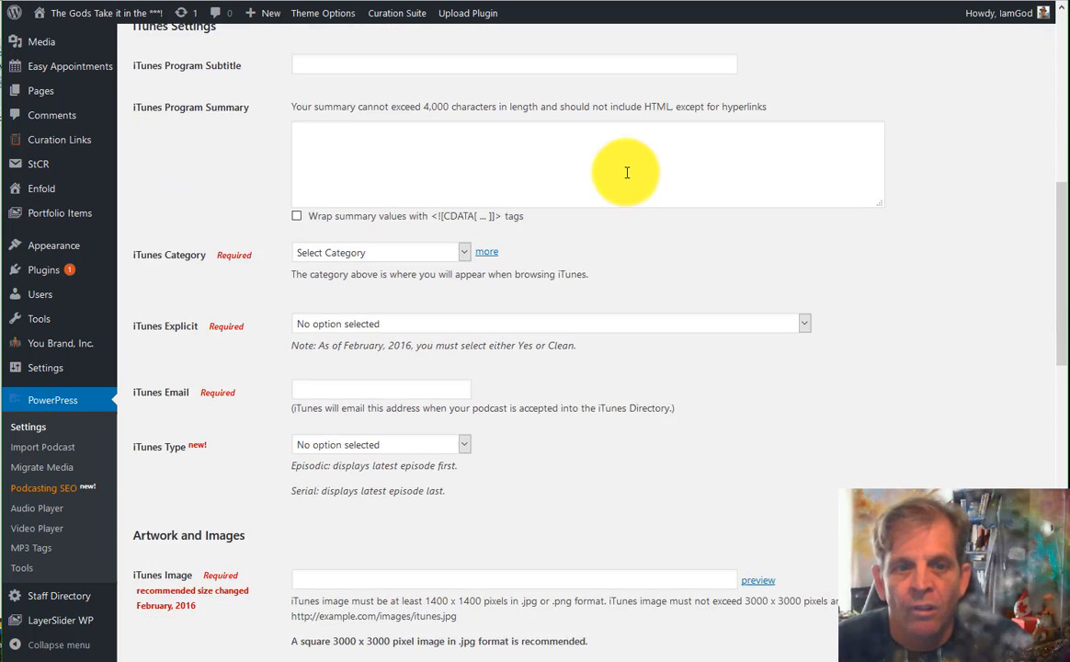
{"action": "scroll", "coordinate": [620, 175], "scroll_direction": "up", "scroll_amount": 1}
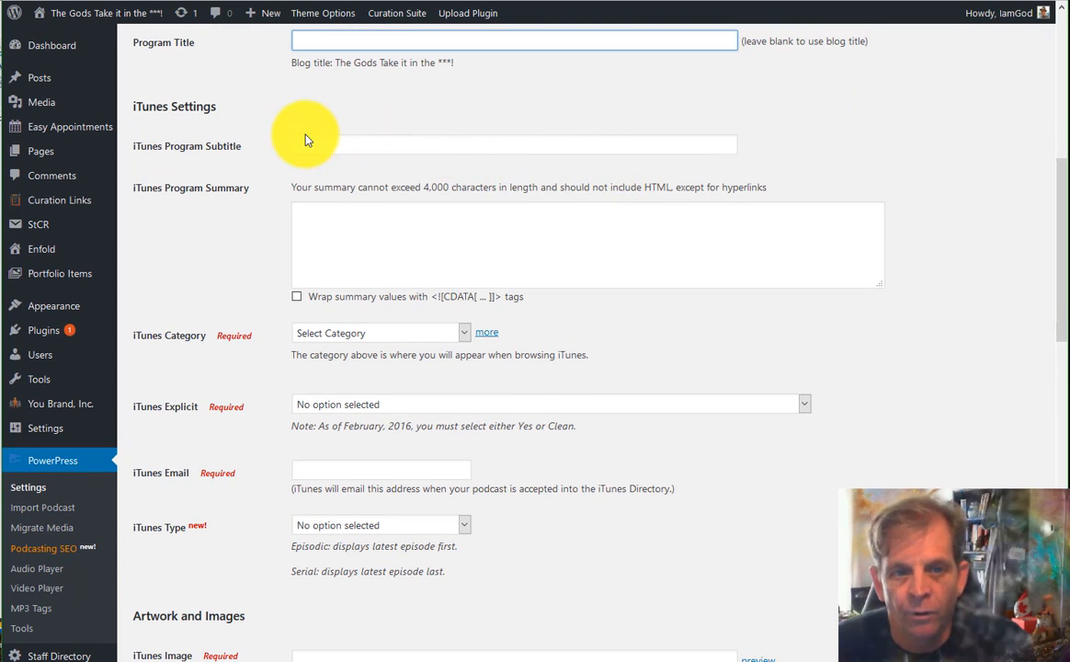
{"action": "scroll", "coordinate": [304, 132], "scroll_direction": "down", "scroll_amount": 1}
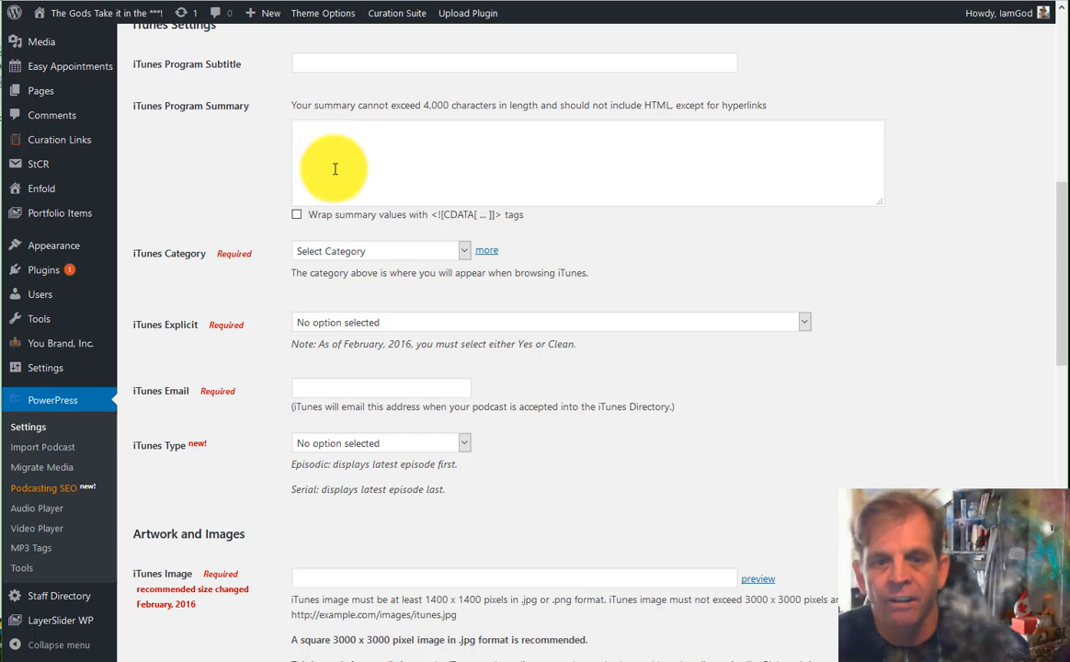
Look through the available choices for iTunes Category, iTunes Explicit and iTunes Type.
{"action": "left_click", "coordinate": [446, 251]}
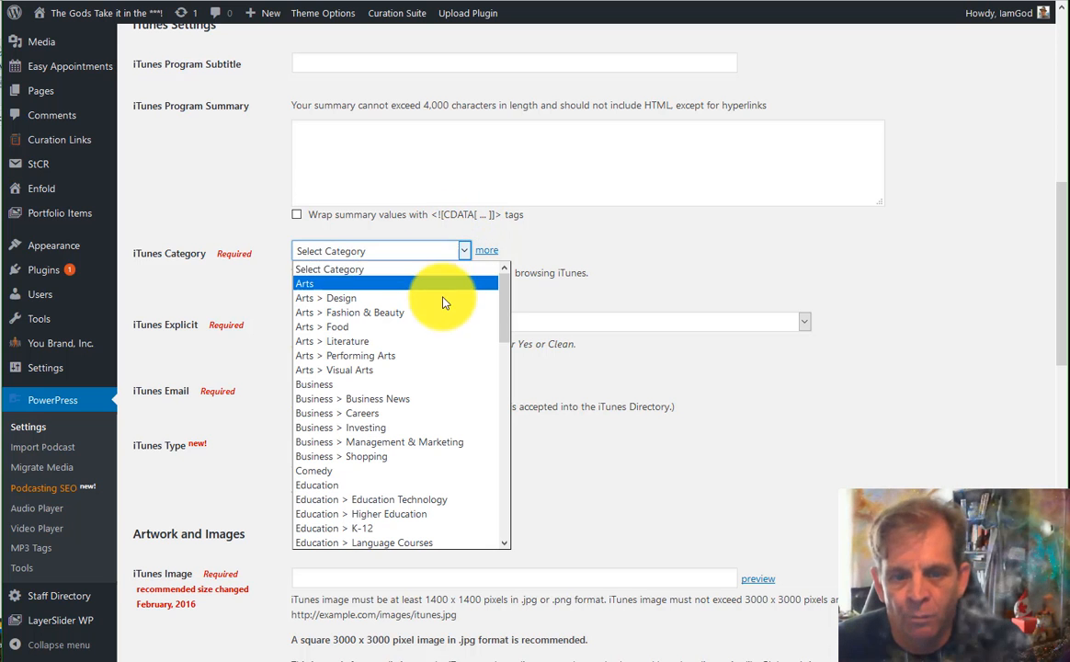
{"action": "scroll", "coordinate": [441, 333], "scroll_direction": "down", "scroll_amount": 11}
{"action": "scroll", "coordinate": [460, 357], "scroll_direction": "down", "scroll_amount": 5}
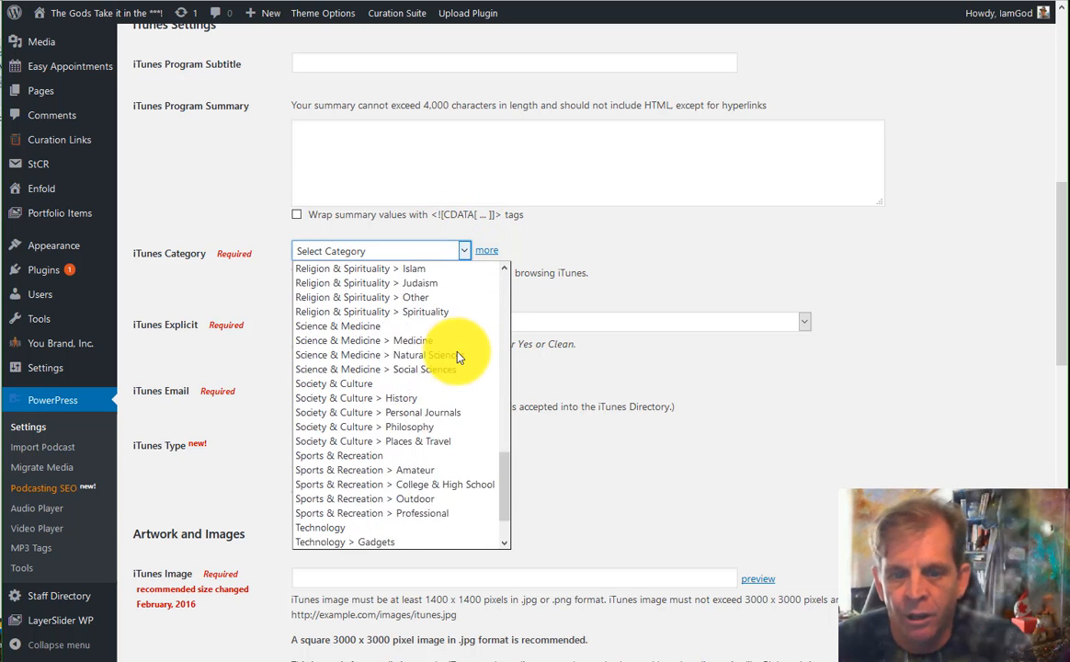
{"action": "left_click", "coordinate": [602, 256]}
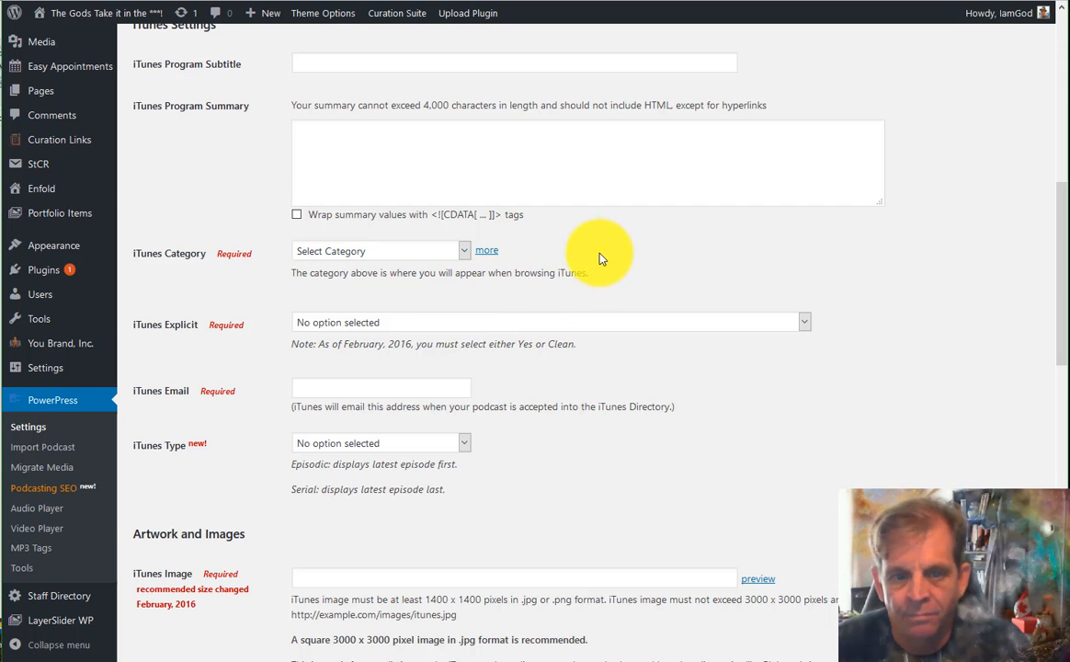
{"action": "left_click", "coordinate": [347, 323]}
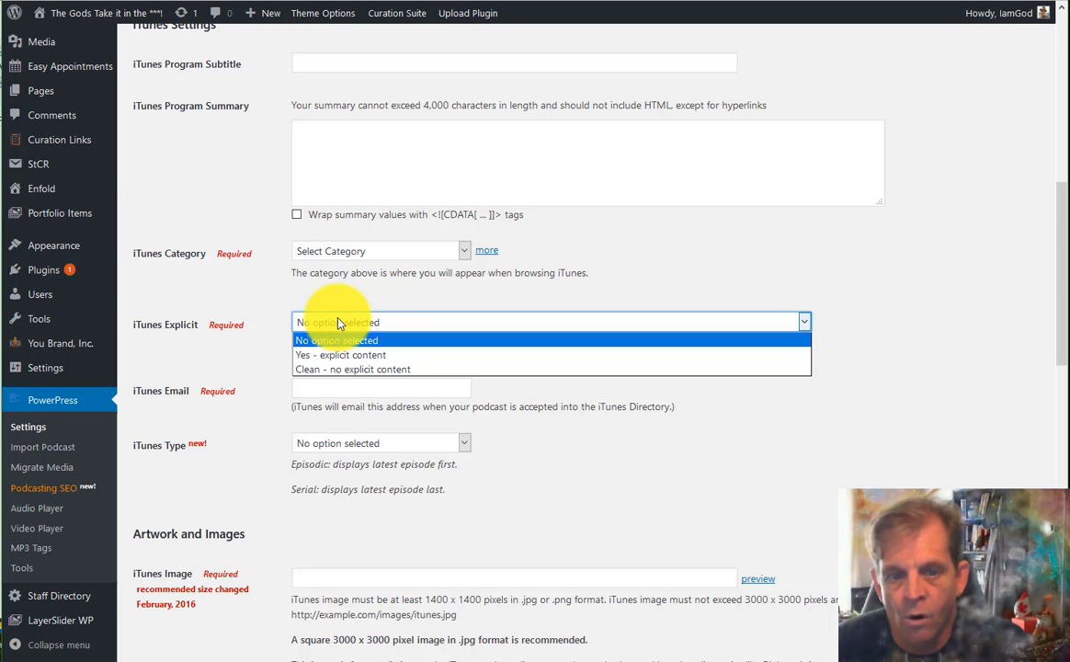
{"action": "left_click", "coordinate": [338, 323]}
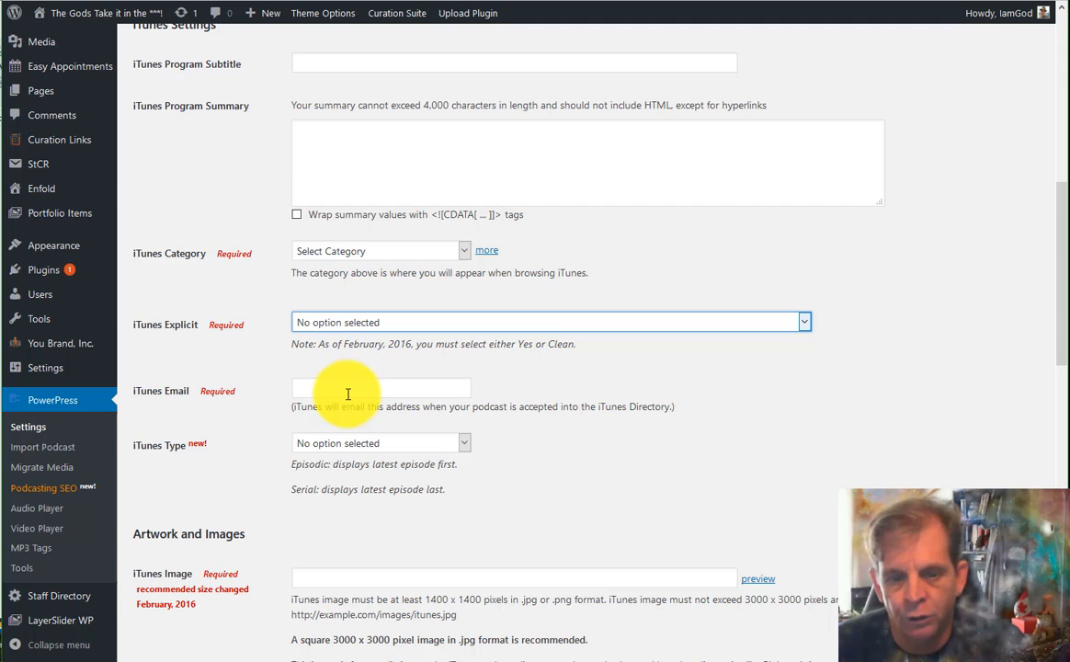
{"action": "left_click", "coordinate": [368, 449]}
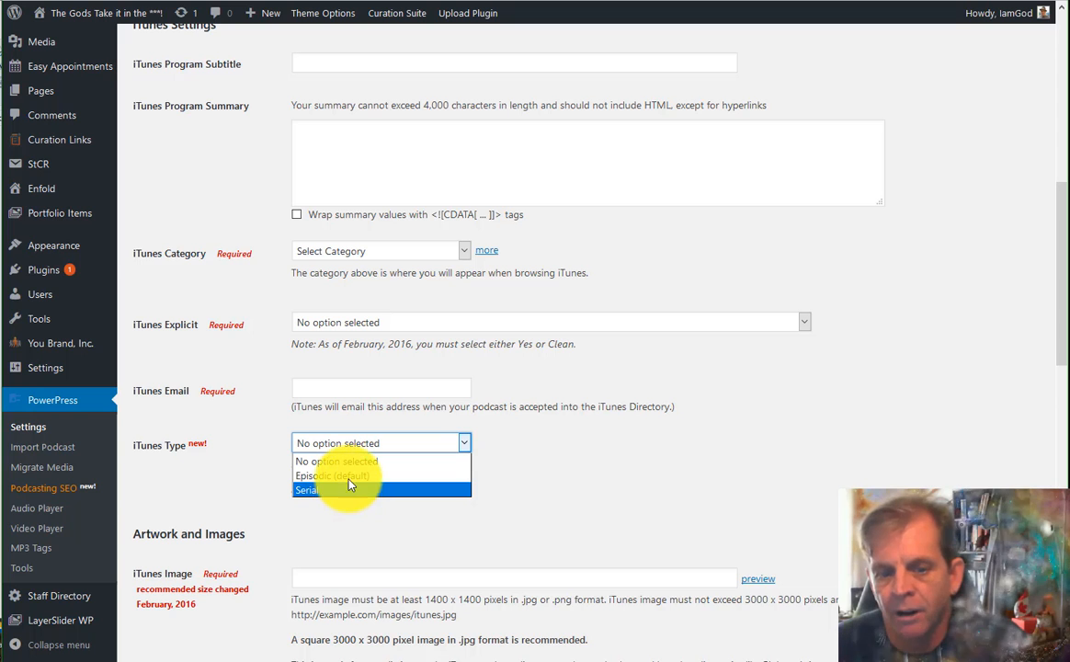
{"action": "left_click", "coordinate": [268, 432]}
Examine the iTunes image size requirements, the Display Media & Links settings and the Having Issues choices.
{"action": "scroll", "coordinate": [257, 371], "scroll_direction": "down", "scroll_amount": 5}
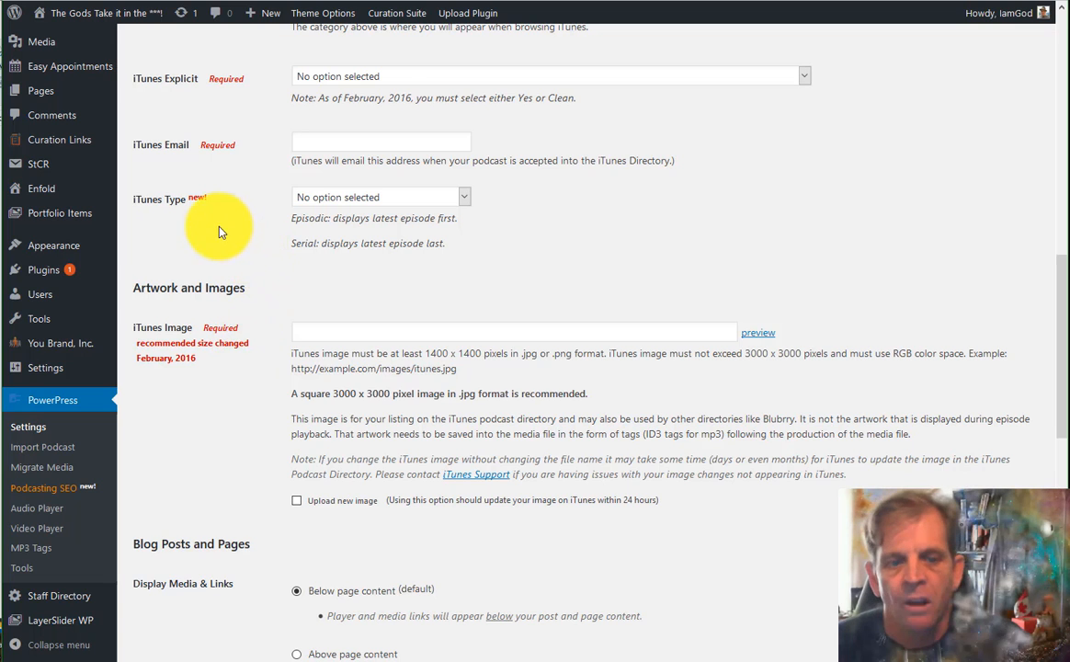
{"action": "scroll", "coordinate": [220, 227], "scroll_direction": "down", "scroll_amount": 2}
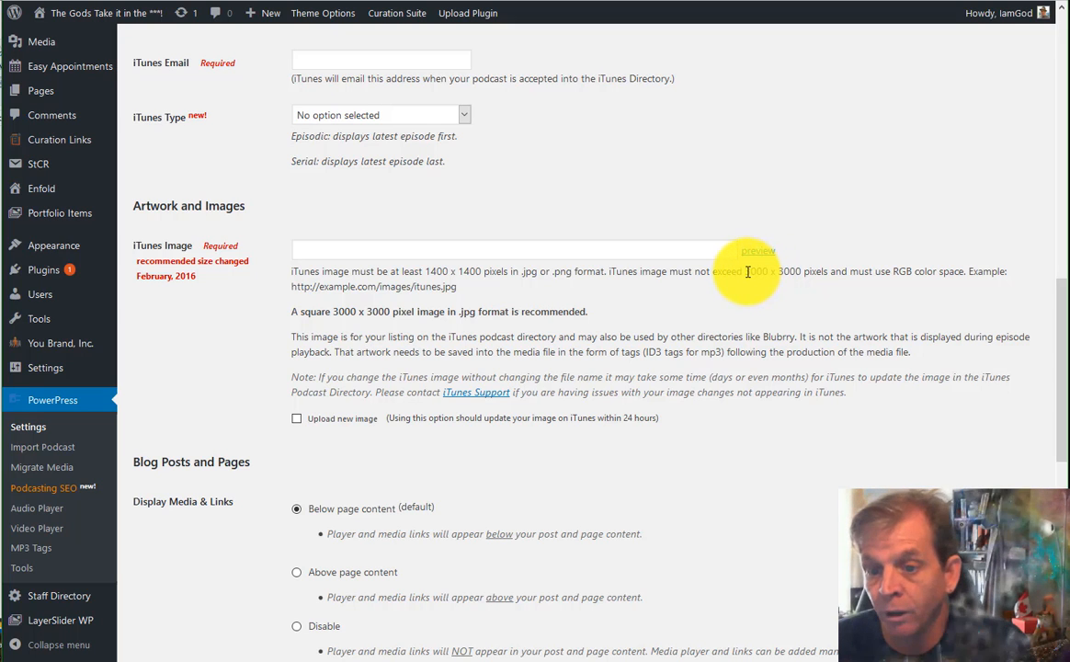
{"action": "left_click_drag", "start_coordinate": [746, 272], "coordinate": [801, 271]}
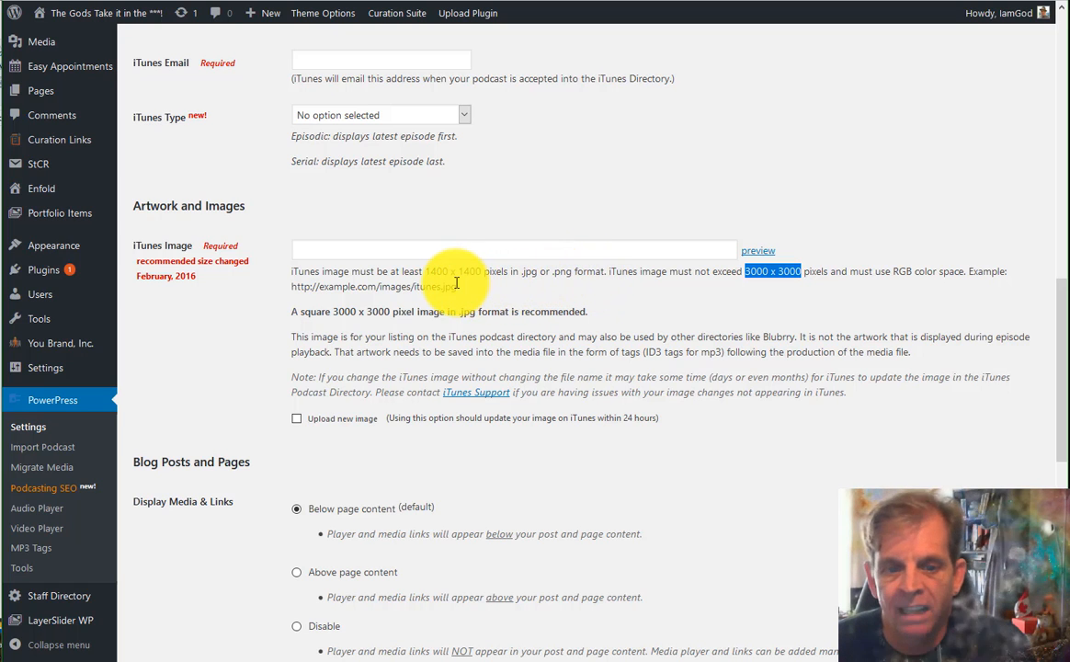
{"action": "scroll", "coordinate": [446, 285], "scroll_direction": "down", "scroll_amount": 2}
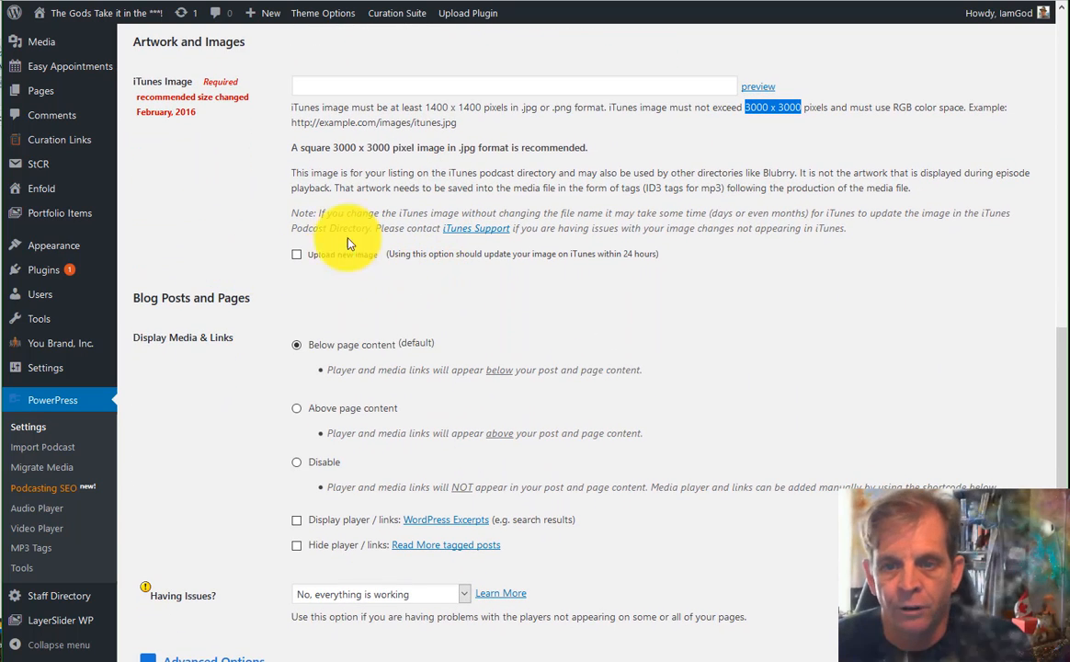
{"action": "scroll", "coordinate": [327, 257], "scroll_direction": "down", "scroll_amount": 1}
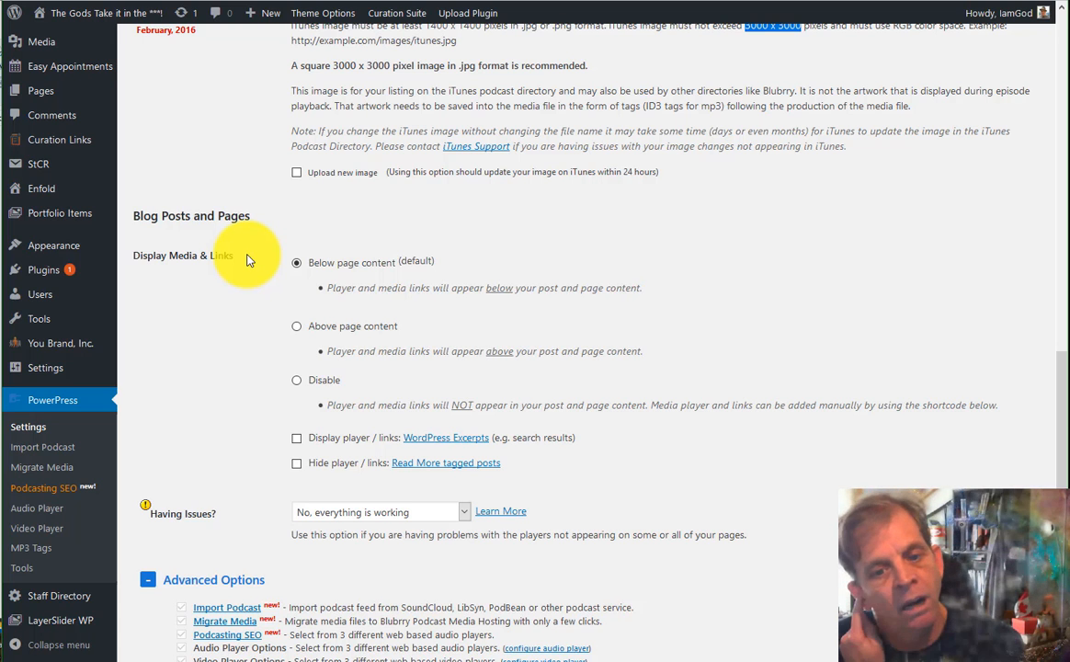
{"action": "scroll", "coordinate": [294, 221], "scroll_direction": "down", "scroll_amount": 1}
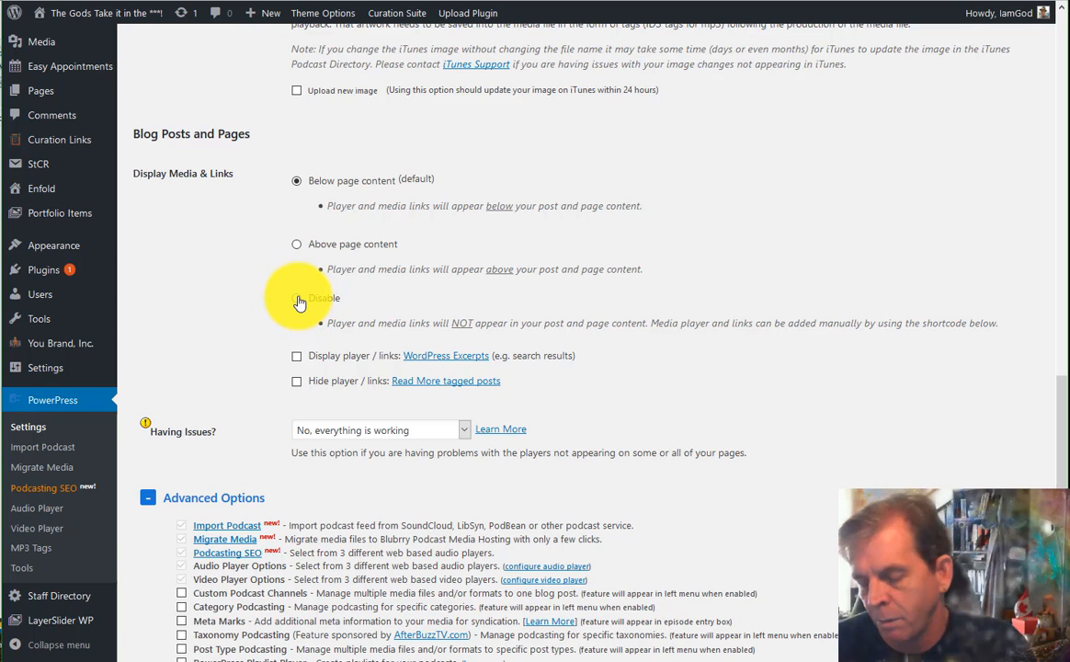
{"action": "scroll", "coordinate": [333, 292], "scroll_direction": "down", "scroll_amount": 2}
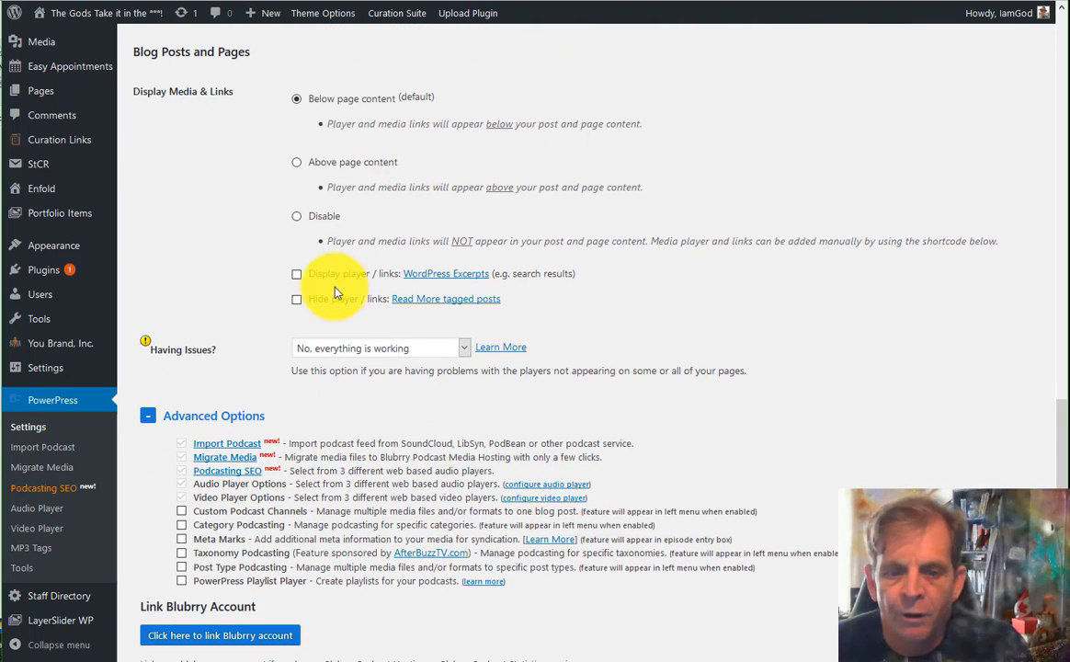
{"action": "left_click", "coordinate": [415, 350]}
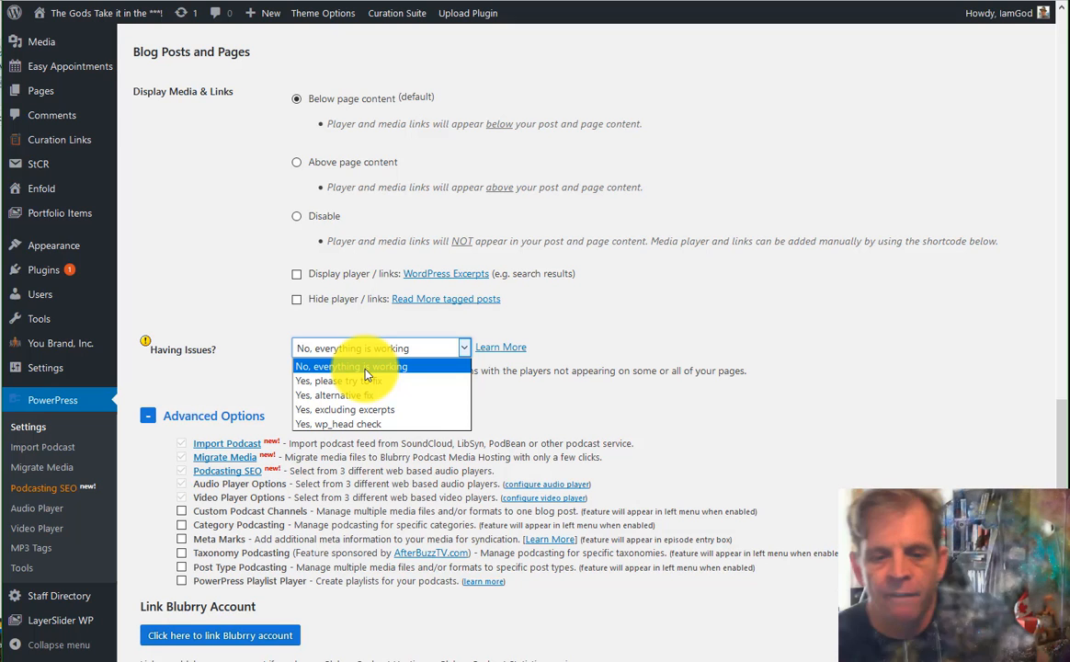
{"action": "left_click", "coordinate": [593, 346]}
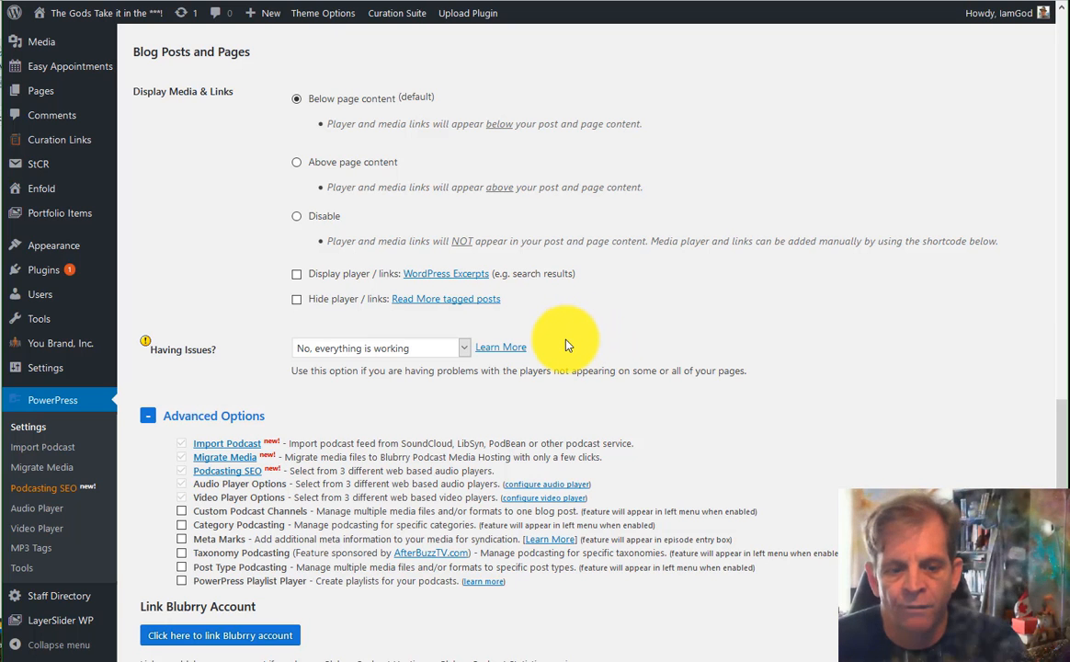
Enable Custom Podcast Channels, Category Podcasting and PowerPress Playlist Player in the advanced options, and save the settings.
{"action": "scroll", "coordinate": [258, 304], "scroll_direction": "down", "scroll_amount": 2}
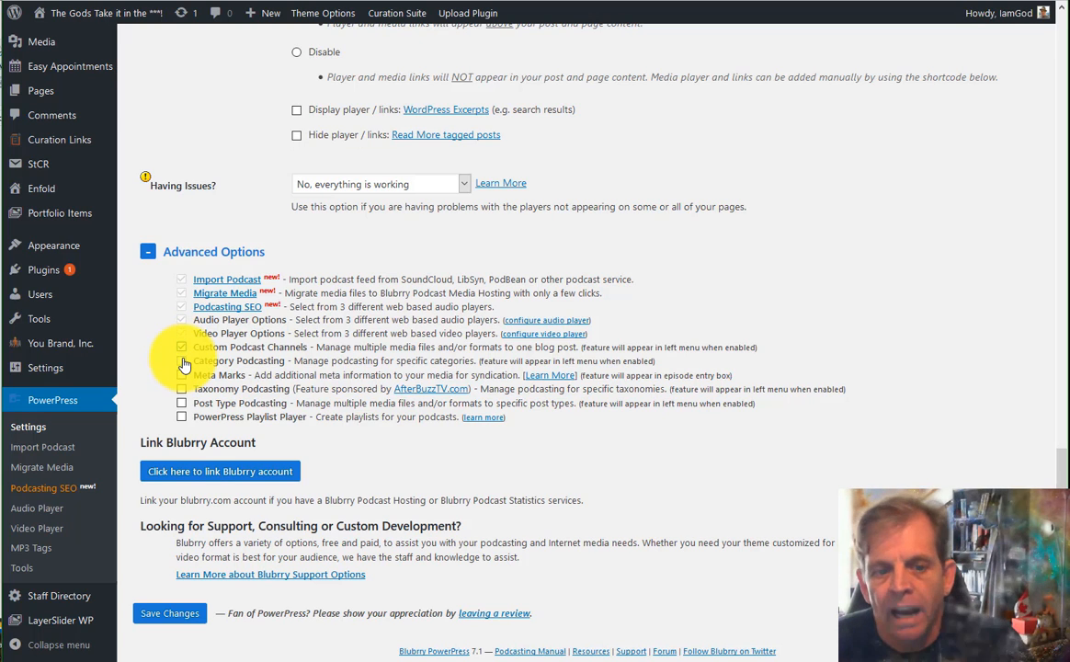
{"action": "left_click", "coordinate": [182, 361]}
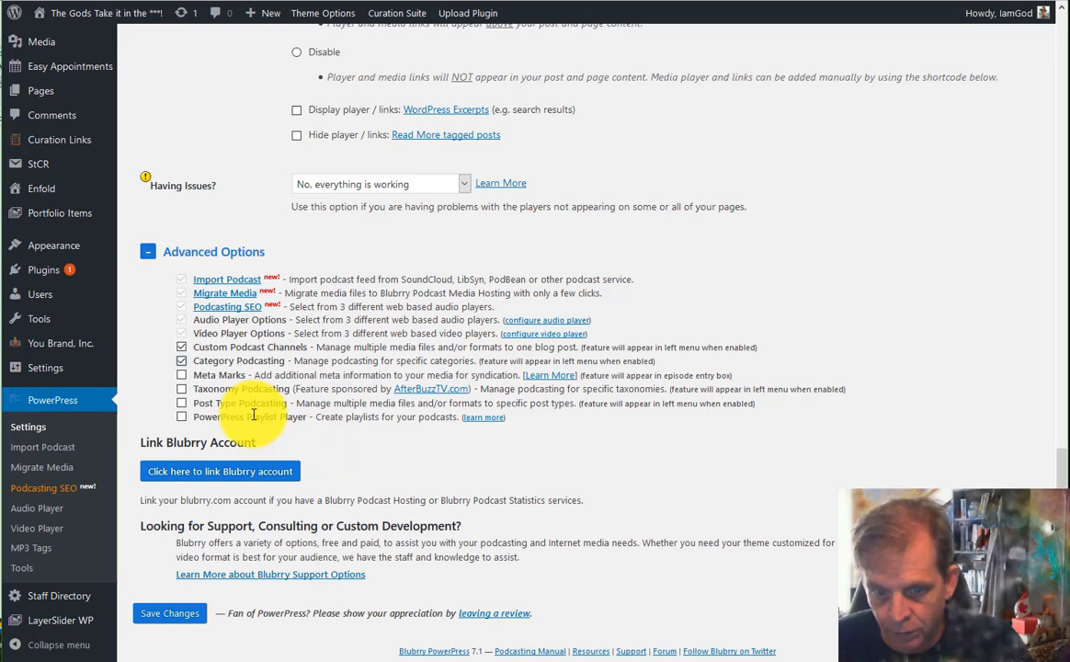
{"action": "left_click", "coordinate": [181, 418]}
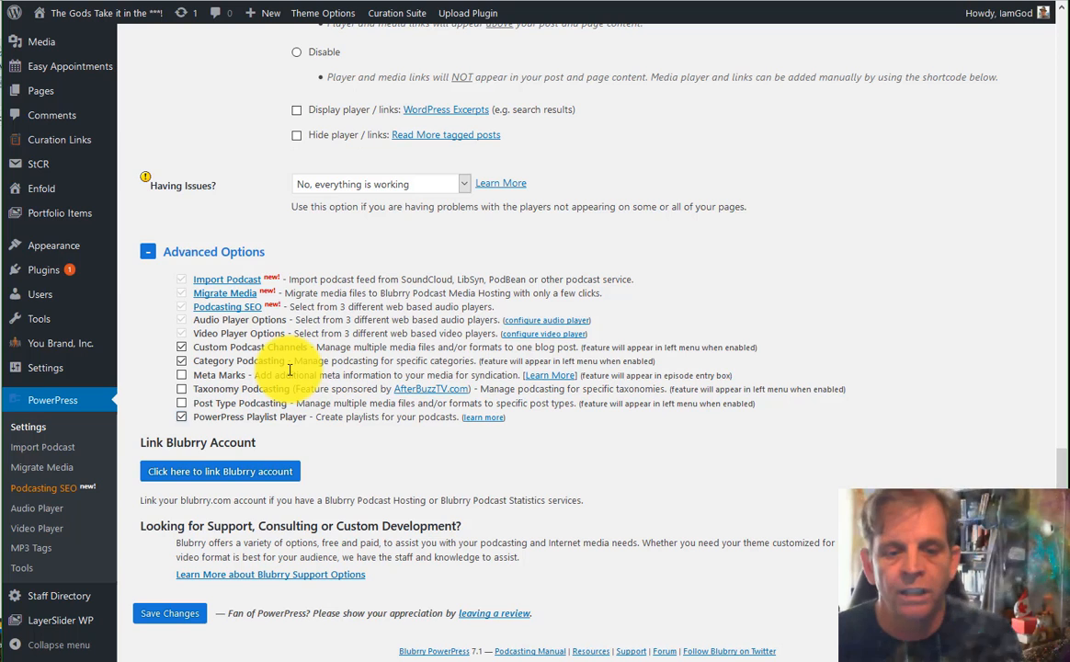
{"action": "scroll", "coordinate": [164, 287], "scroll_direction": "down", "scroll_amount": 2}
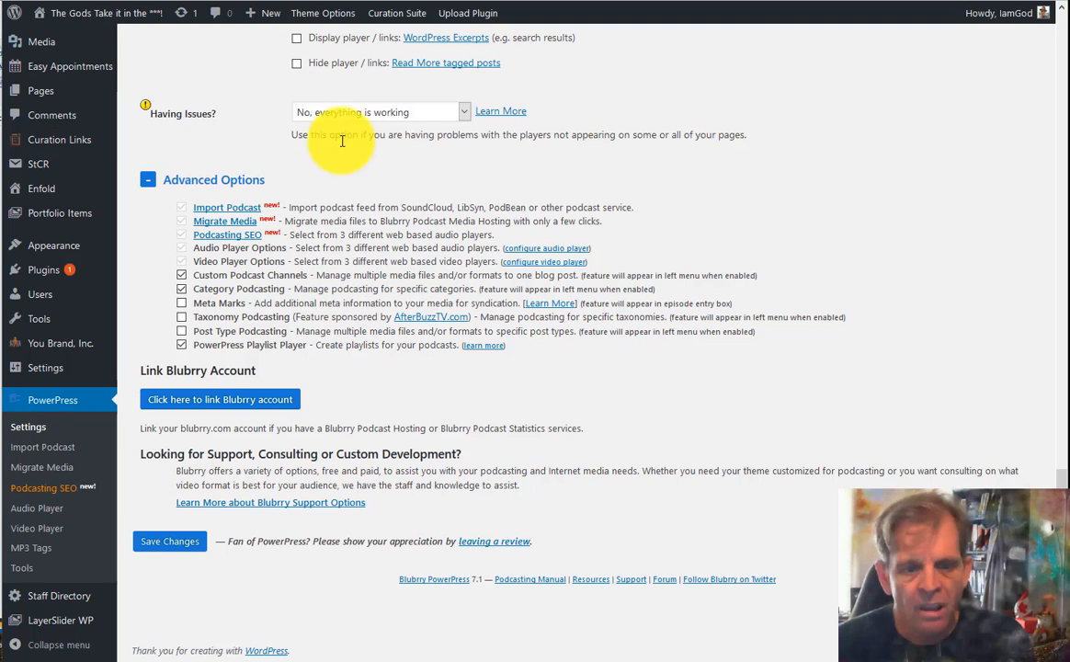
{"action": "left_click", "coordinate": [171, 543]}
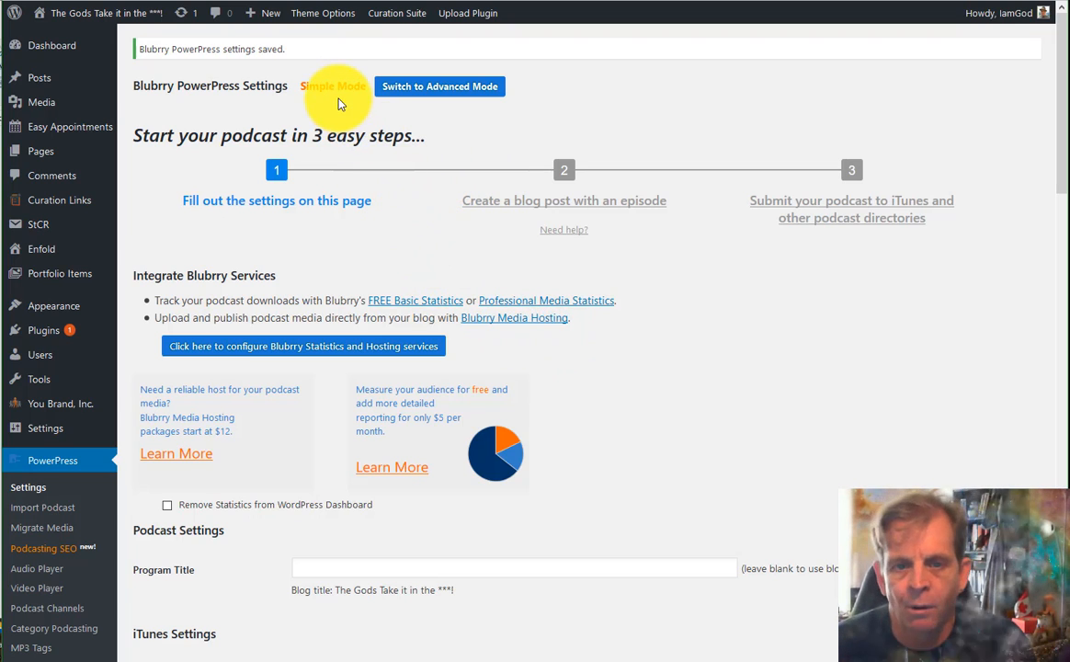
Switch the PowerPress settings to Advanced Mode and look over its Welcome page.
{"action": "left_click", "coordinate": [436, 92]}
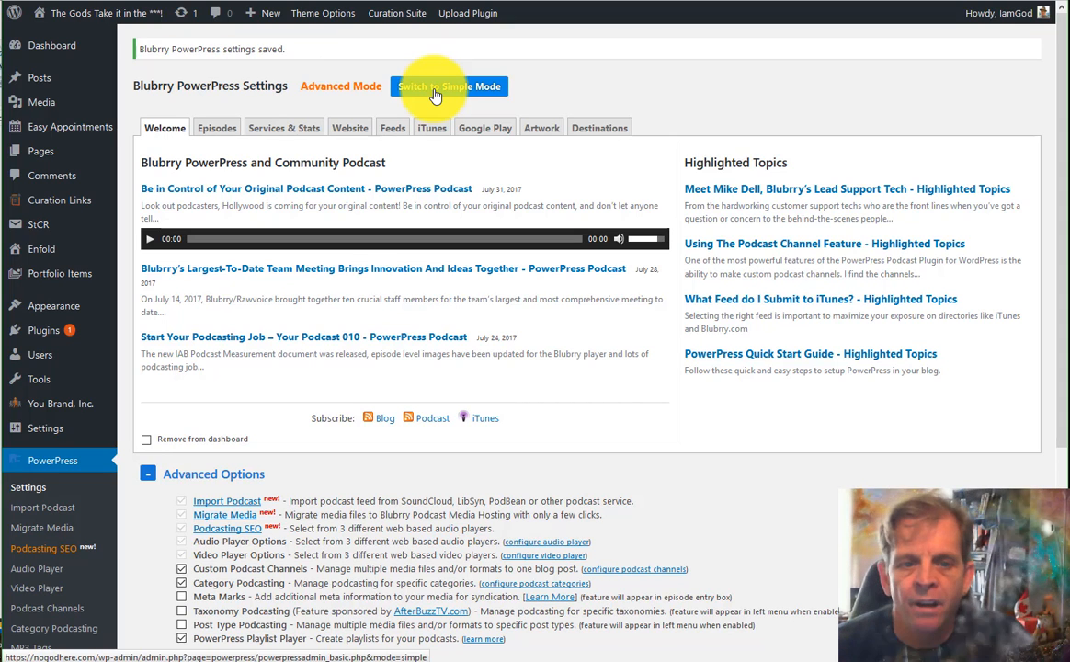
{"action": "scroll", "coordinate": [351, 193], "scroll_direction": "down", "scroll_amount": 3}
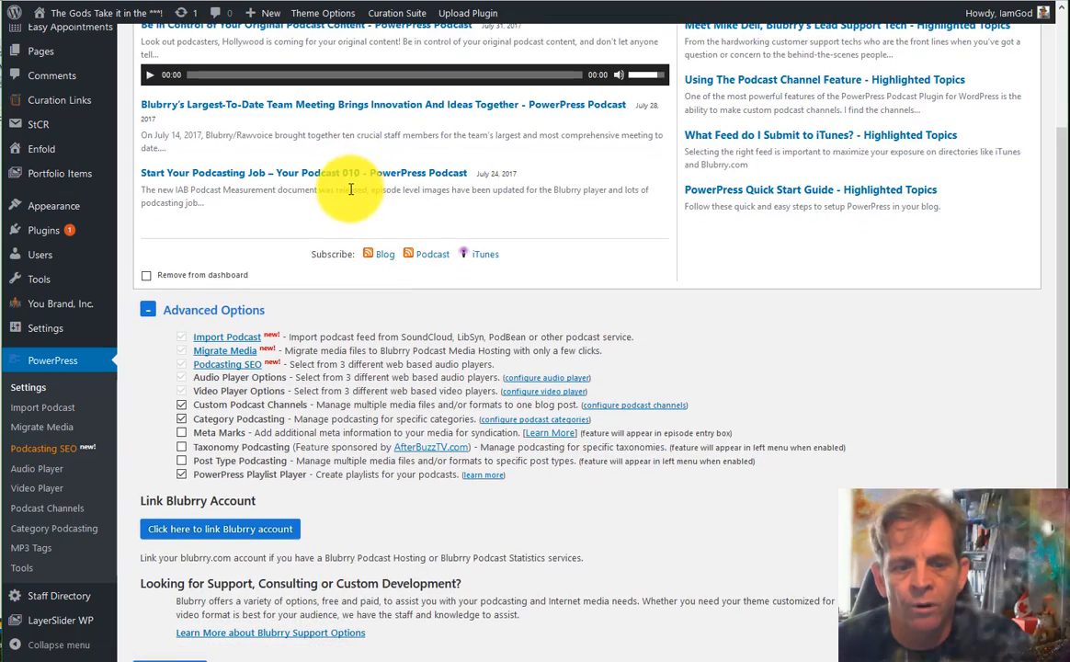
{"action": "scroll", "coordinate": [342, 193], "scroll_direction": "up", "scroll_amount": 3}
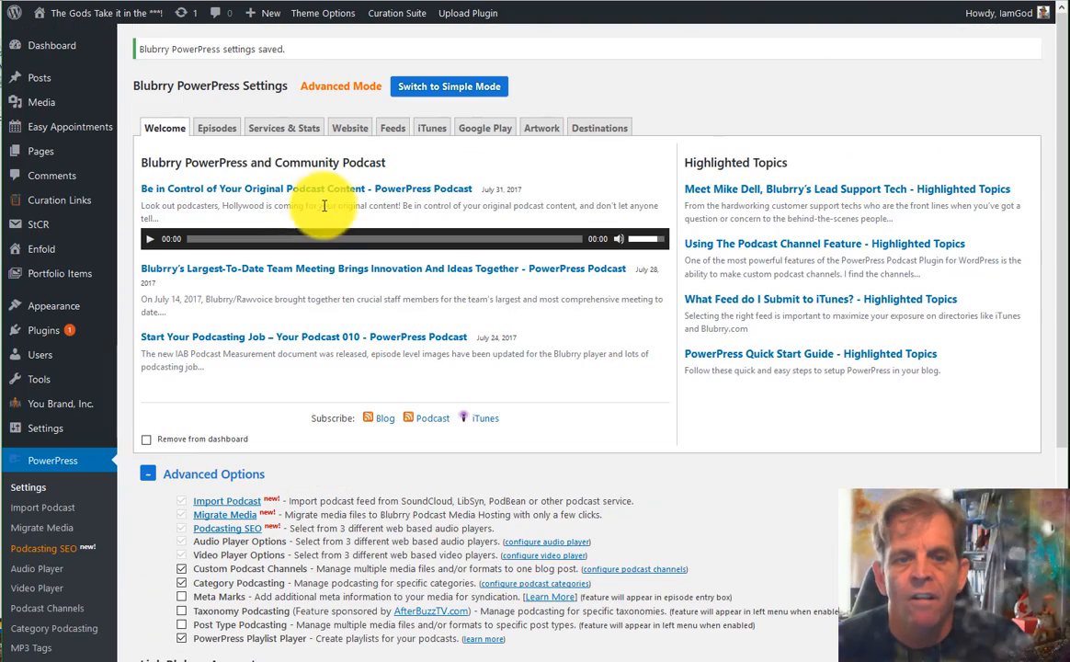
In the episode entry options, enable Embed Field, Display Player and Links Options, Poster Image, and Player Width and Height.
{"action": "left_click", "coordinate": [221, 130]}
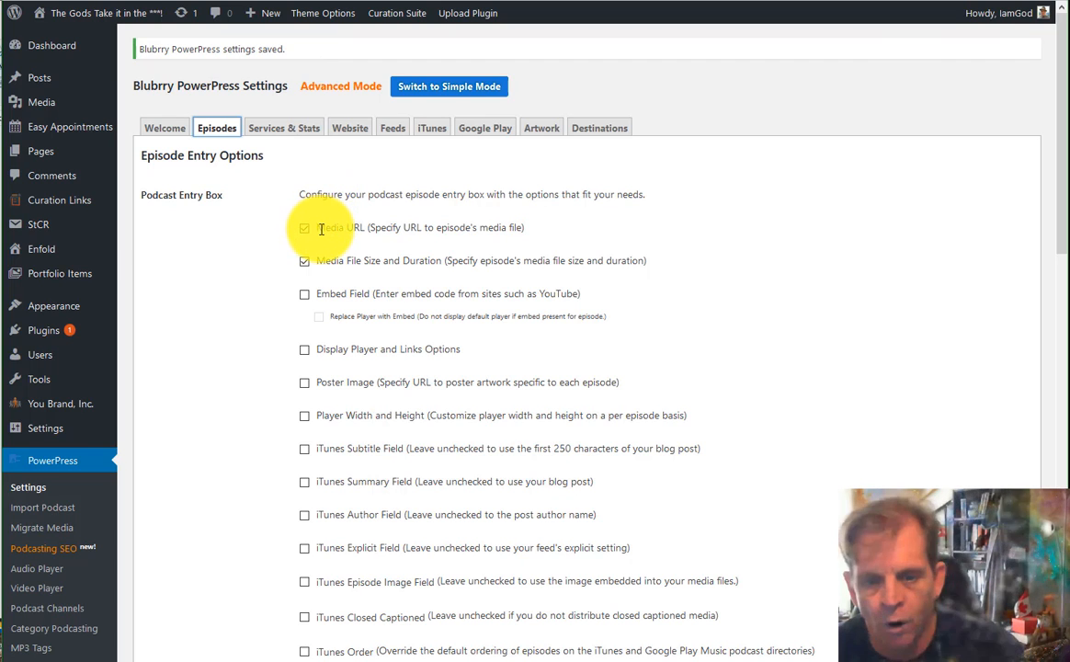
{"action": "left_click", "coordinate": [304, 294]}
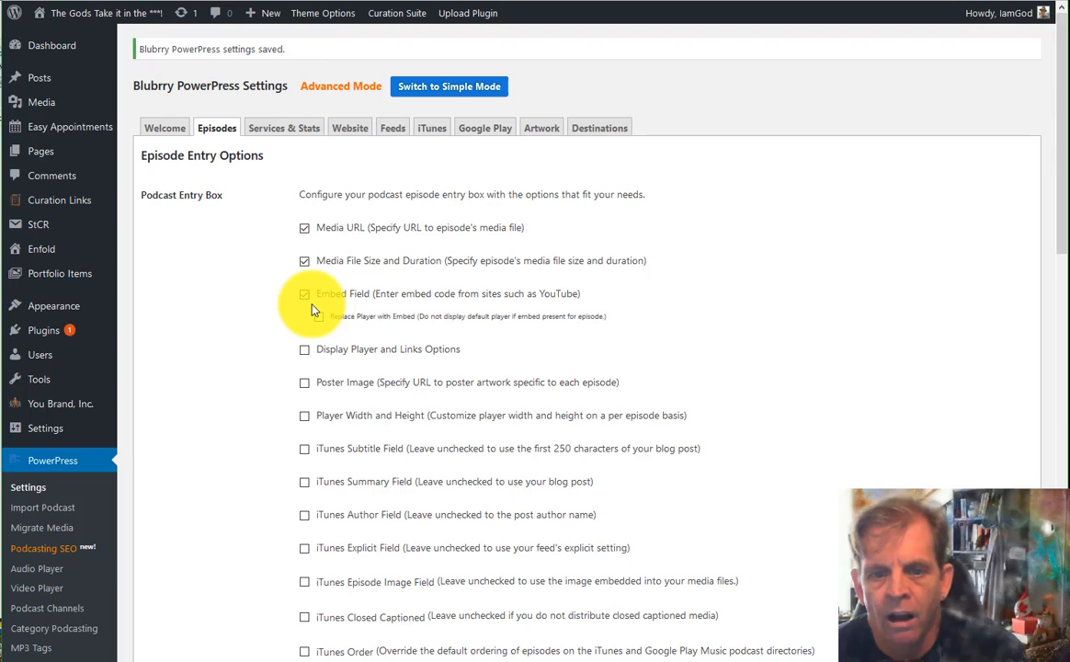
{"action": "left_click", "coordinate": [305, 355]}
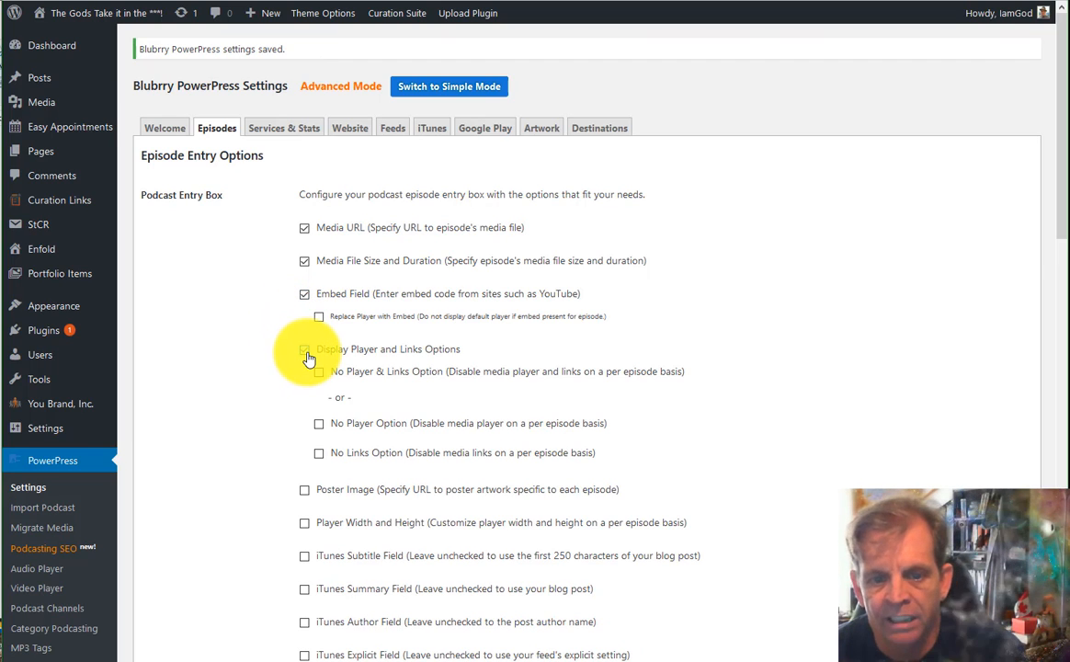
{"action": "scroll", "coordinate": [306, 354], "scroll_direction": "down", "scroll_amount": 4}
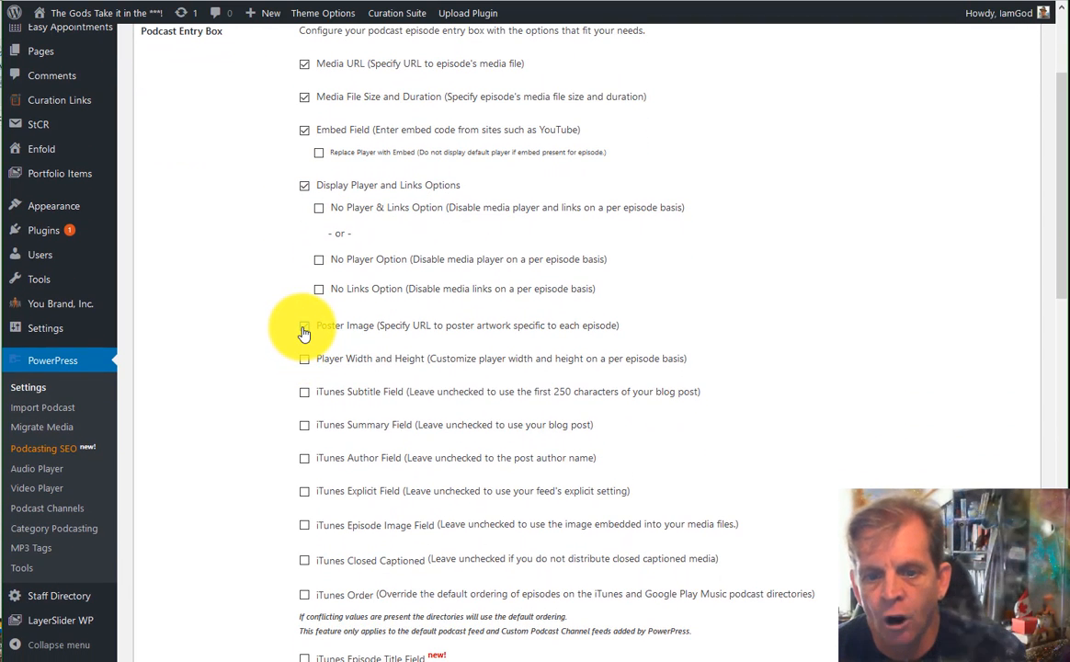
{"action": "left_click", "coordinate": [304, 329]}
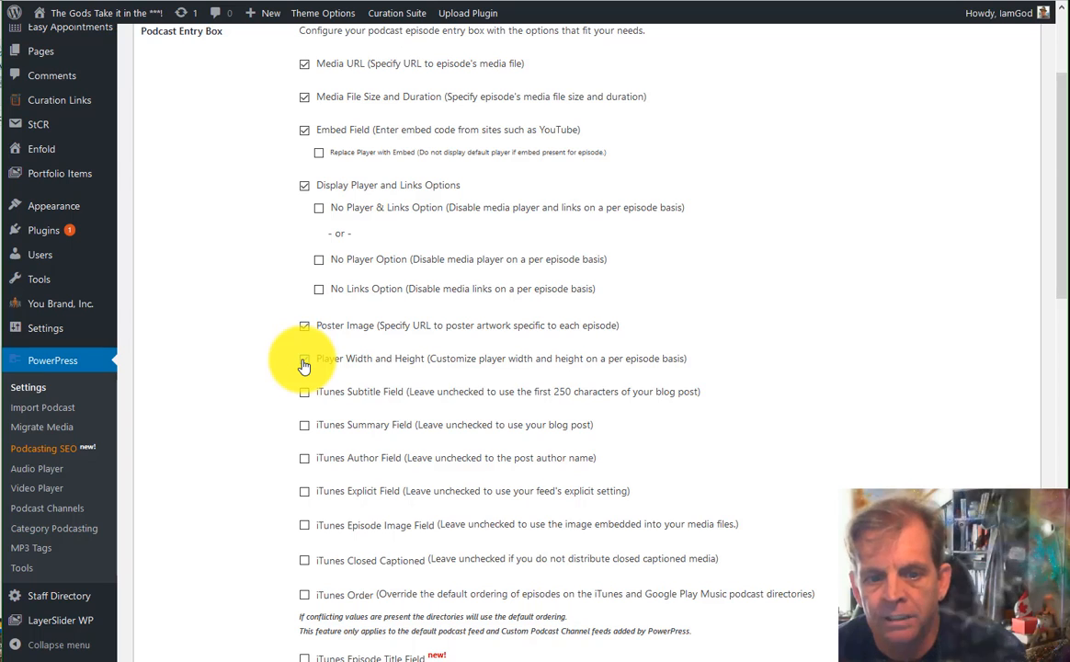
{"action": "left_click", "coordinate": [304, 362]}
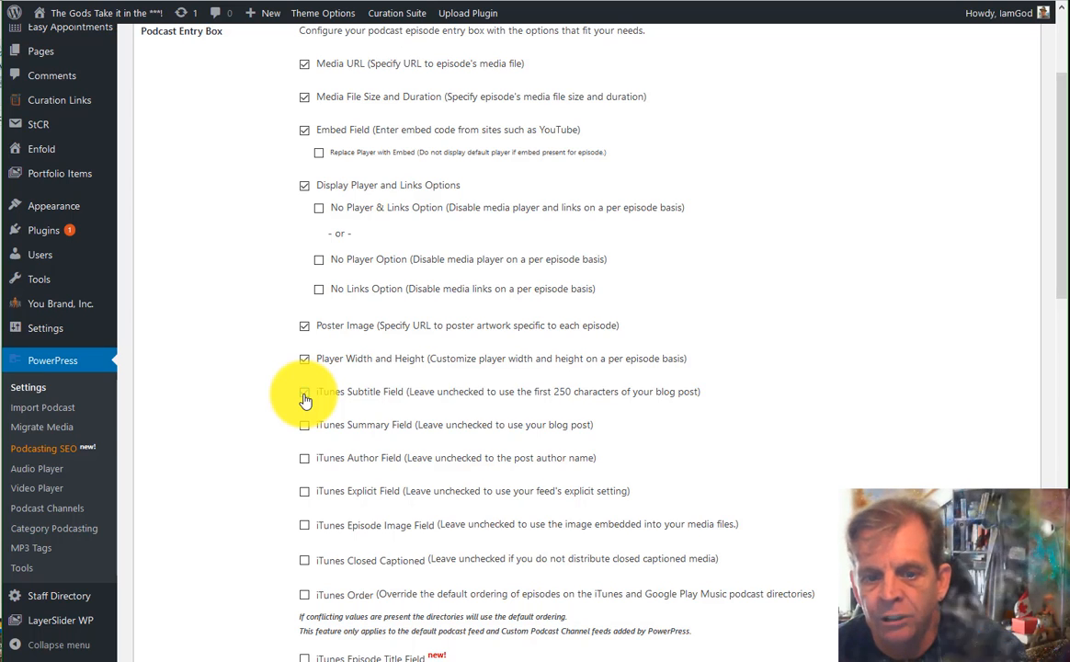
Enable the iTunes Subtitle, iTunes Summary, iTunes Author and iTunes Explicit fields for the podcast entry box.
{"action": "left_click", "coordinate": [306, 397]}
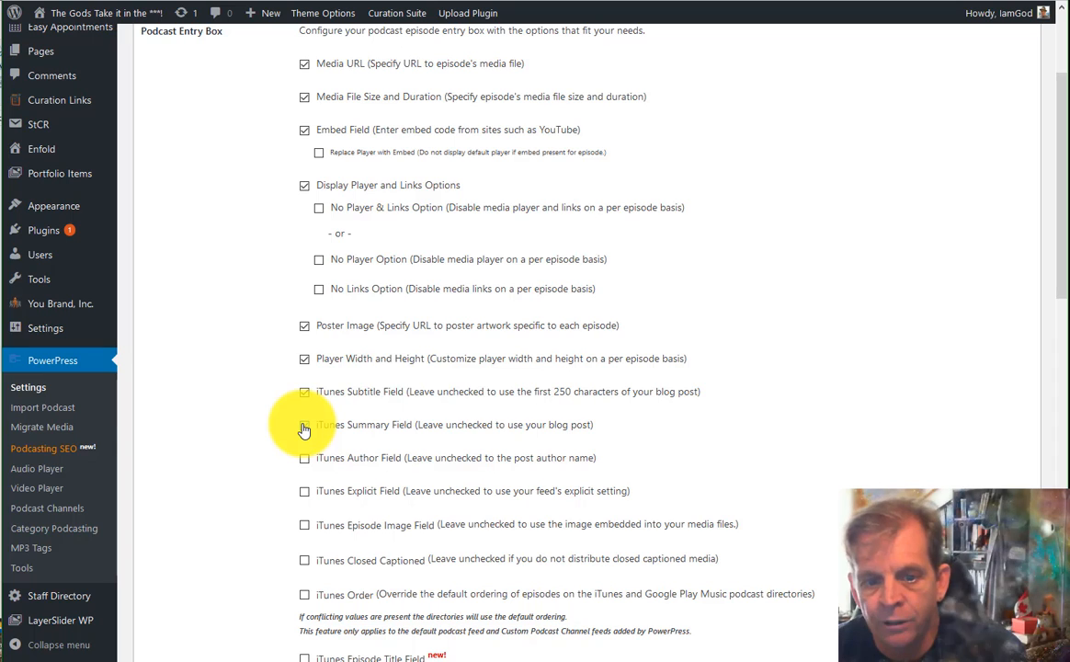
{"action": "left_click", "coordinate": [304, 427]}
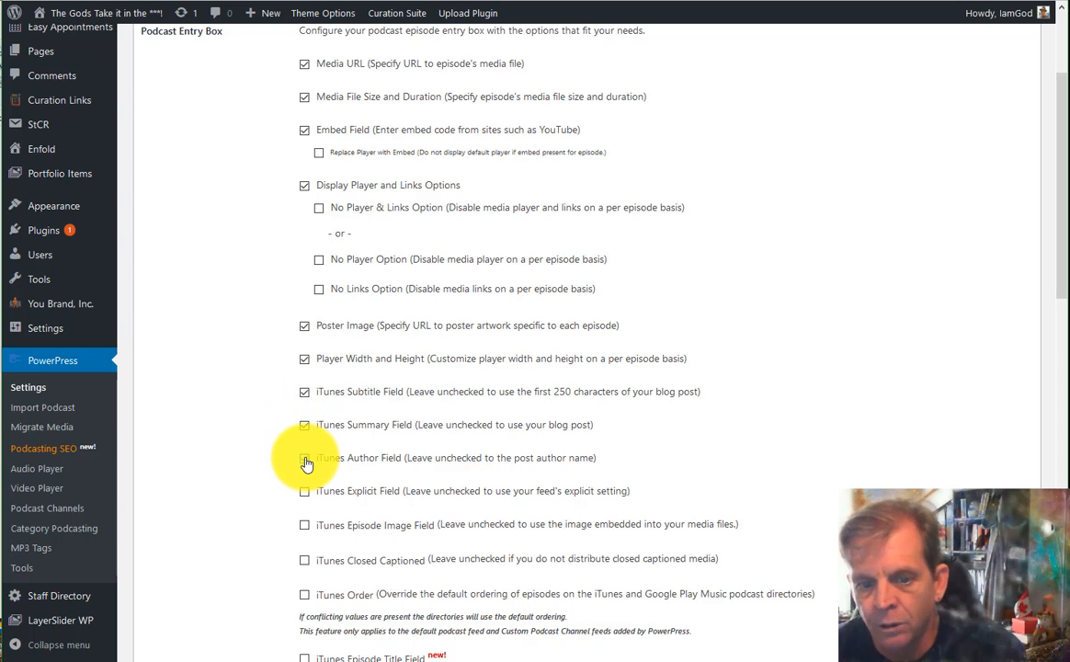
{"action": "left_click", "coordinate": [306, 459]}
{"action": "scroll", "coordinate": [303, 464], "scroll_direction": "down", "scroll_amount": 1}
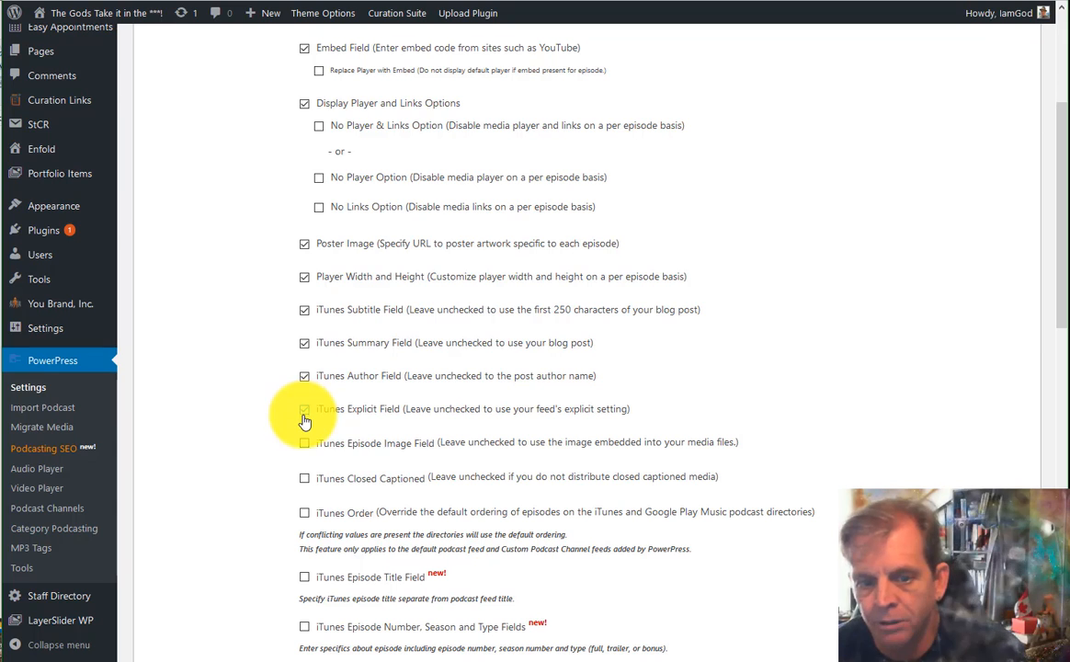
{"action": "left_click", "coordinate": [305, 410]}
Enable the iTunes Episode Image Field, iTunes Closed Captioned and iTunes Order options for the podcast entry box.
{"action": "scroll", "coordinate": [305, 414], "scroll_direction": "down", "scroll_amount": 1}
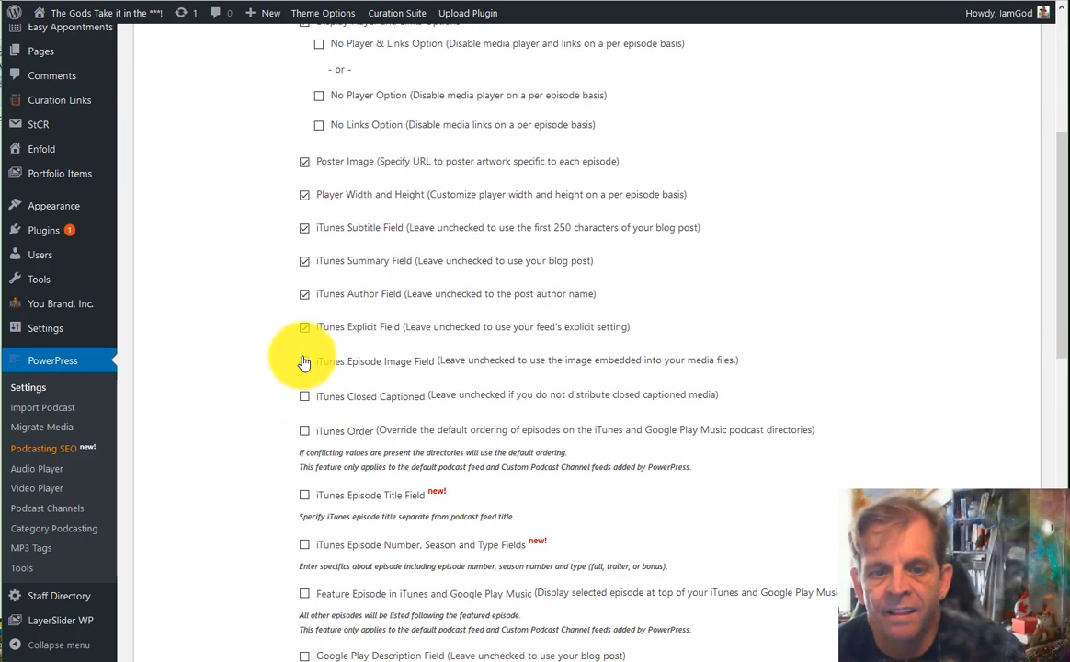
{"action": "left_click", "coordinate": [306, 362]}
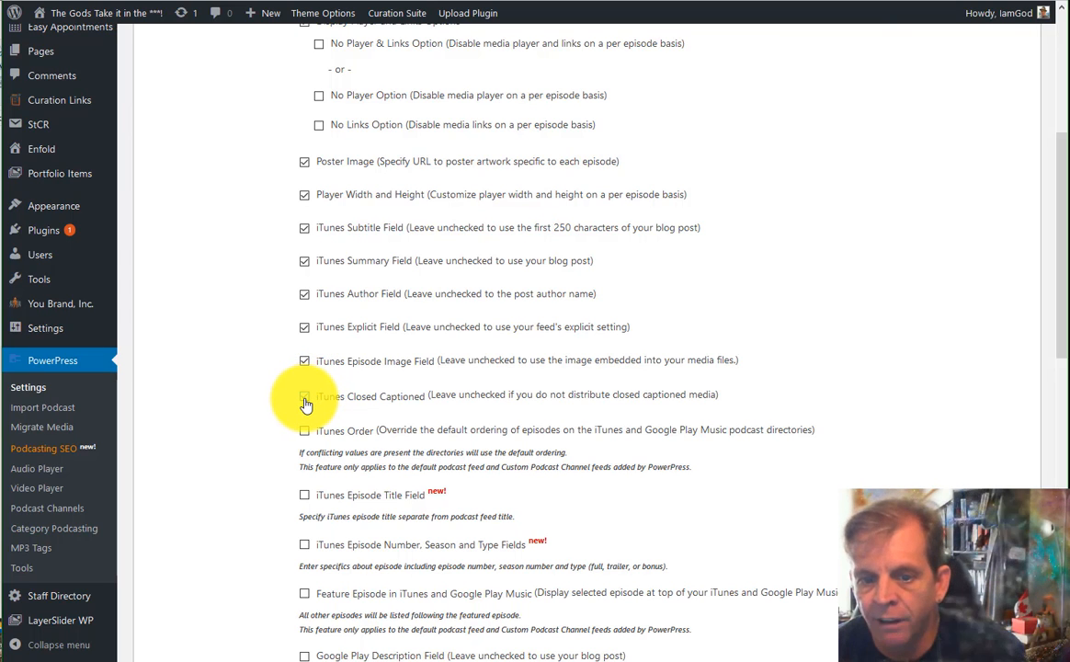
{"action": "left_click", "coordinate": [305, 398]}
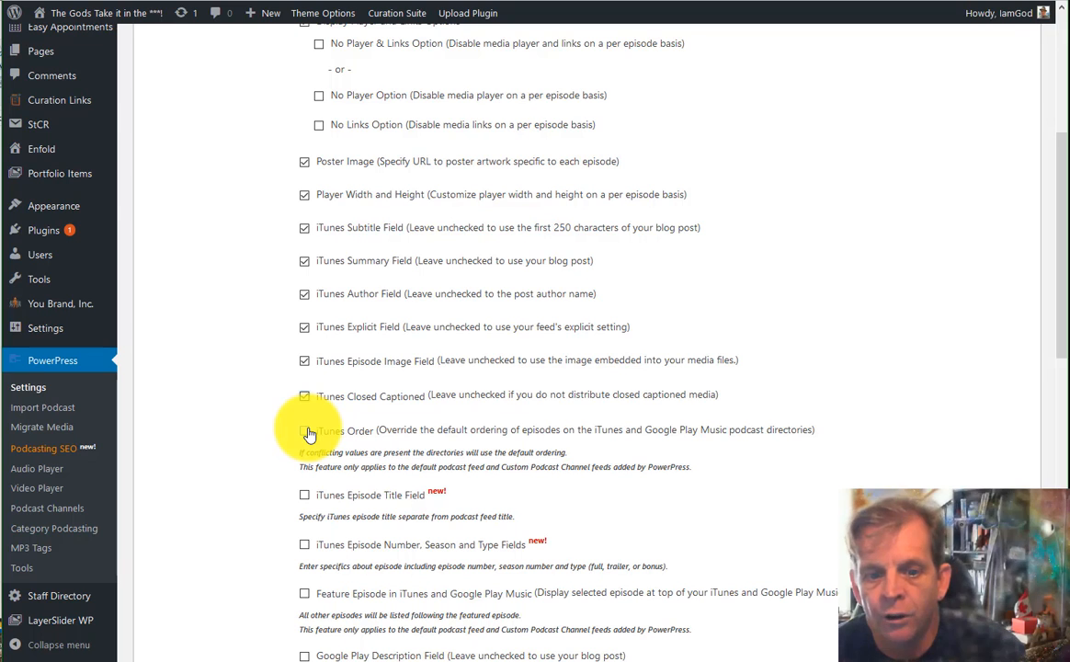
{"action": "left_click", "coordinate": [305, 432]}
Enable iTunes Episode Title, Episode Number, Season and Type, Feature Episode in iTunes and Google Play Music, and the Google Play Description and Explicit fields.
{"action": "scroll", "coordinate": [308, 428], "scroll_direction": "down", "scroll_amount": 2}
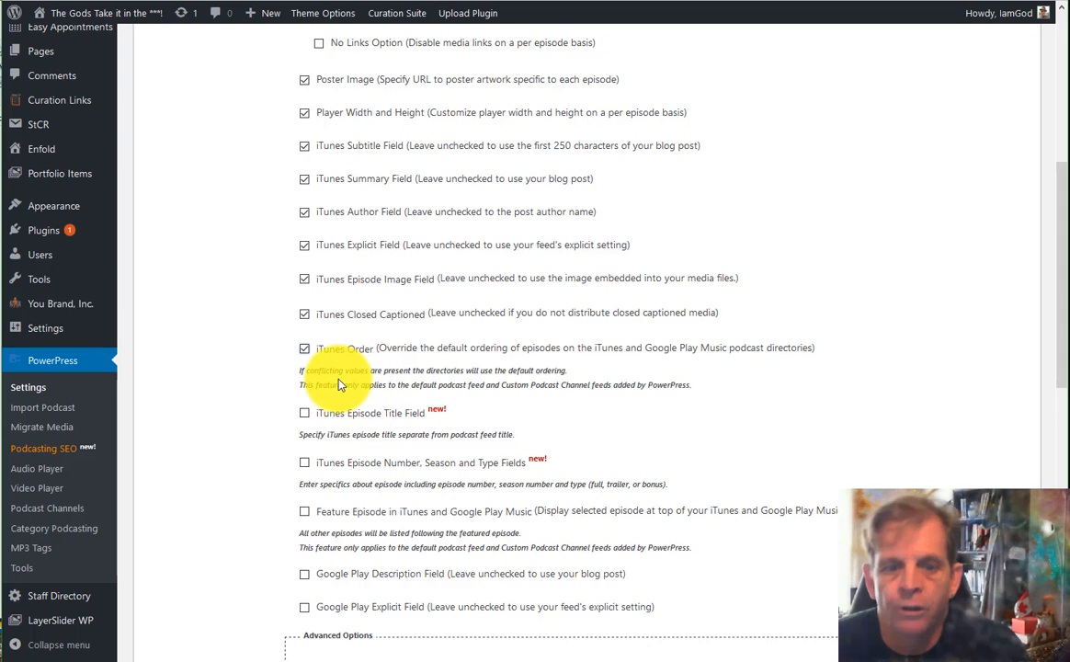
{"action": "scroll", "coordinate": [344, 376], "scroll_direction": "down", "scroll_amount": 3}
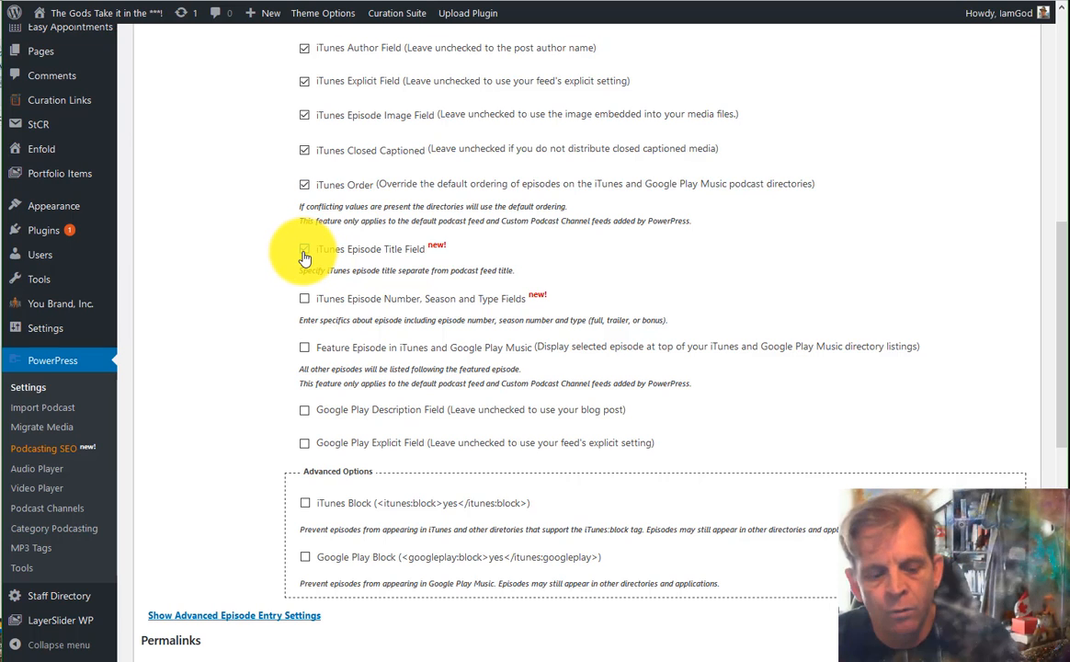
{"action": "left_click", "coordinate": [305, 252]}
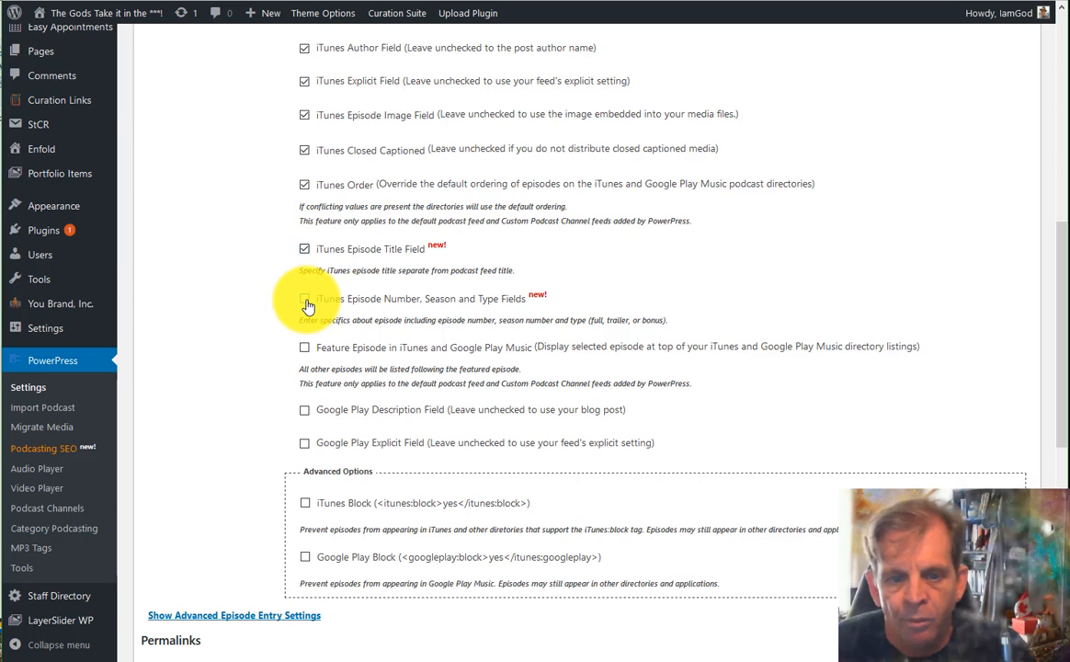
{"action": "left_click", "coordinate": [306, 301]}
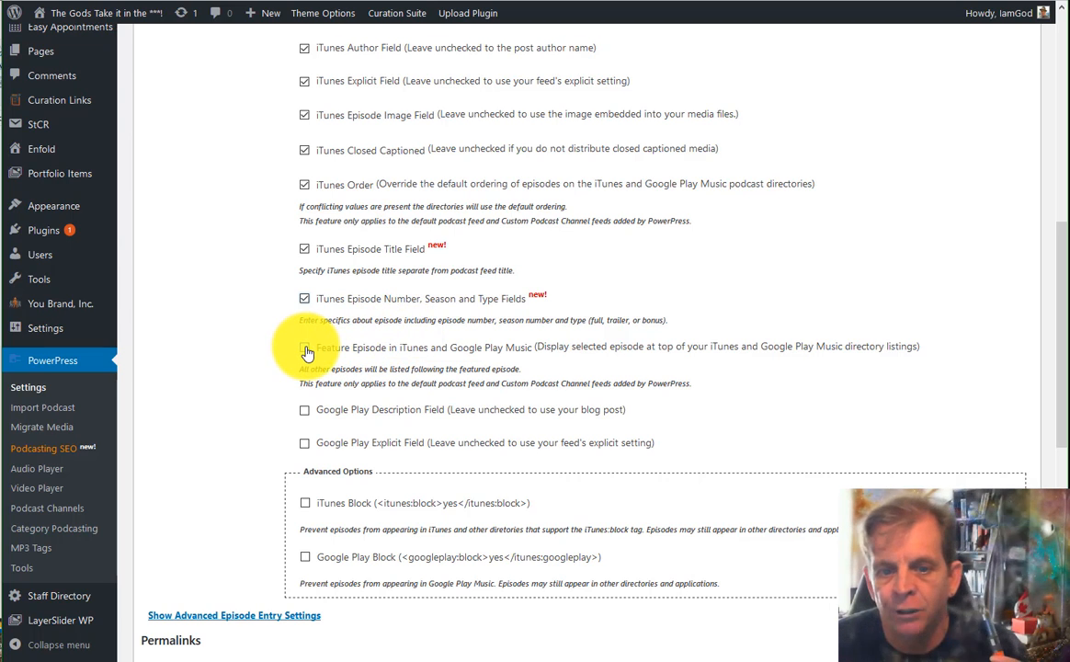
{"action": "left_click", "coordinate": [307, 350]}
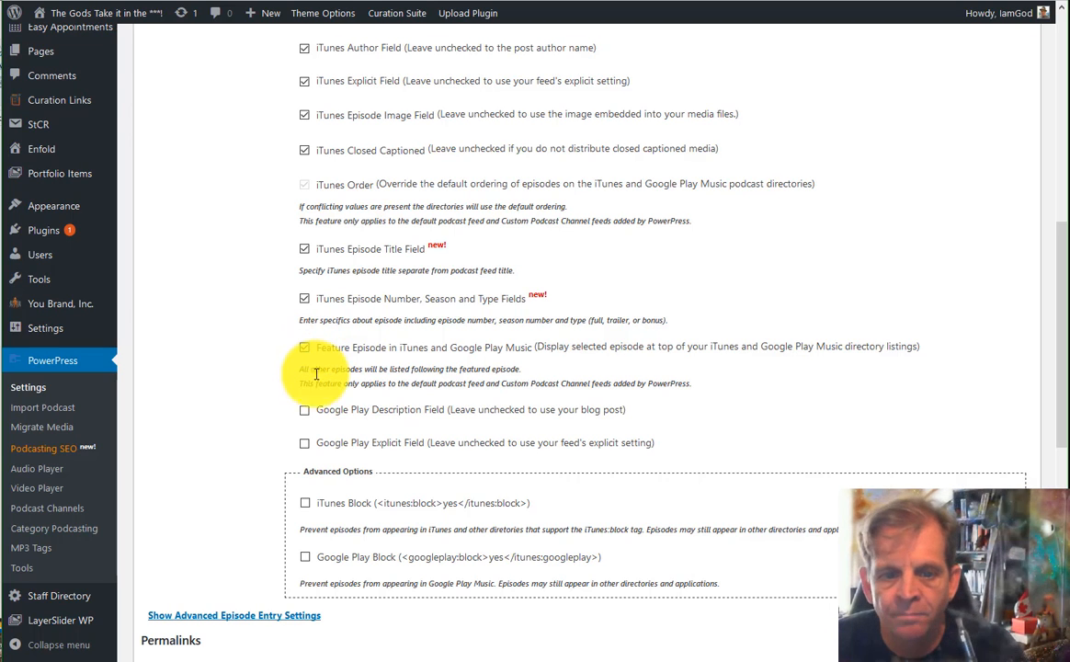
{"action": "left_click", "coordinate": [306, 412]}
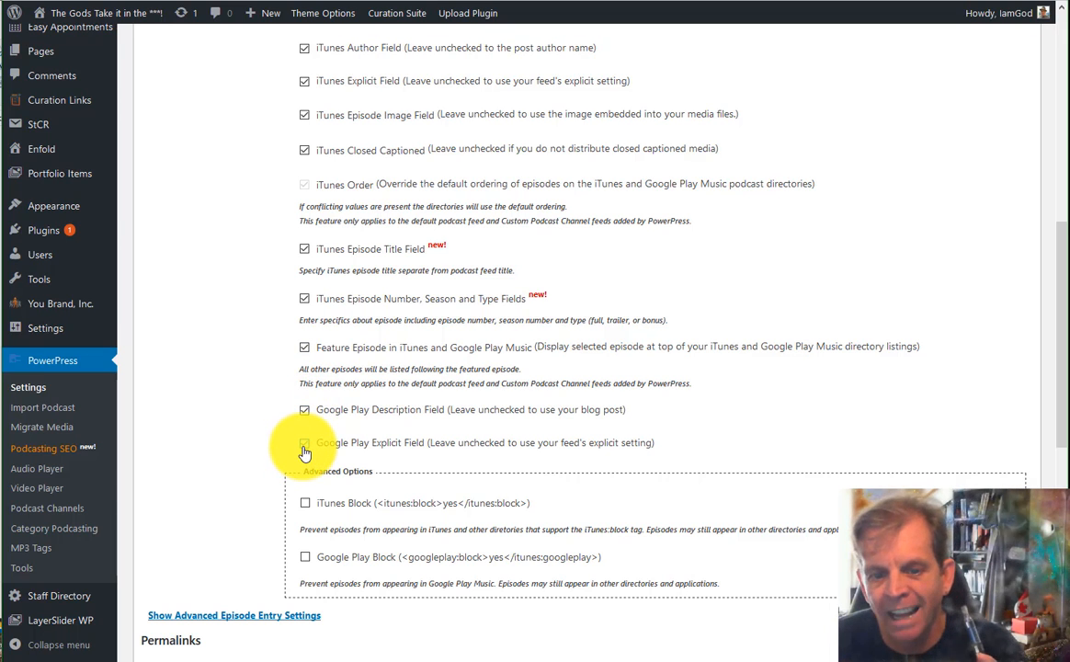
{"action": "left_click", "coordinate": [304, 445]}
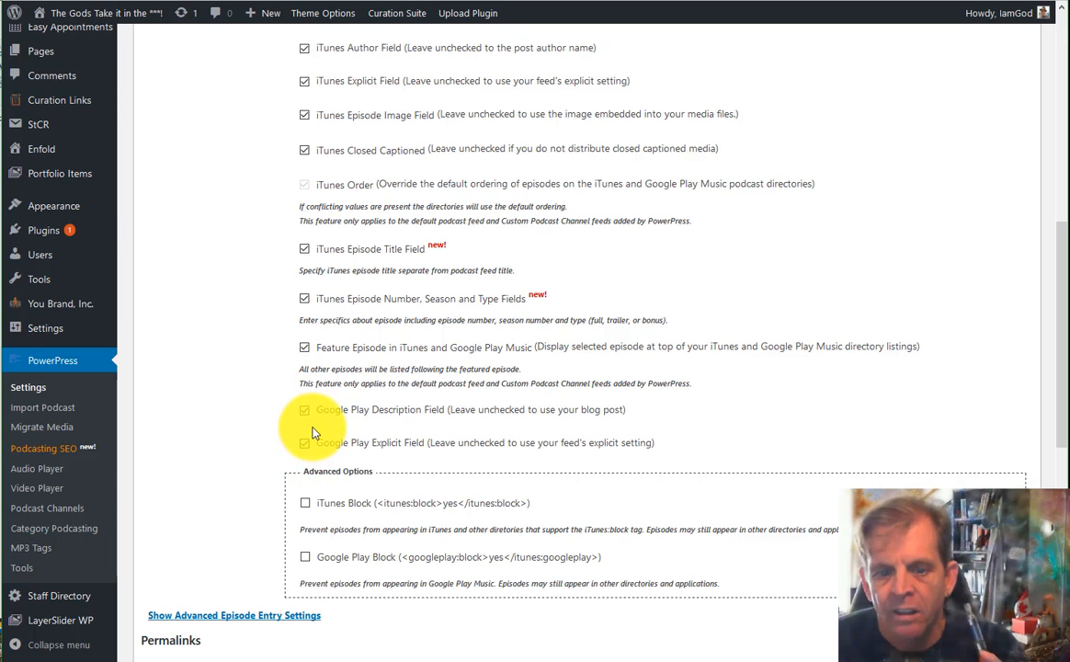
Enable iTunes Block and Google Play Block in the advanced options of the podcast entry box.
{"action": "scroll", "coordinate": [306, 416], "scroll_direction": "down", "scroll_amount": 2}
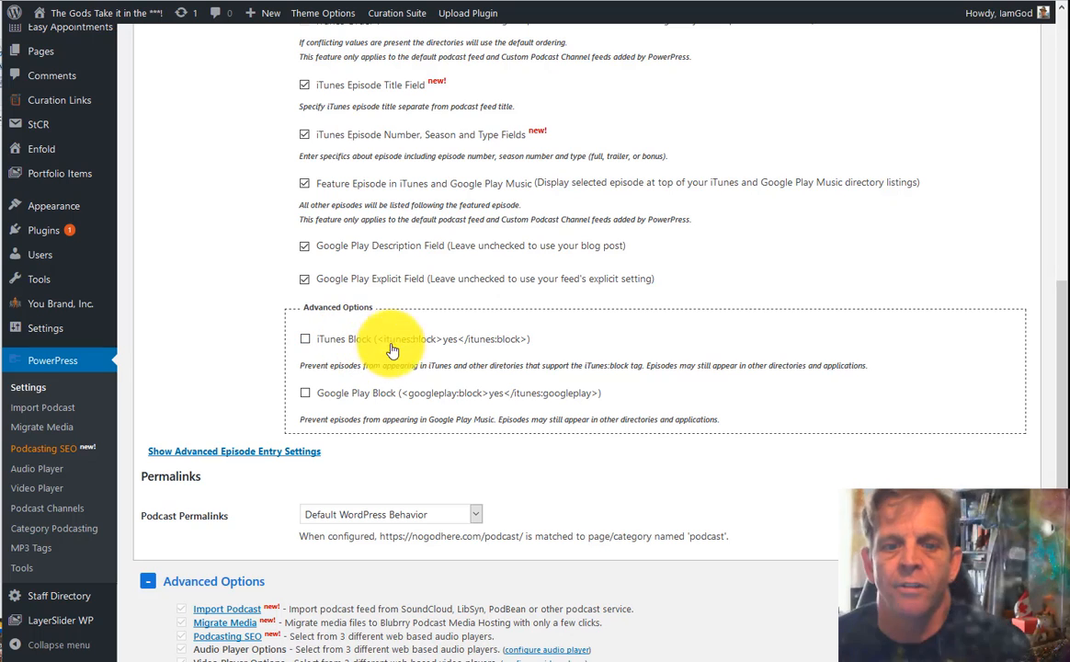
{"action": "left_click", "coordinate": [306, 342]}
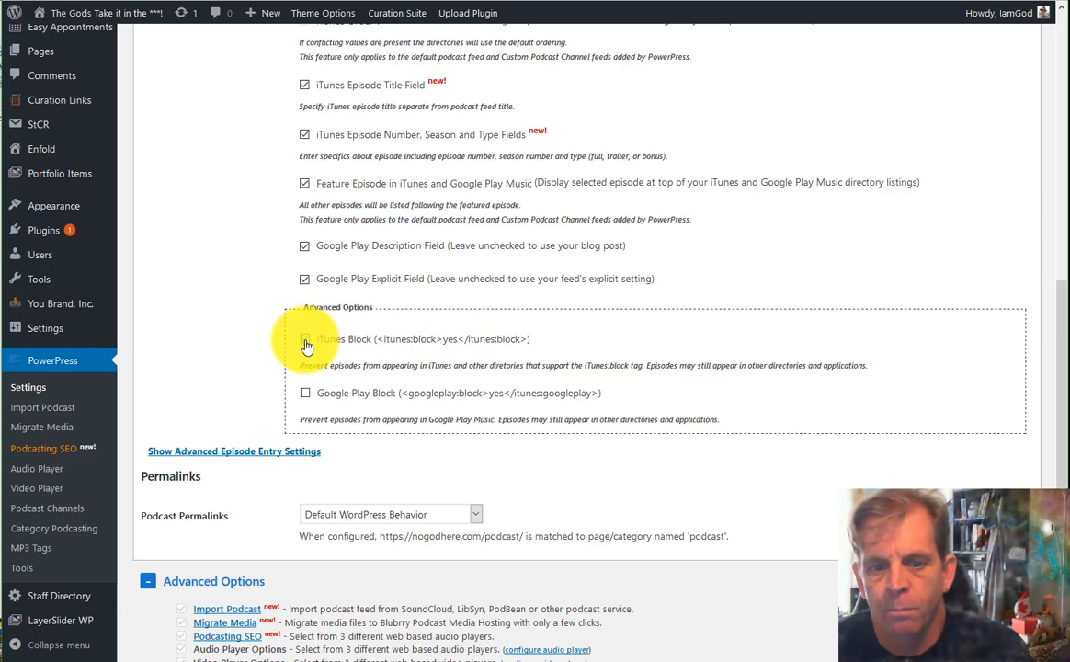
{"action": "left_click", "coordinate": [306, 394]}
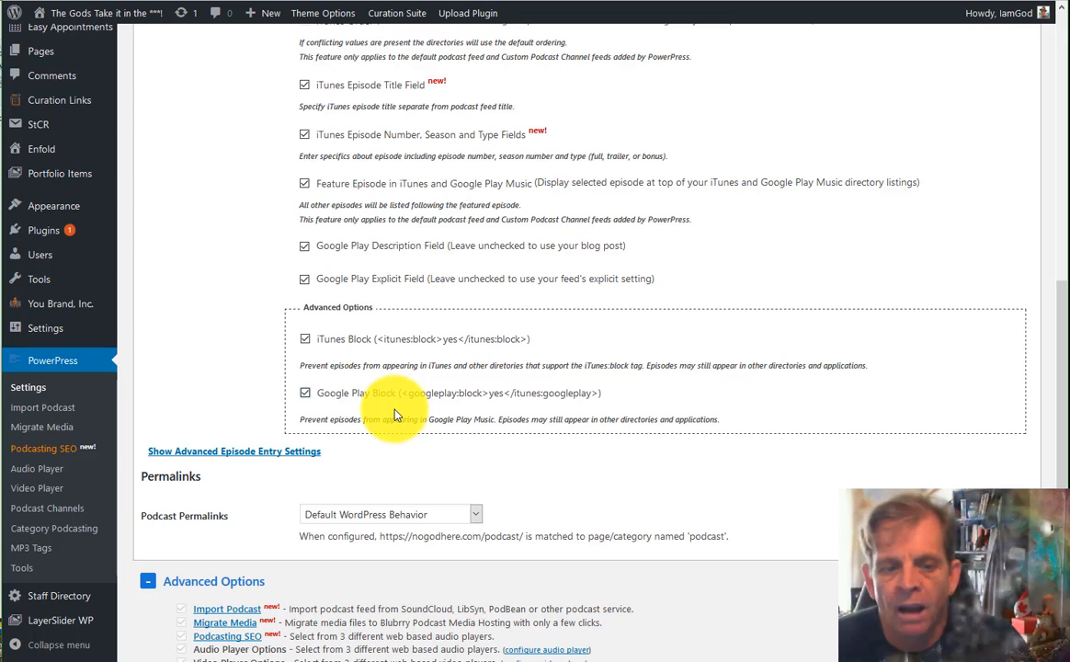
Show the advanced episode entry settings and look through the choices for File Size Default, Auto Add Media and Disable Warnings.
{"action": "scroll", "coordinate": [225, 363], "scroll_direction": "down", "scroll_amount": 2}
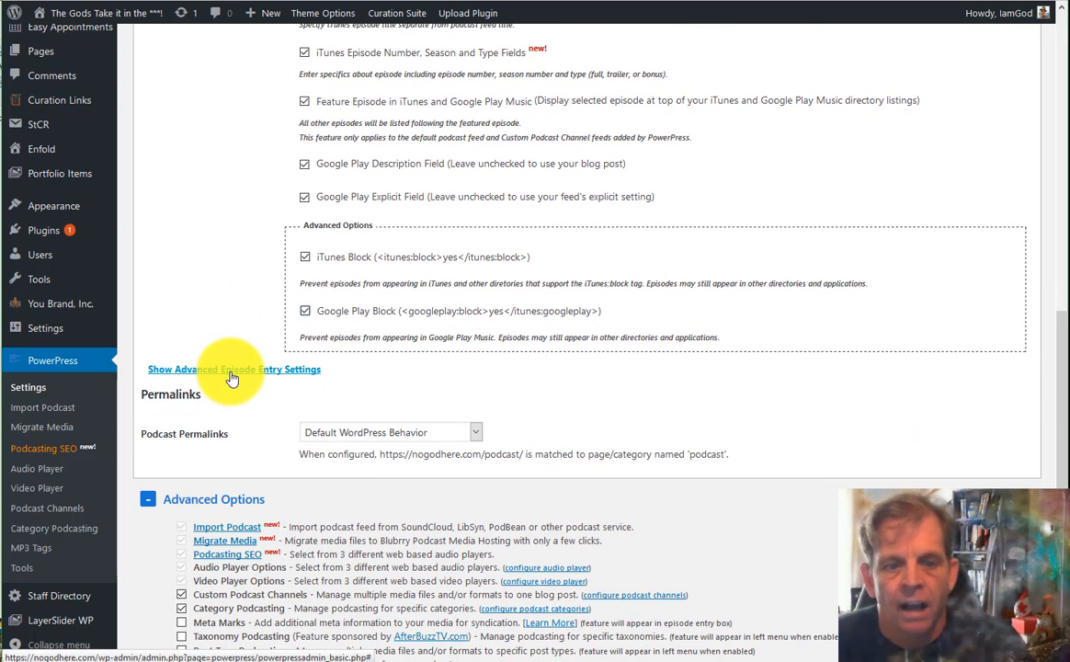
{"action": "left_click", "coordinate": [233, 372]}
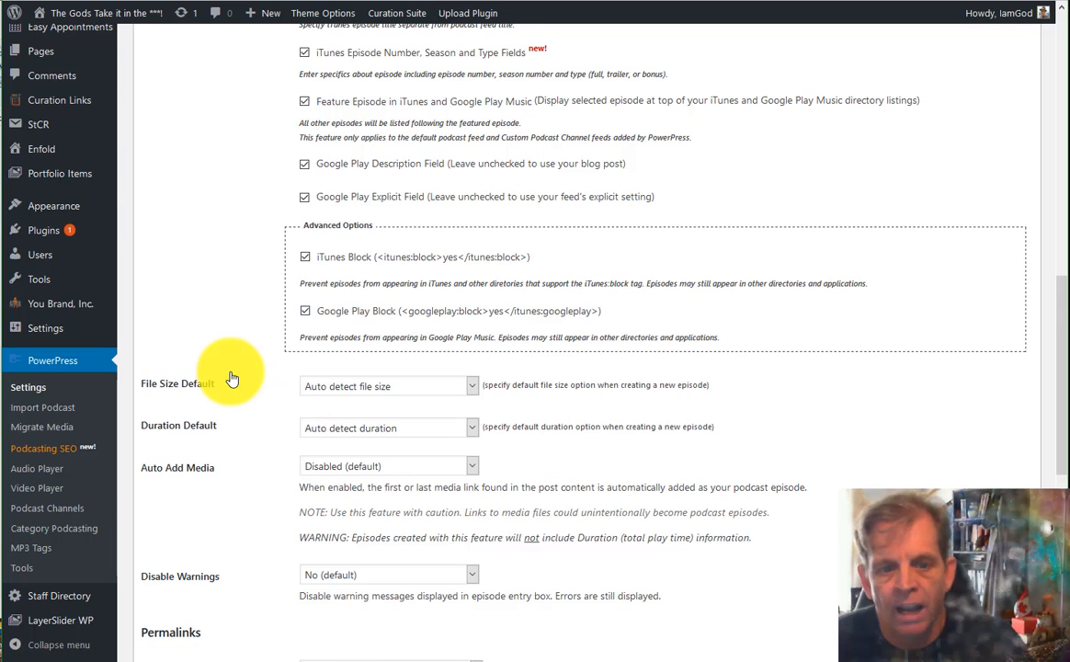
{"action": "scroll", "coordinate": [232, 377], "scroll_direction": "down", "scroll_amount": 3}
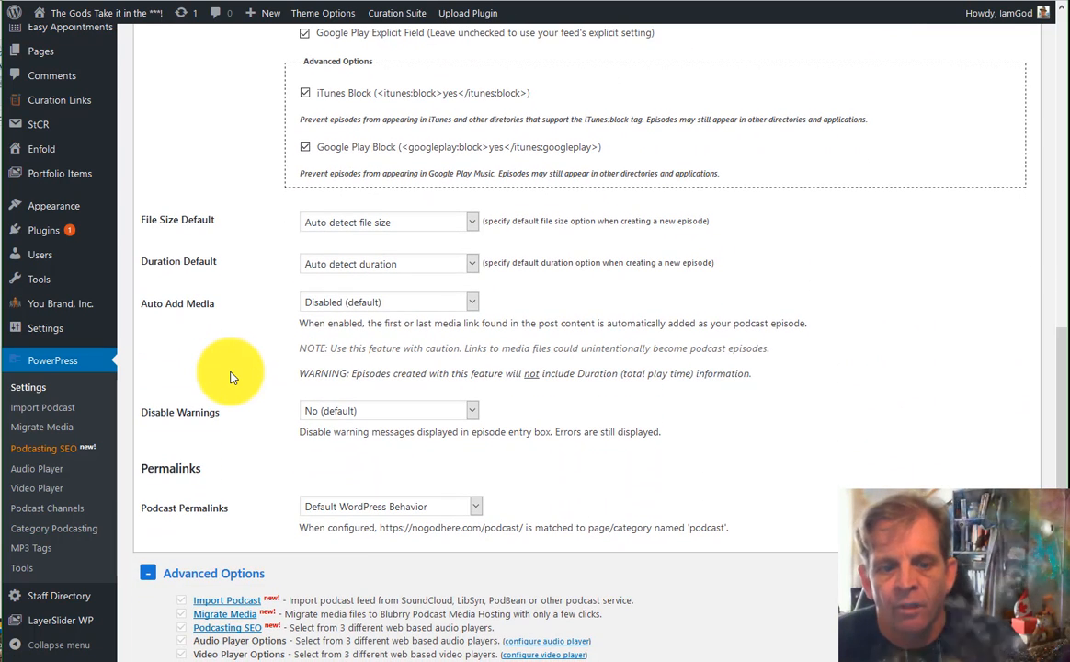
{"action": "left_click", "coordinate": [405, 226]}
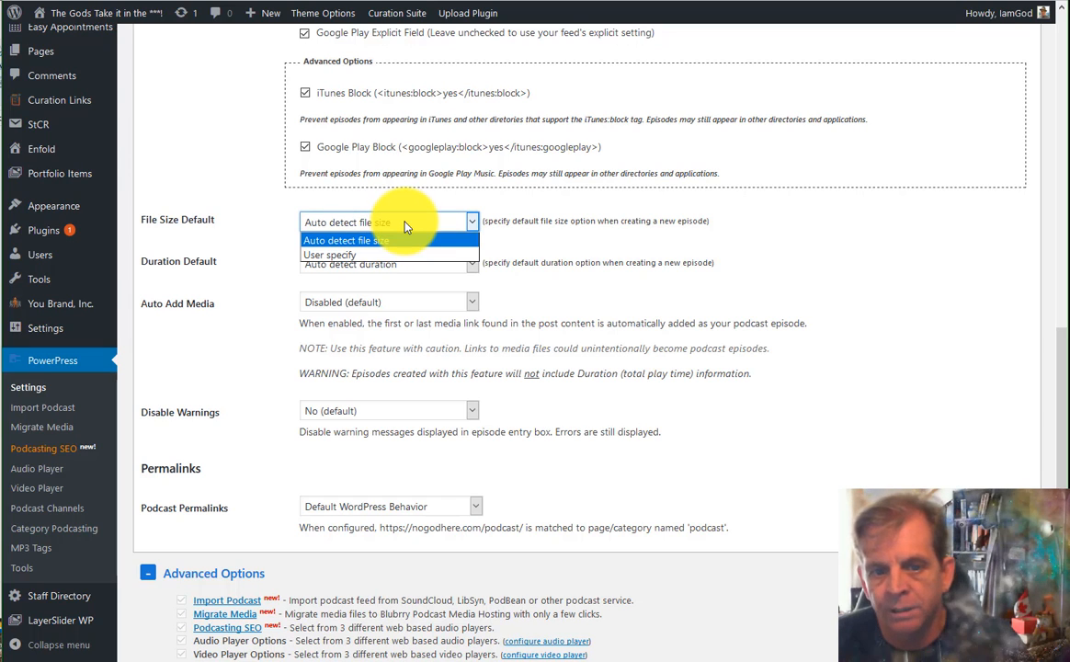
{"action": "left_click", "coordinate": [406, 228]}
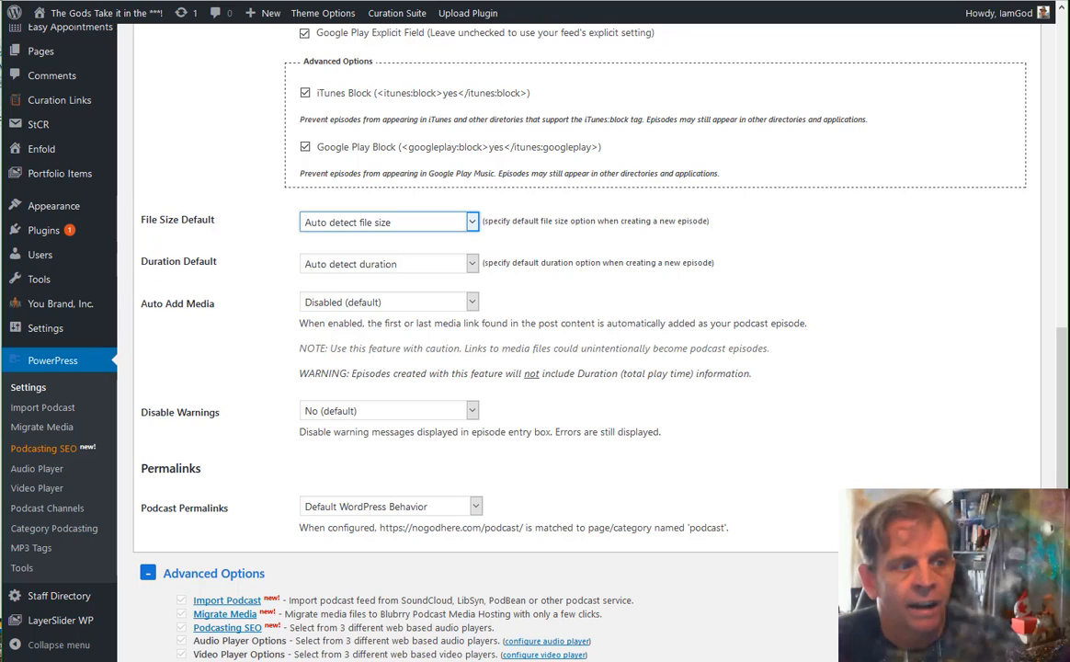
{"action": "left_click", "coordinate": [377, 307]}
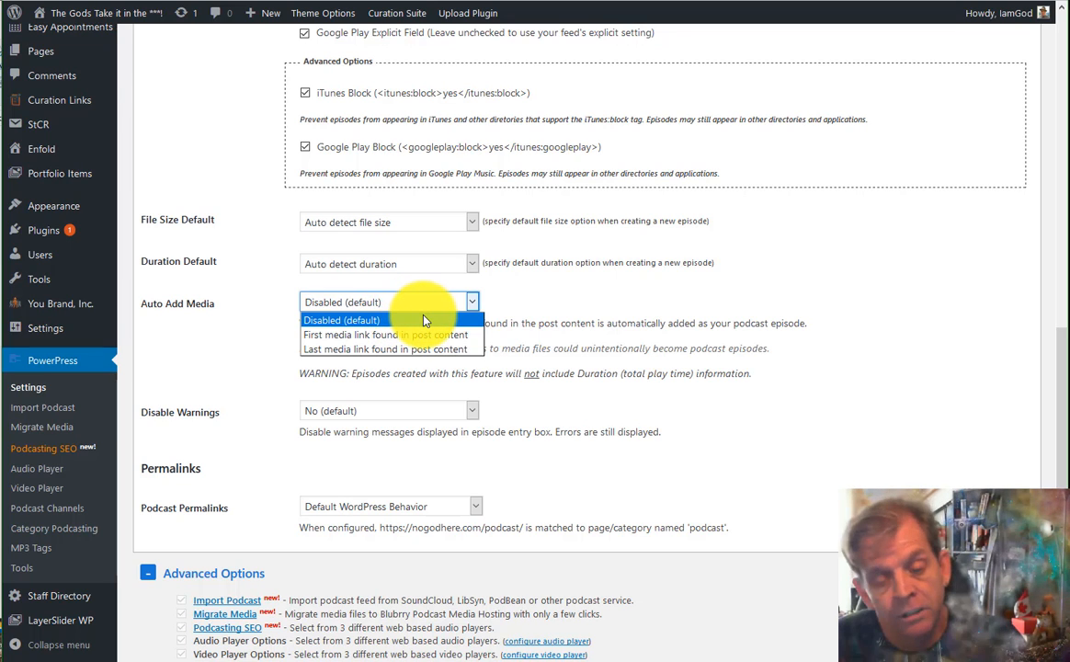
{"action": "left_click", "coordinate": [460, 319]}
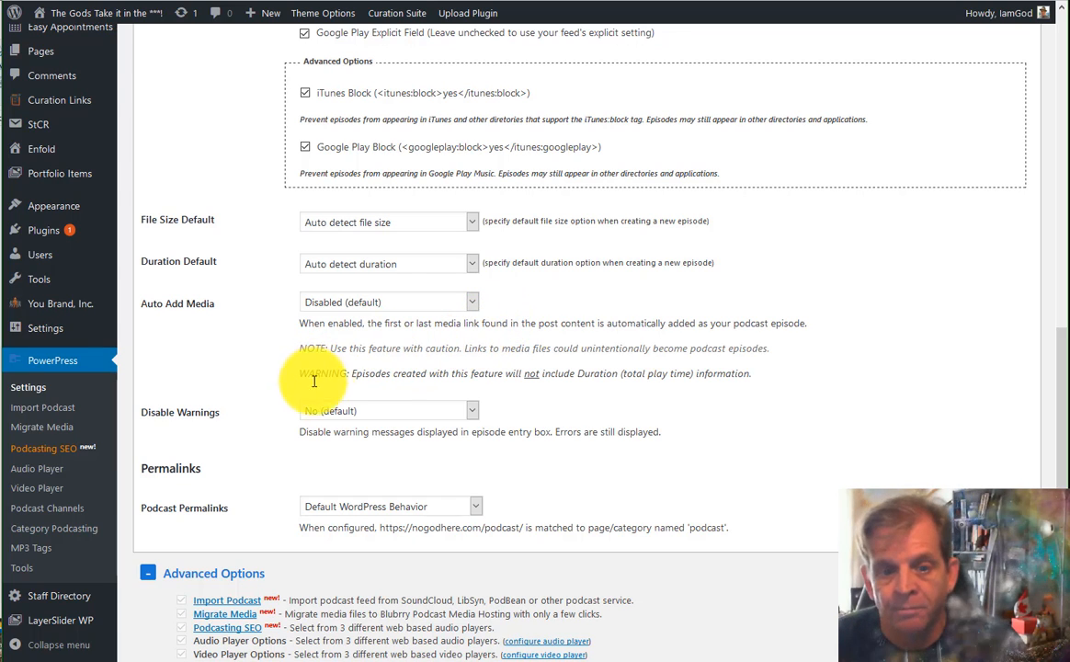
{"action": "left_click", "coordinate": [396, 419]}
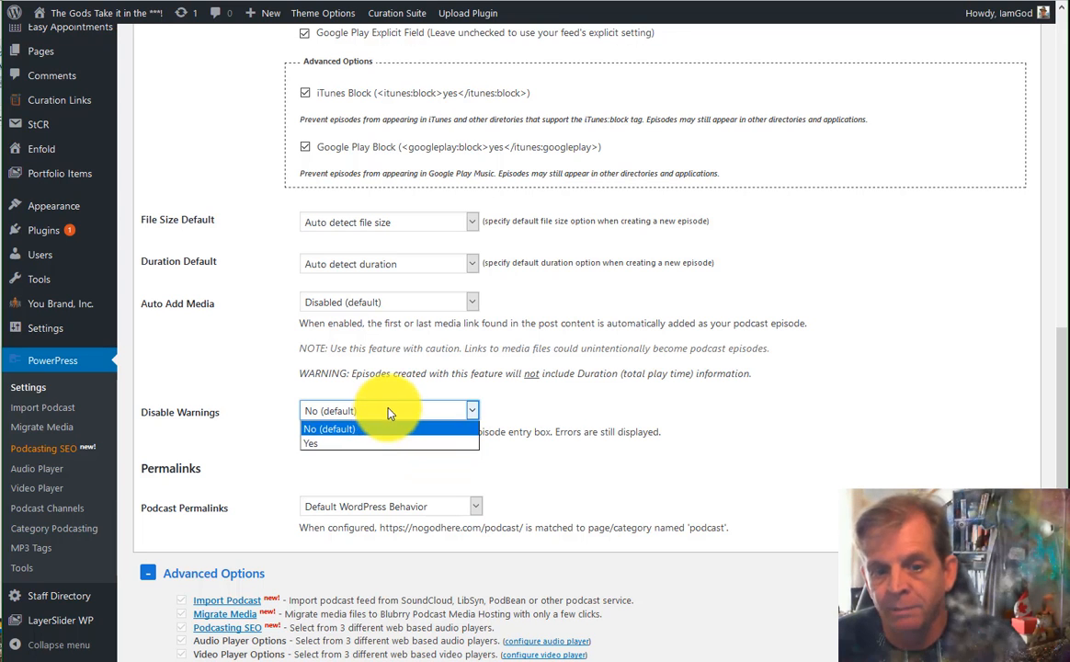
{"action": "left_click", "coordinate": [388, 421]}
Choose Default WordPress Behavior for Podcast Permalinks and save the PowerPress settings.
{"action": "scroll", "coordinate": [287, 423], "scroll_direction": "down", "scroll_amount": 2}
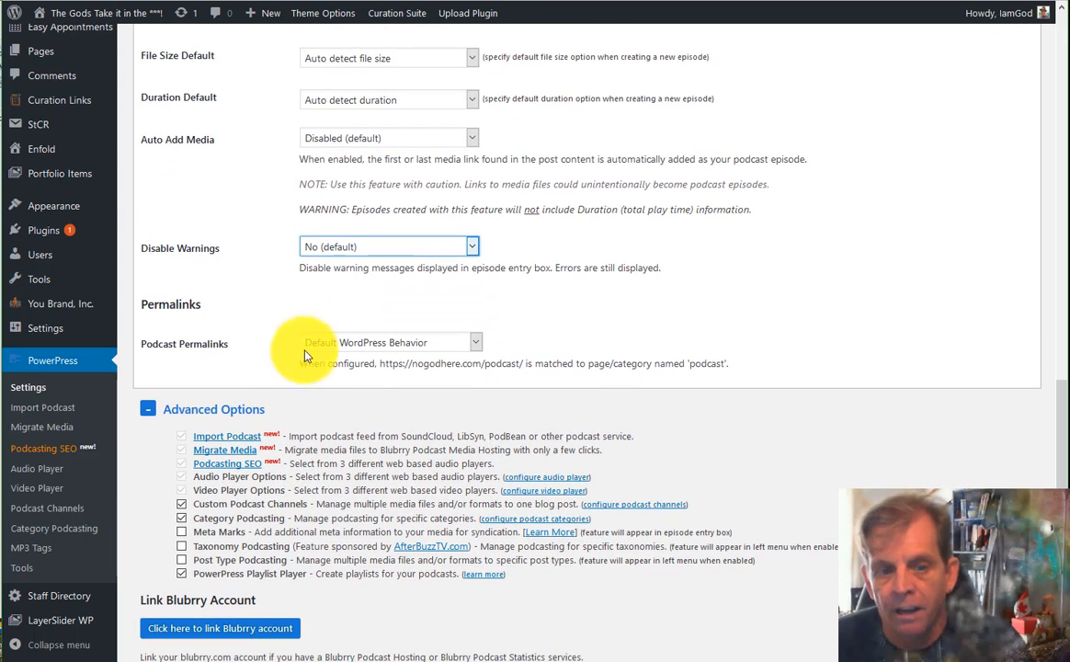
{"action": "left_click", "coordinate": [384, 346]}
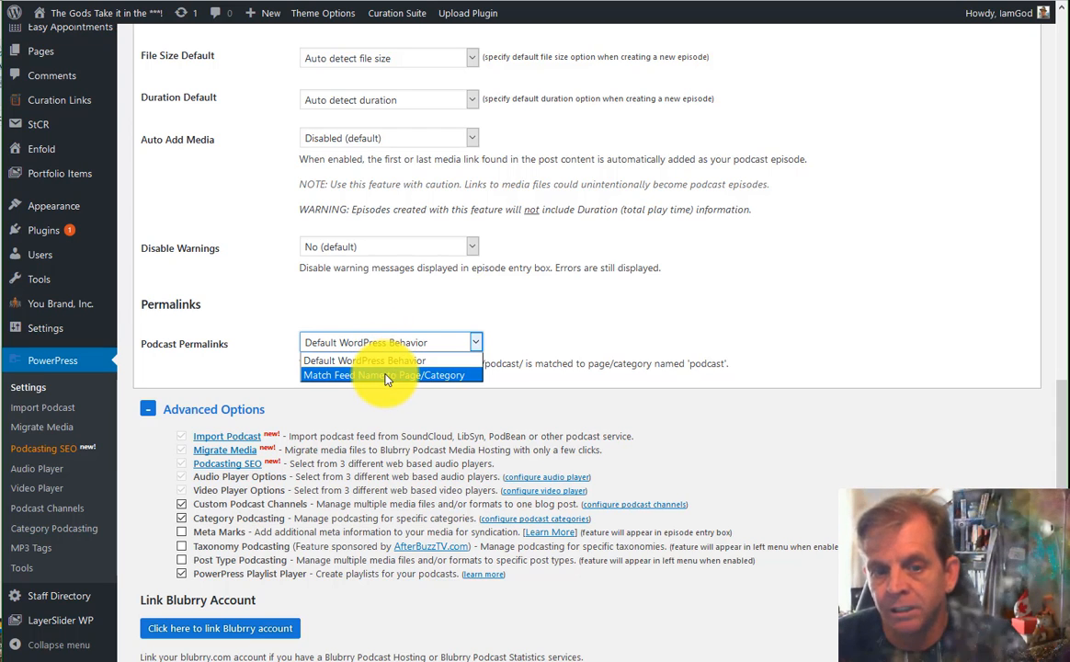
{"action": "left_click", "coordinate": [405, 360]}
{"action": "scroll", "coordinate": [203, 322], "scroll_direction": "down", "scroll_amount": 3}
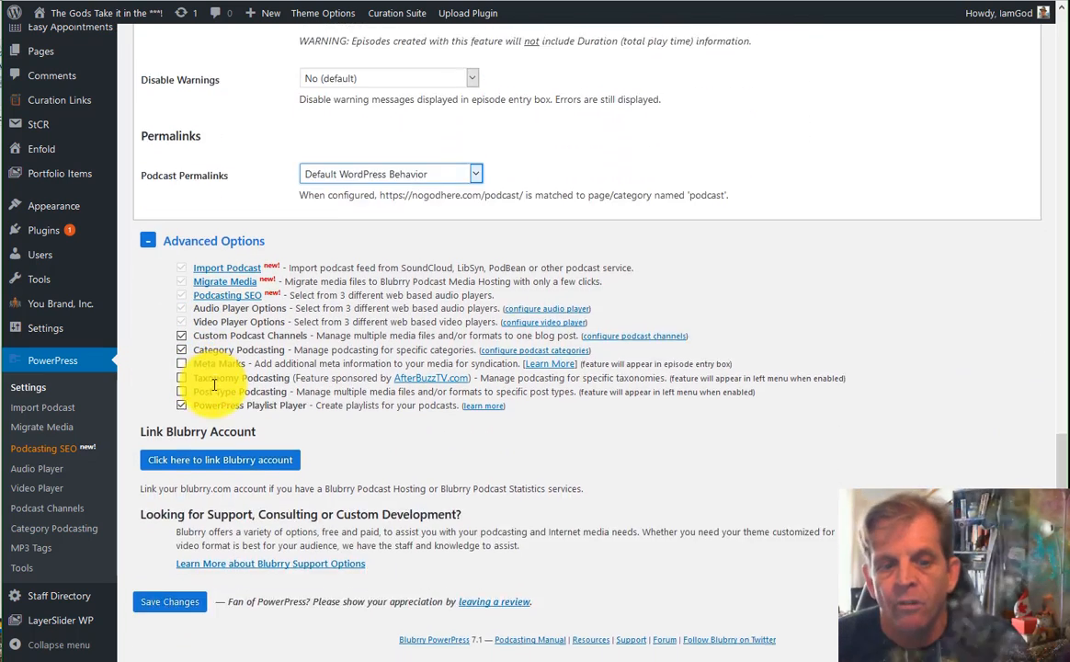
{"action": "left_click", "coordinate": [188, 550]}
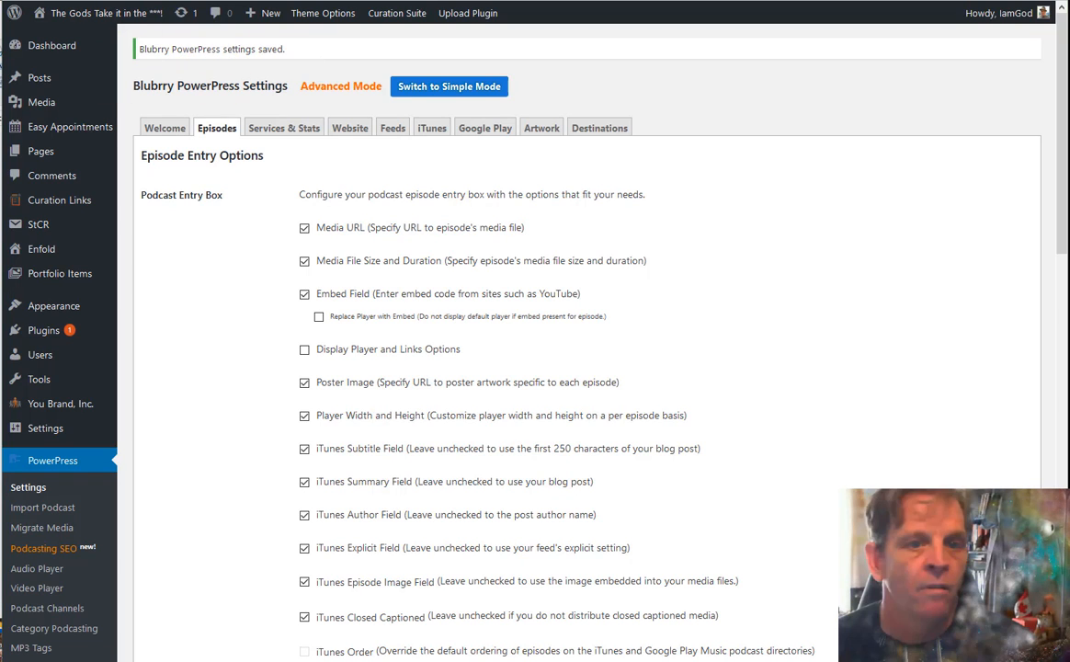
Show the Services & Stats settings and look over the Blubrry services integration and the Media Statistics redirect URL field.
{"action": "left_click", "coordinate": [284, 130]}
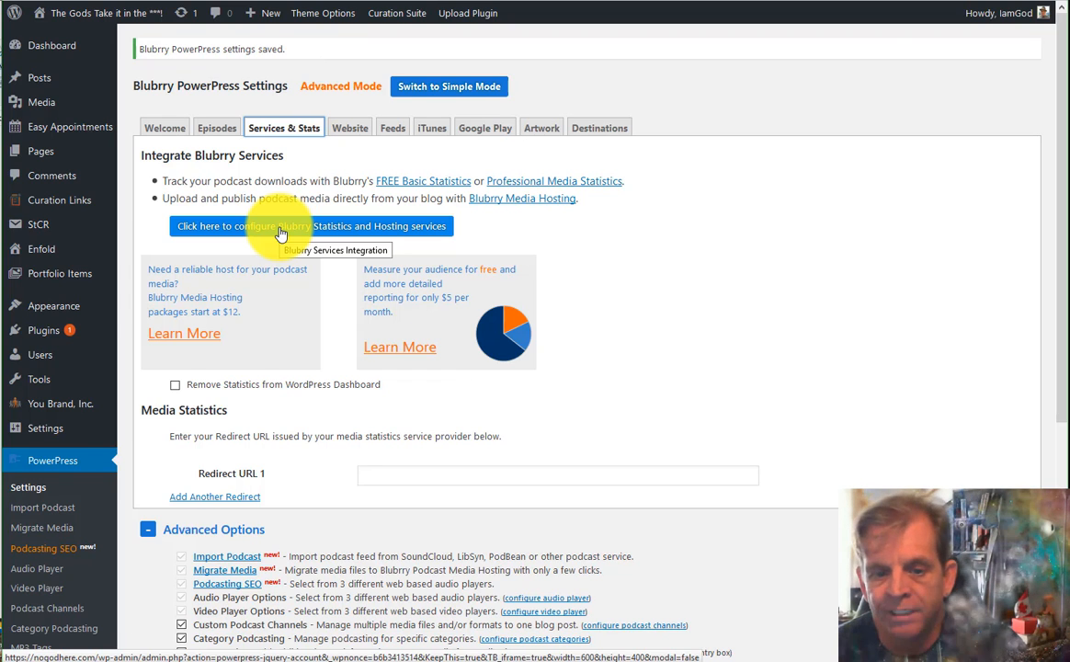
{"action": "left_click", "coordinate": [437, 475]}
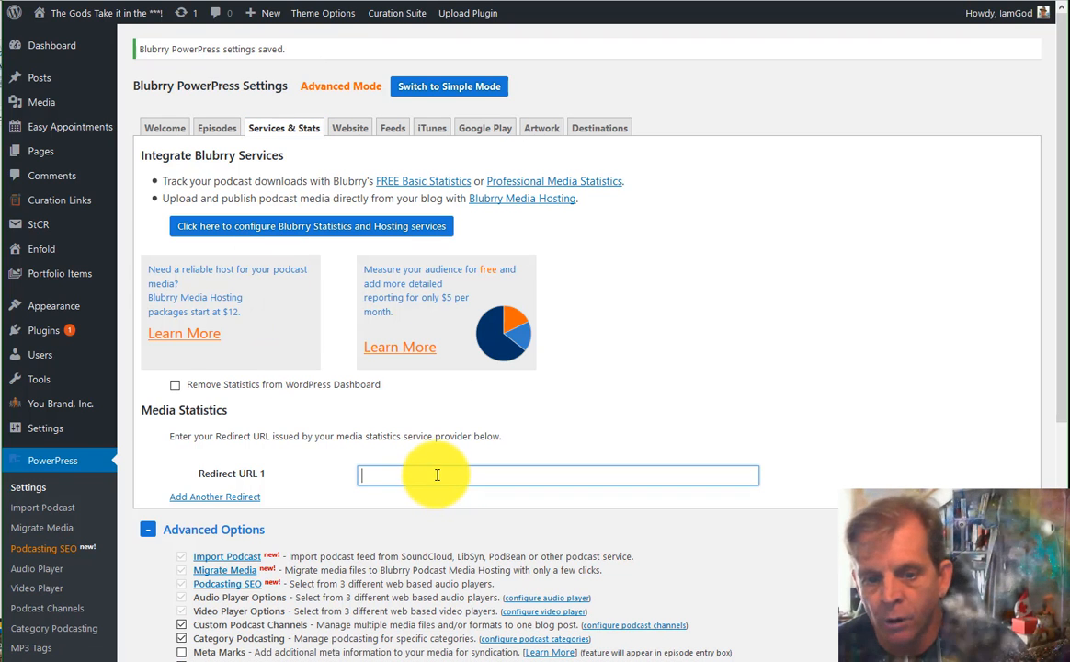
{"action": "scroll", "coordinate": [438, 469], "scroll_direction": "down", "scroll_amount": 1}
{"action": "scroll", "coordinate": [440, 457], "scroll_direction": "up", "scroll_amount": 1}
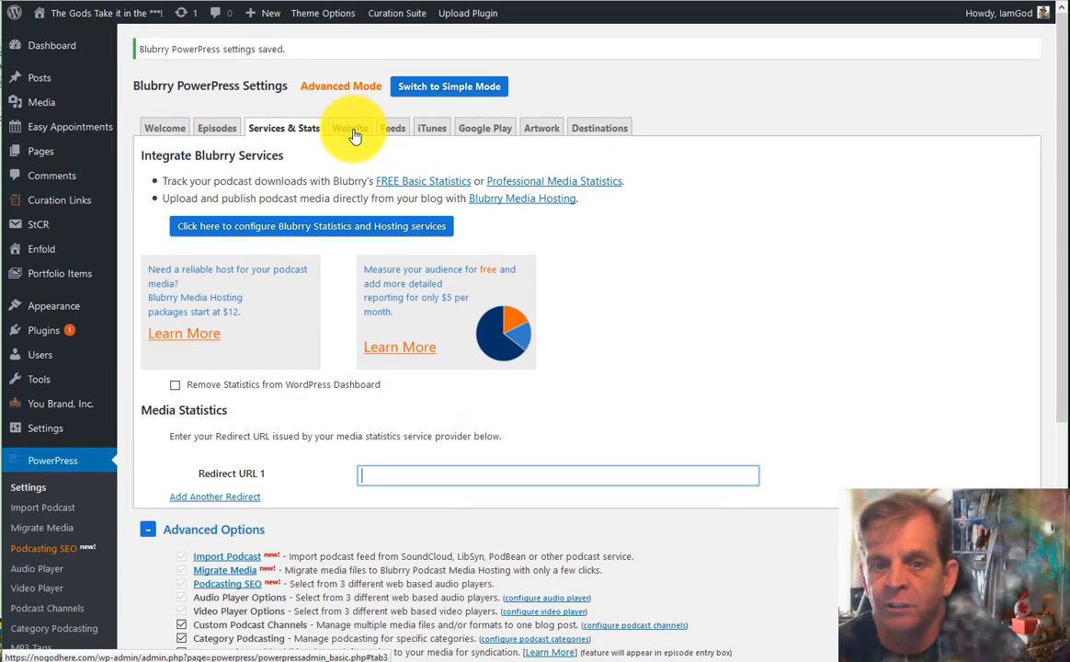
In the Website settings, set Display Media & Links for blog posts and pages to Above page content.
{"action": "left_click", "coordinate": [350, 129]}
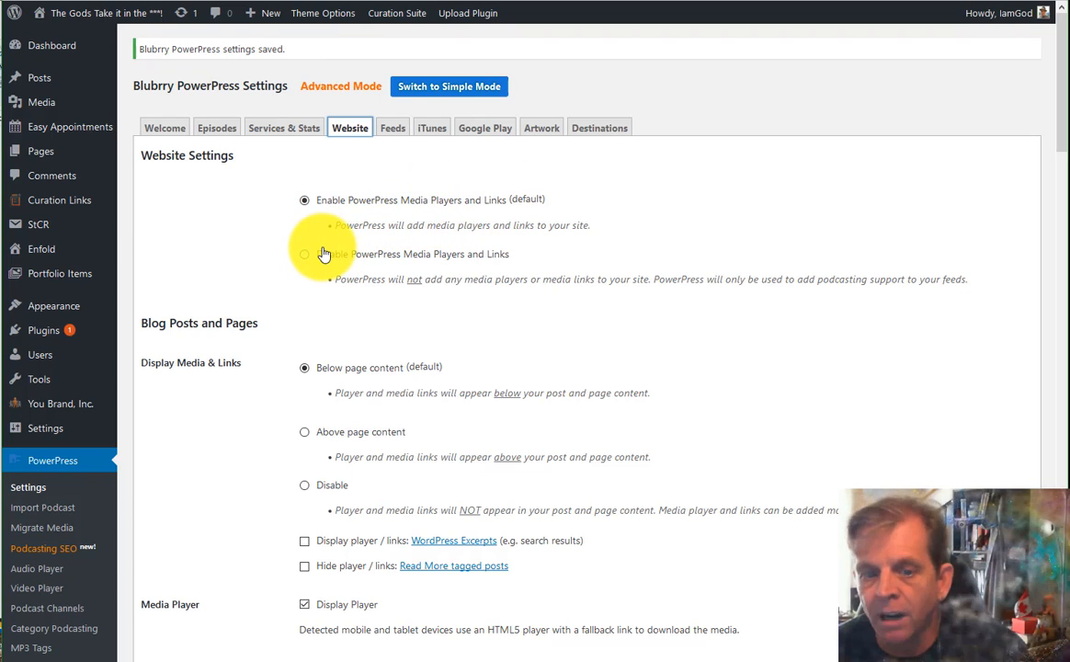
{"action": "scroll", "coordinate": [327, 254], "scroll_direction": "down", "scroll_amount": 1}
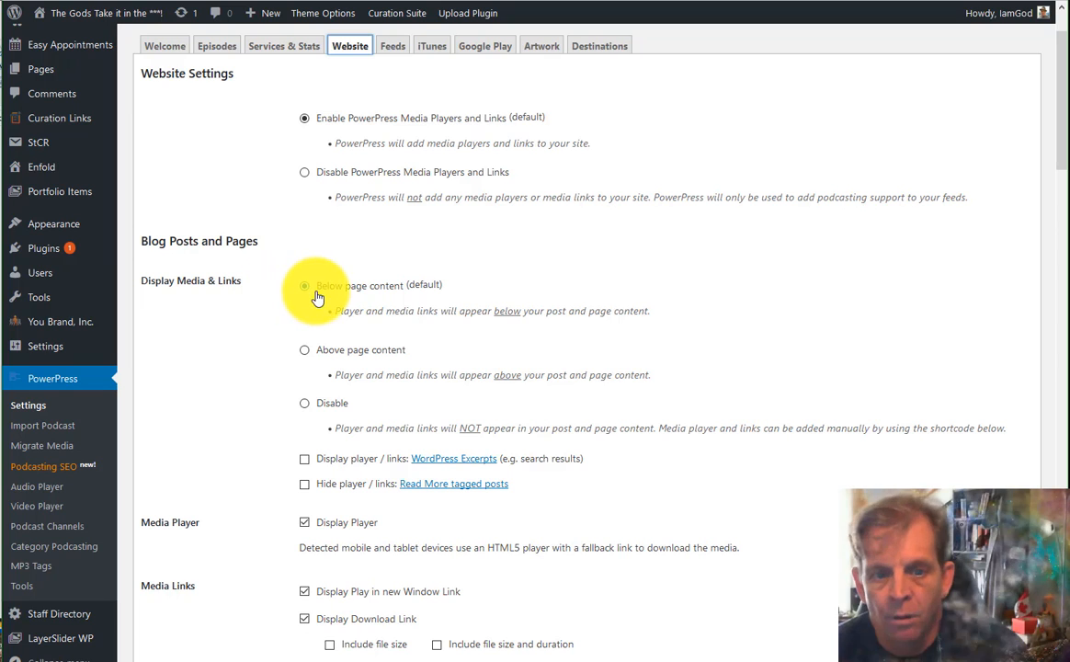
{"action": "left_click", "coordinate": [307, 353]}
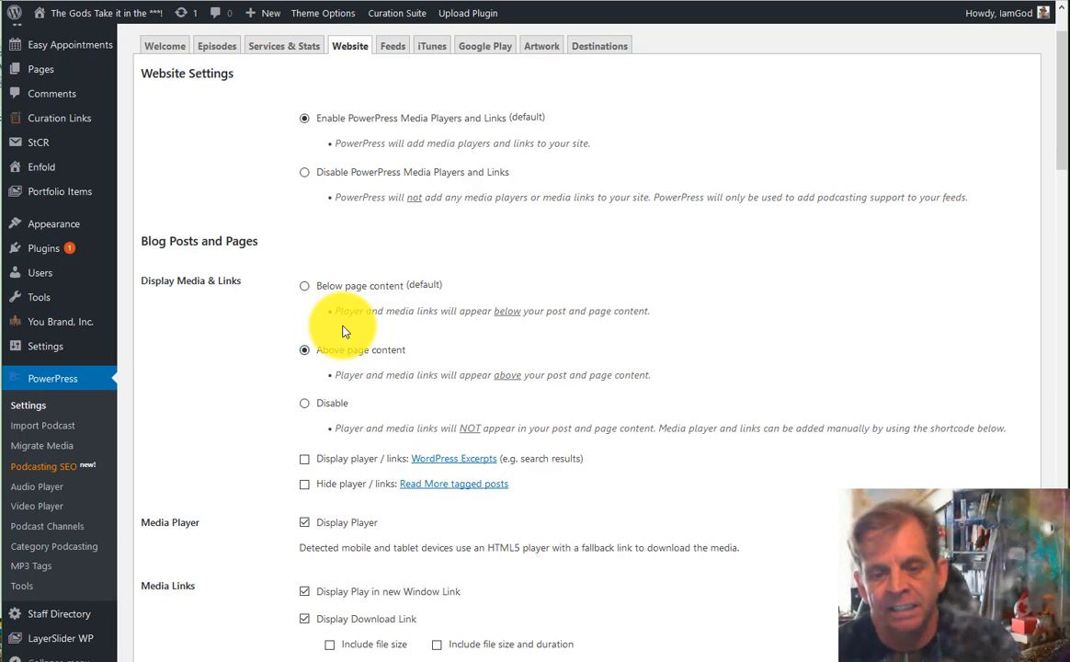
Enable Display Player Embed Link in the Media Links options of the Website settings.
{"action": "scroll", "coordinate": [347, 330], "scroll_direction": "down", "scroll_amount": 2}
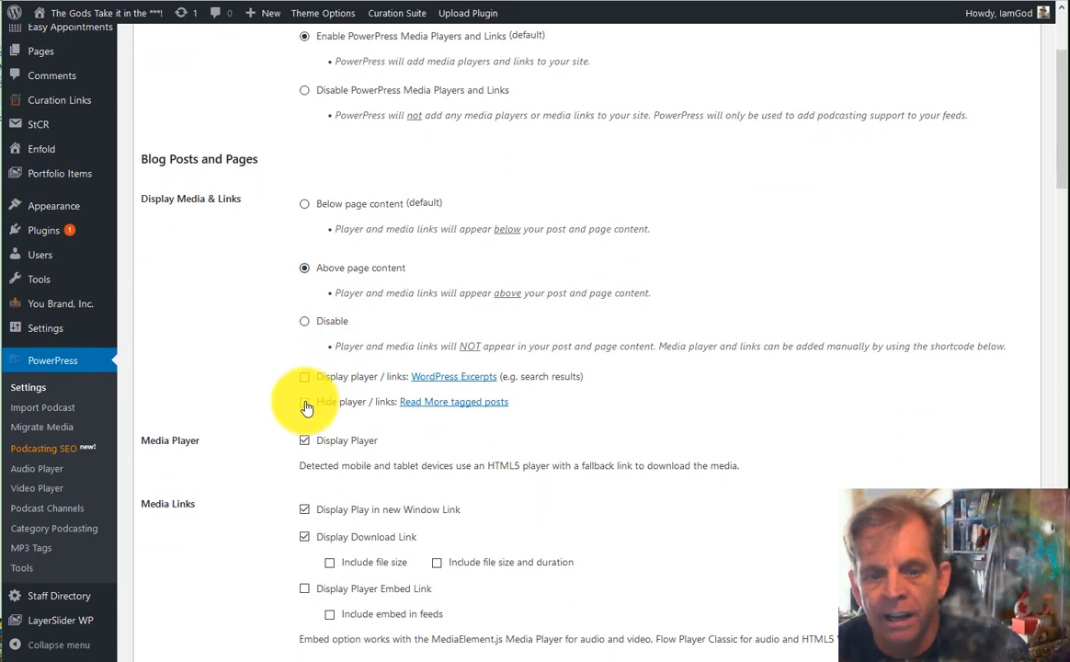
{"action": "scroll", "coordinate": [306, 410], "scroll_direction": "down", "scroll_amount": 2}
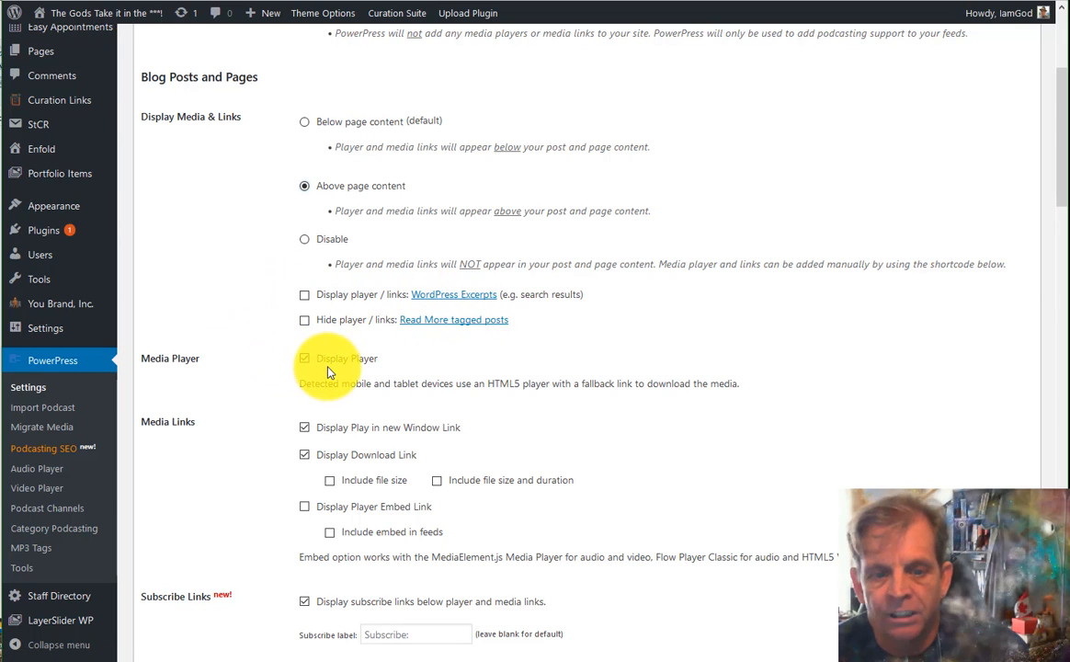
{"action": "scroll", "coordinate": [367, 374], "scroll_direction": "down", "scroll_amount": 2}
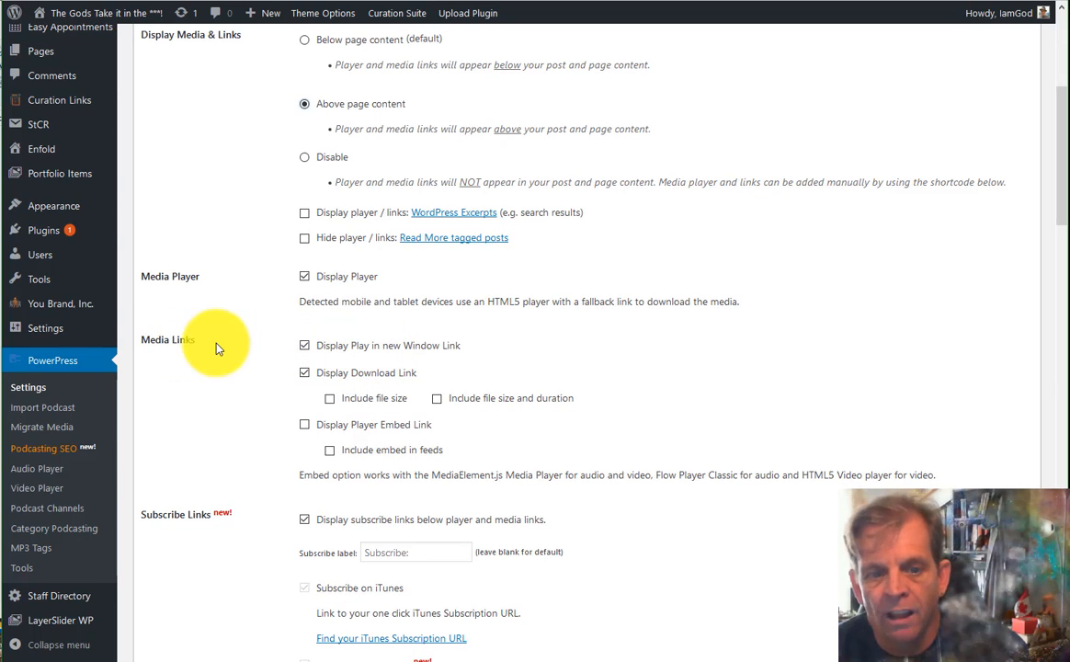
{"action": "left_click", "coordinate": [304, 426]}
{"action": "scroll", "coordinate": [305, 419], "scroll_direction": "down", "scroll_amount": 1}
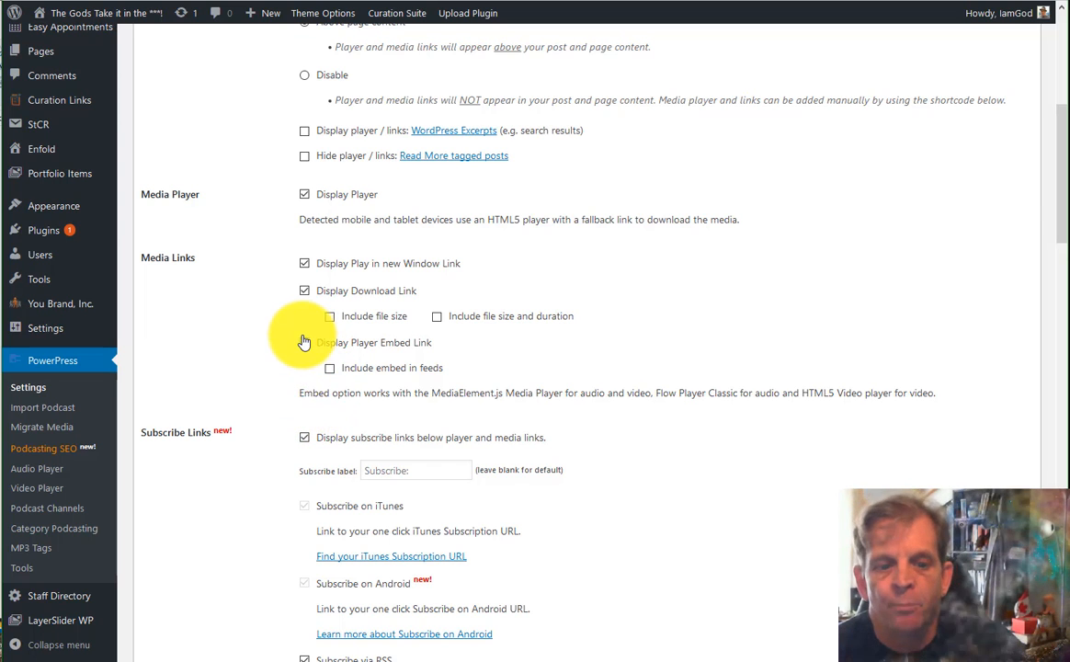
{"action": "scroll", "coordinate": [307, 334], "scroll_direction": "down", "scroll_amount": 1}
{"action": "scroll", "coordinate": [303, 326], "scroll_direction": "down", "scroll_amount": 1}
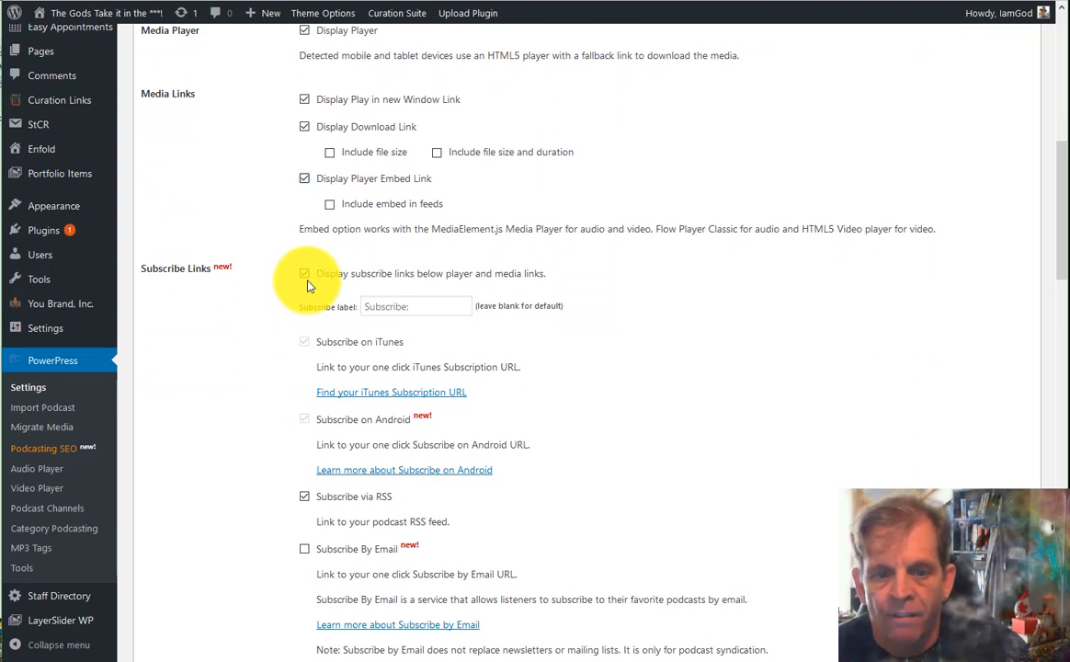
{"action": "left_click", "coordinate": [309, 277]}
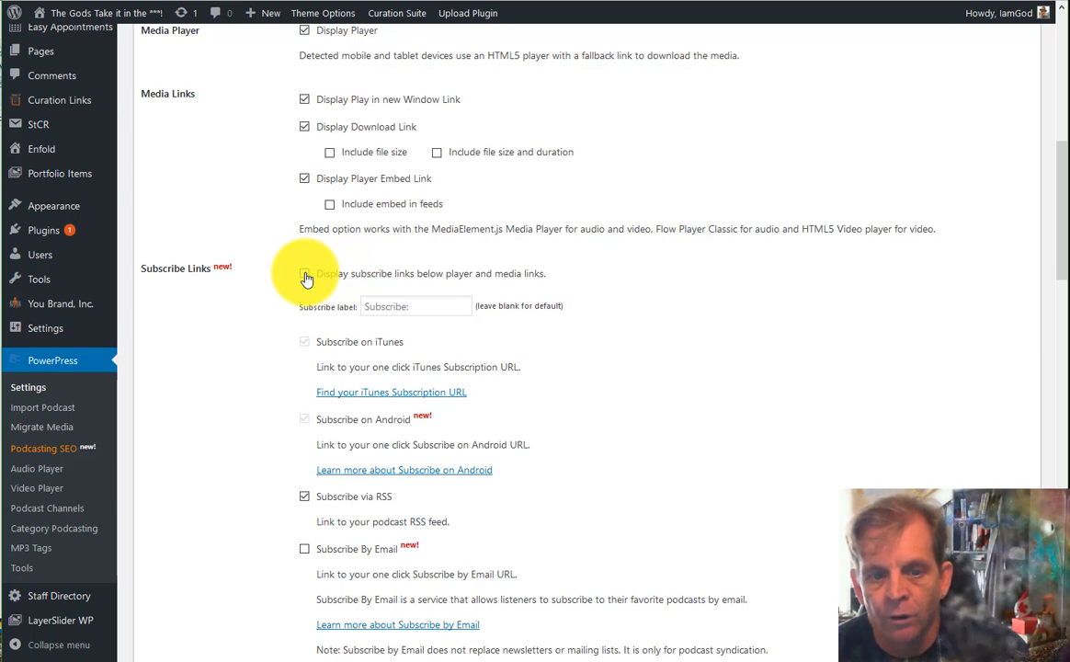
{"action": "left_click", "coordinate": [311, 275]}
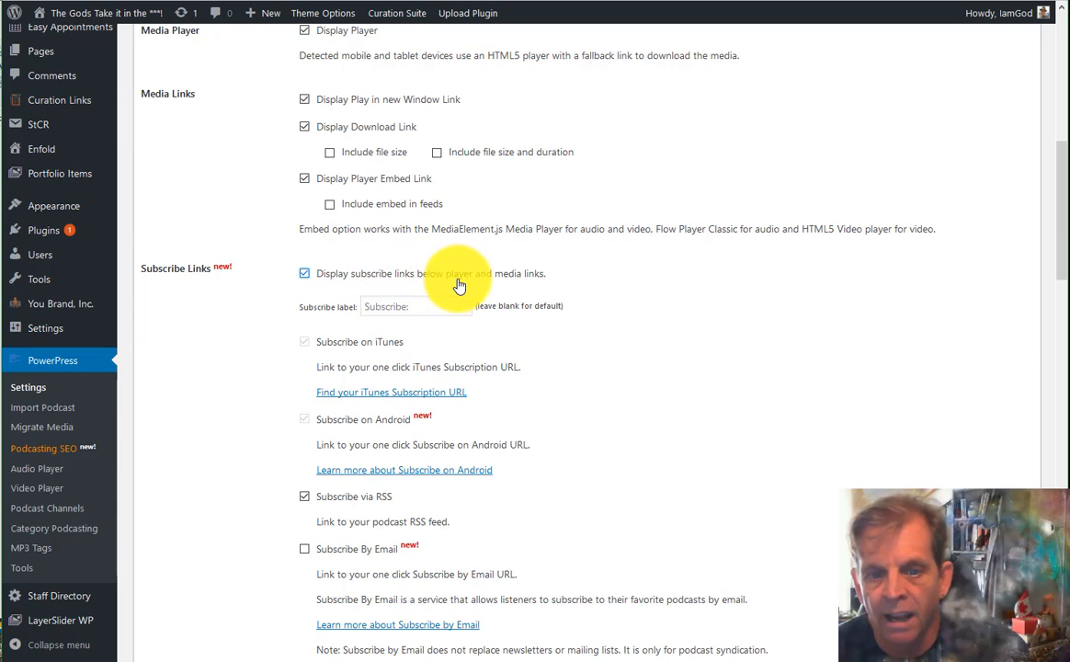
{"action": "left_click", "coordinate": [402, 306]}
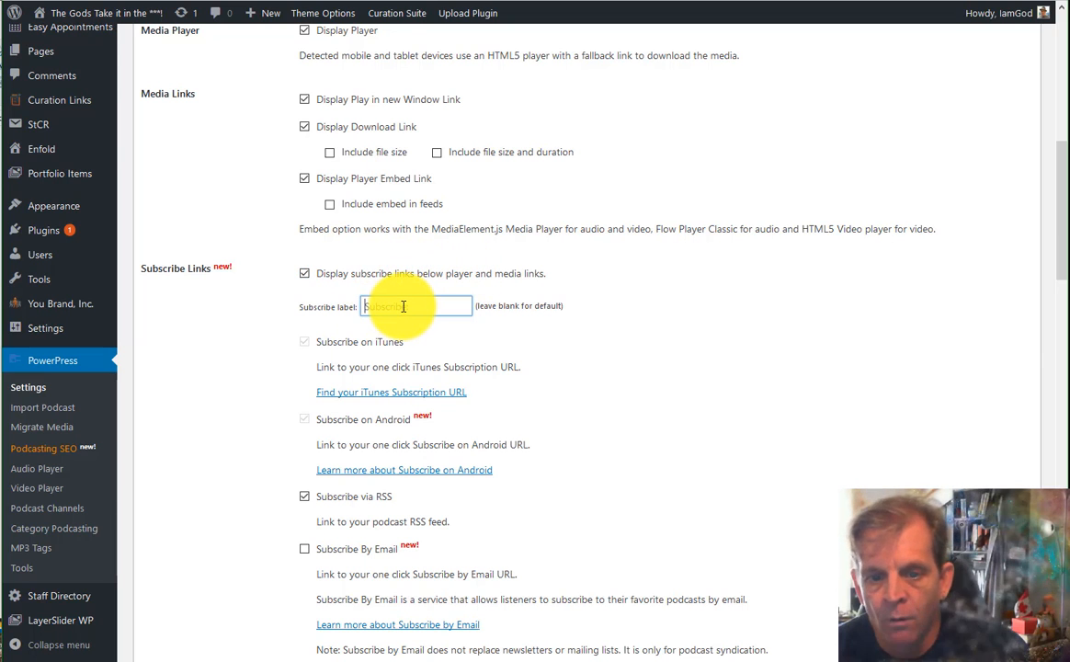
Enable the Subscribe By Email, Google Play, Stitcher and TuneIn options under Subscribe Links.
{"action": "scroll", "coordinate": [402, 306], "scroll_direction": "down", "scroll_amount": 2}
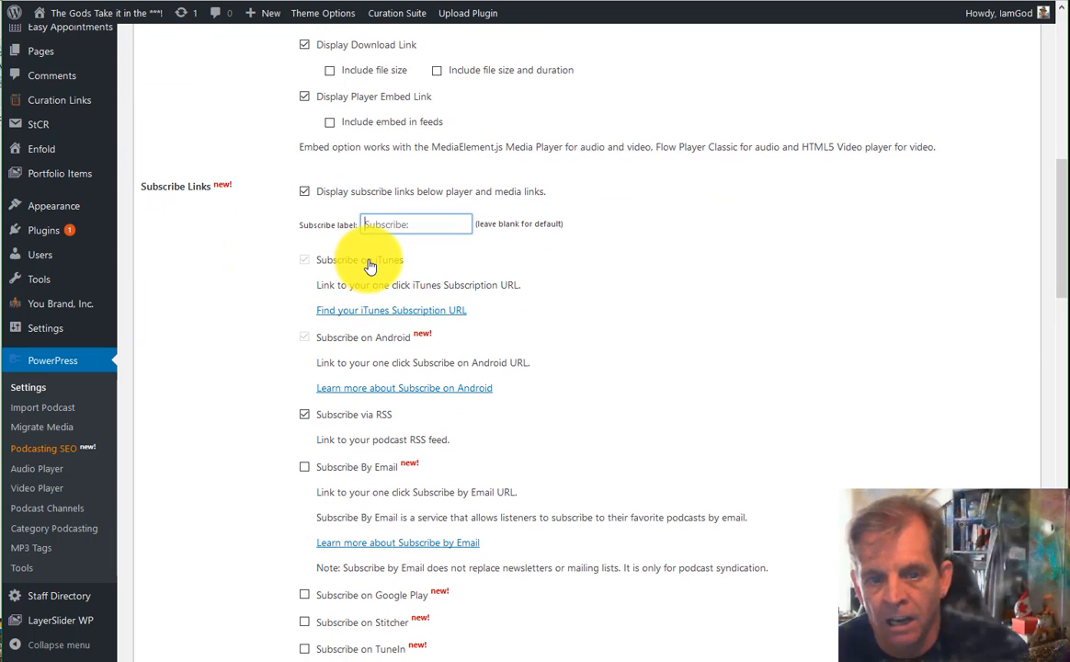
{"action": "scroll", "coordinate": [385, 341], "scroll_direction": "down", "scroll_amount": 1}
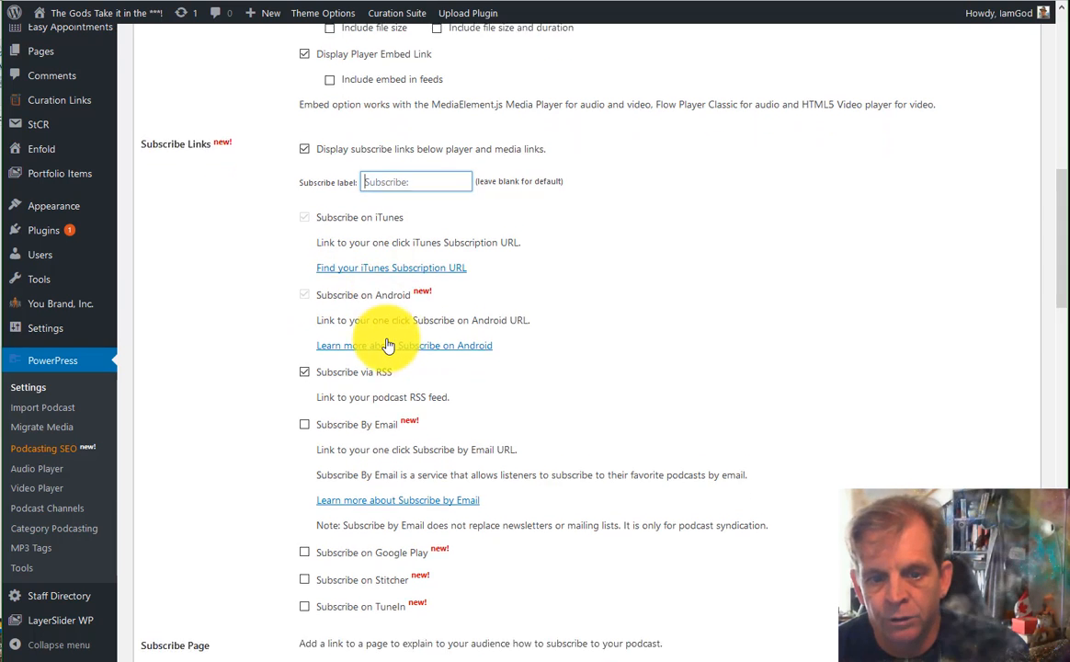
{"action": "scroll", "coordinate": [387, 344], "scroll_direction": "down", "scroll_amount": 1}
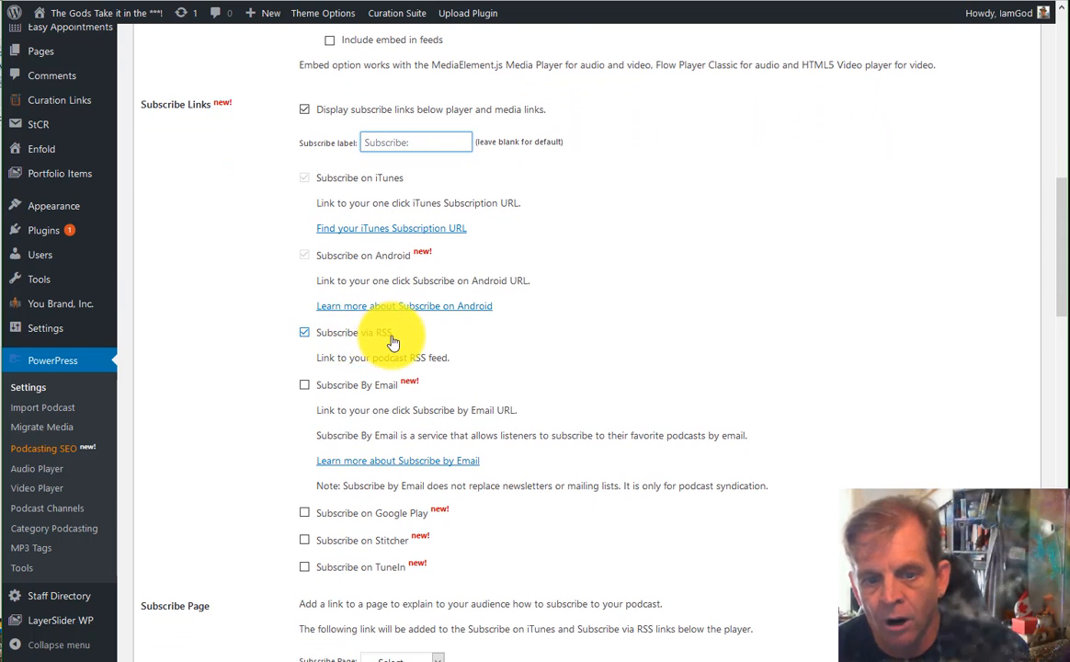
{"action": "left_click", "coordinate": [309, 385]}
{"action": "scroll", "coordinate": [310, 387], "scroll_direction": "down", "scroll_amount": 4}
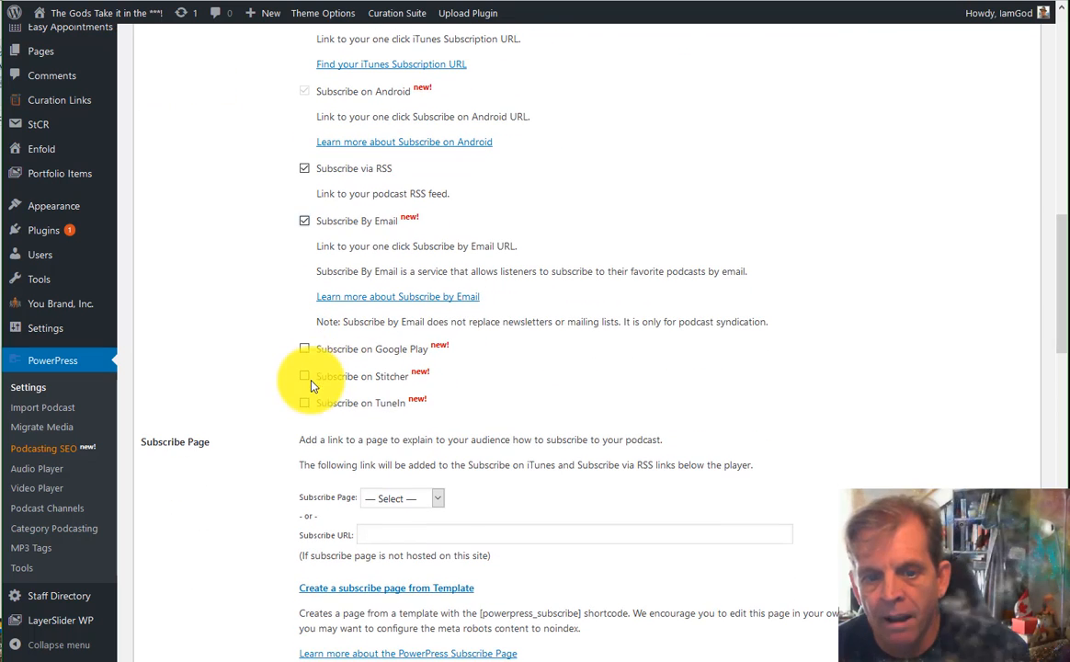
{"action": "left_click", "coordinate": [305, 350]}
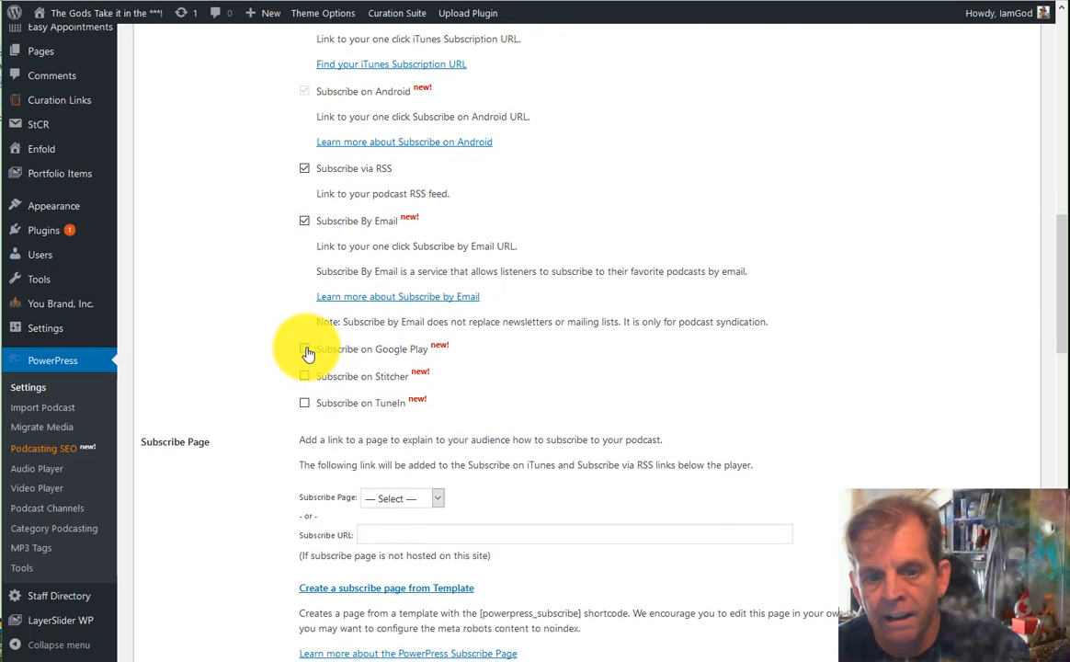
{"action": "left_click", "coordinate": [305, 375]}
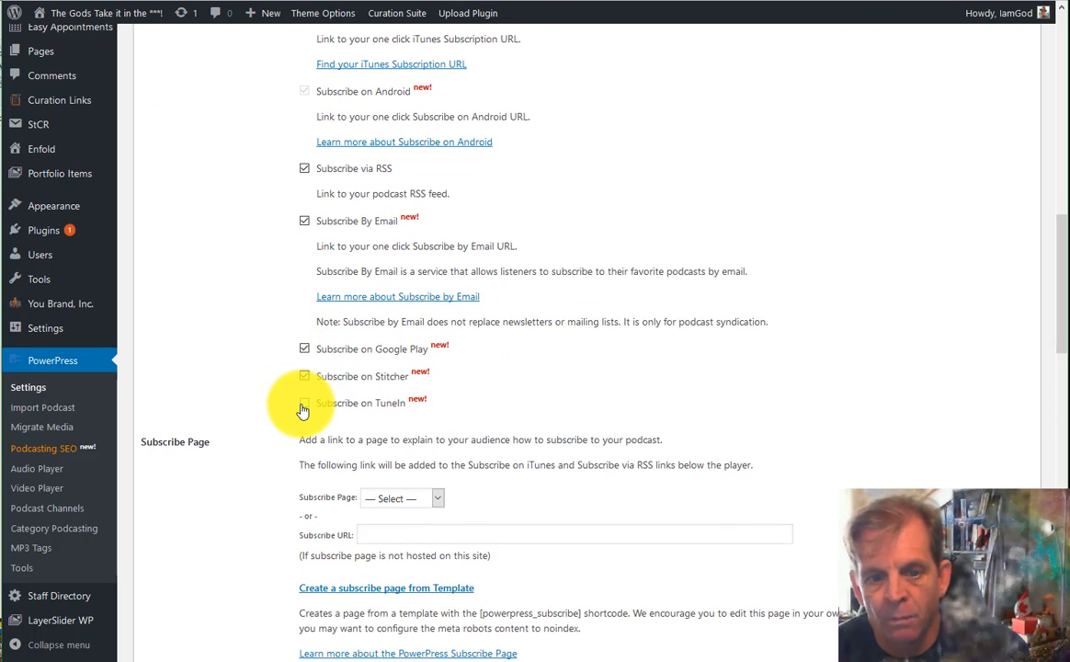
{"action": "left_click", "coordinate": [304, 401]}
Look through the page choices for the Subscribe Page and the alternative Subscribe URL field.
{"action": "scroll", "coordinate": [317, 400], "scroll_direction": "down", "scroll_amount": 4}
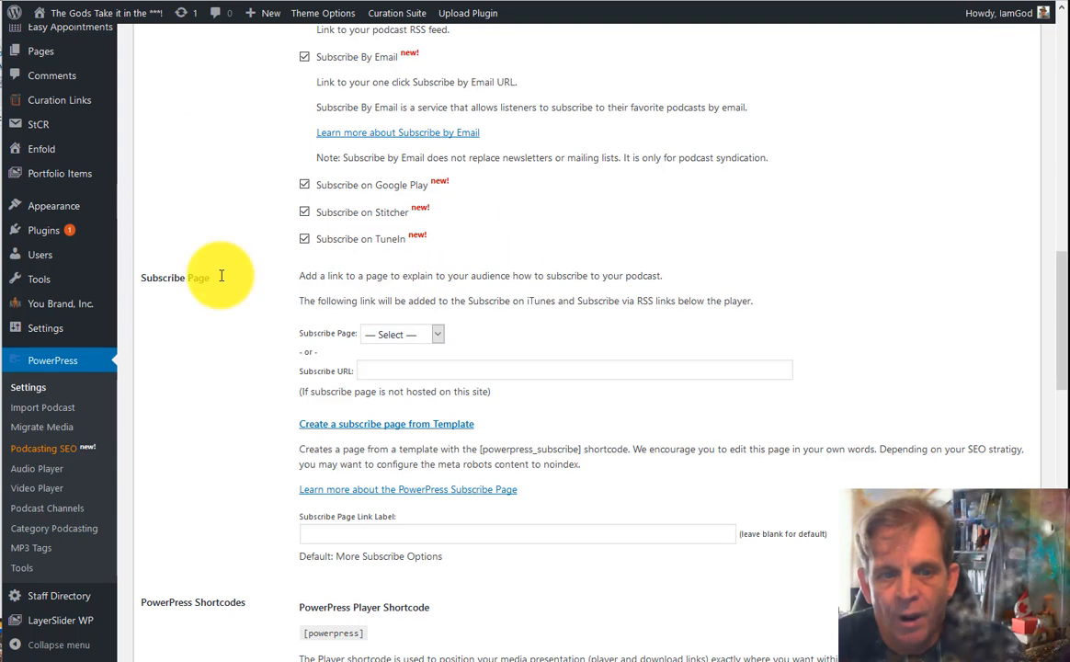
{"action": "left_click", "coordinate": [437, 337]}
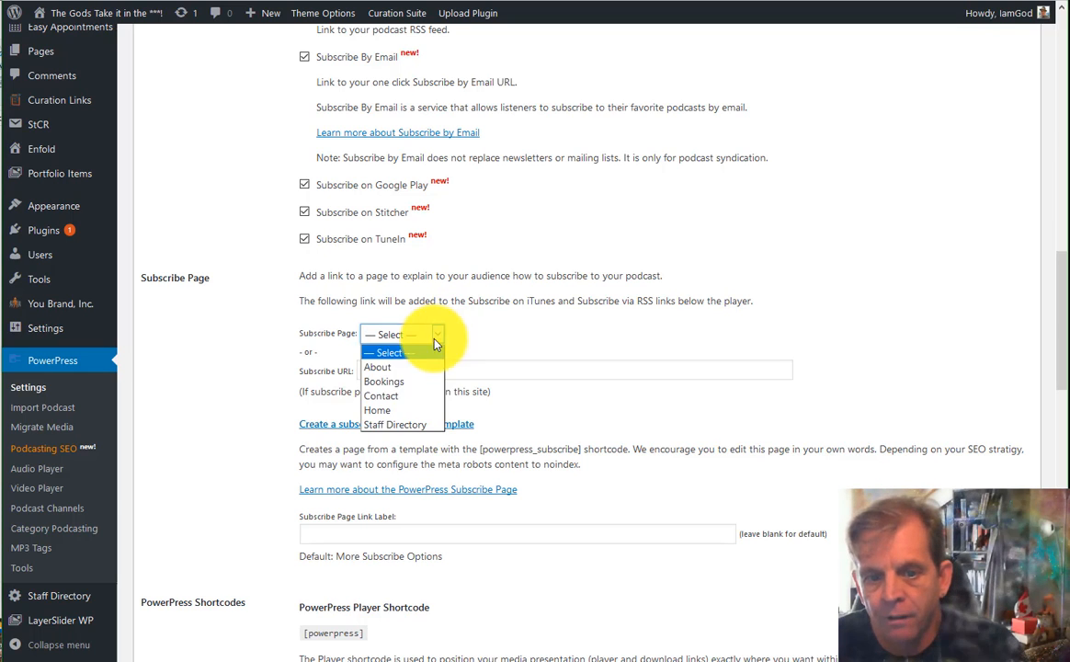
{"action": "left_click", "coordinate": [439, 335]}
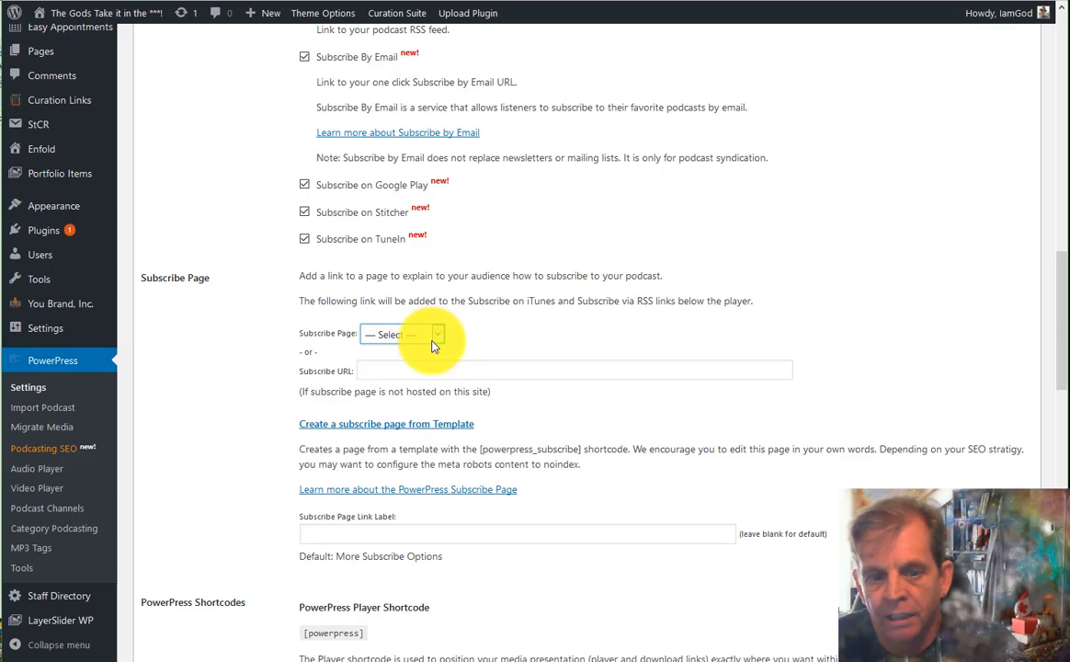
{"action": "left_click", "coordinate": [396, 373]}
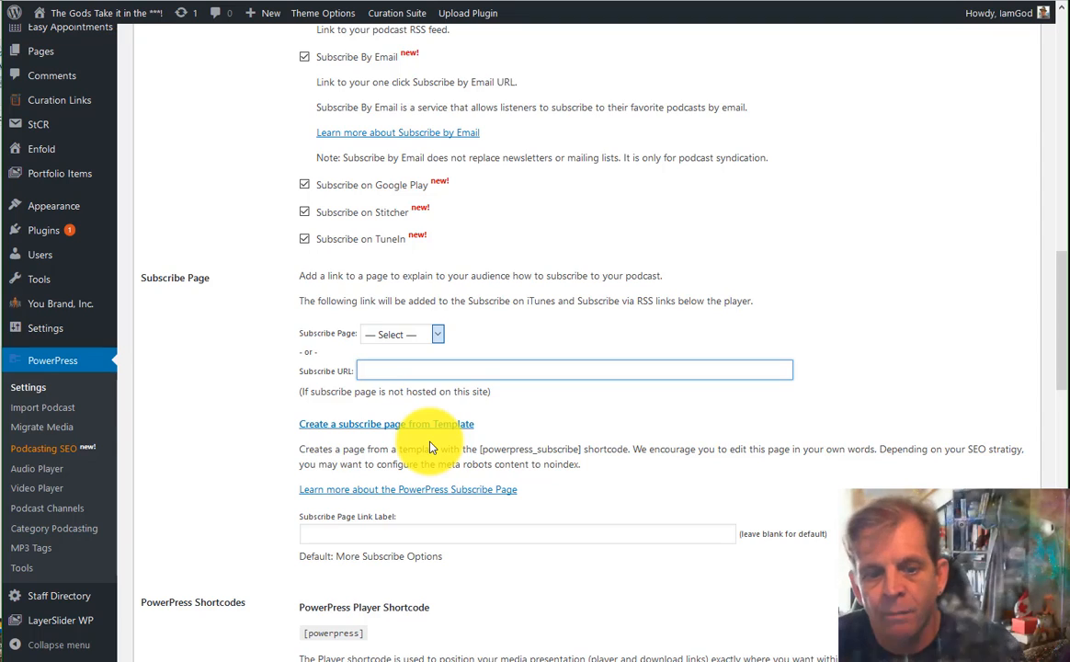
Highlight the [powerpress] player shortcode and enable the PowerPress Playlist Player in the PowerPress Shortcodes section.
{"action": "scroll", "coordinate": [432, 448], "scroll_direction": "down", "scroll_amount": 3}
{"action": "scroll", "coordinate": [426, 382], "scroll_direction": "down", "scroll_amount": 2}
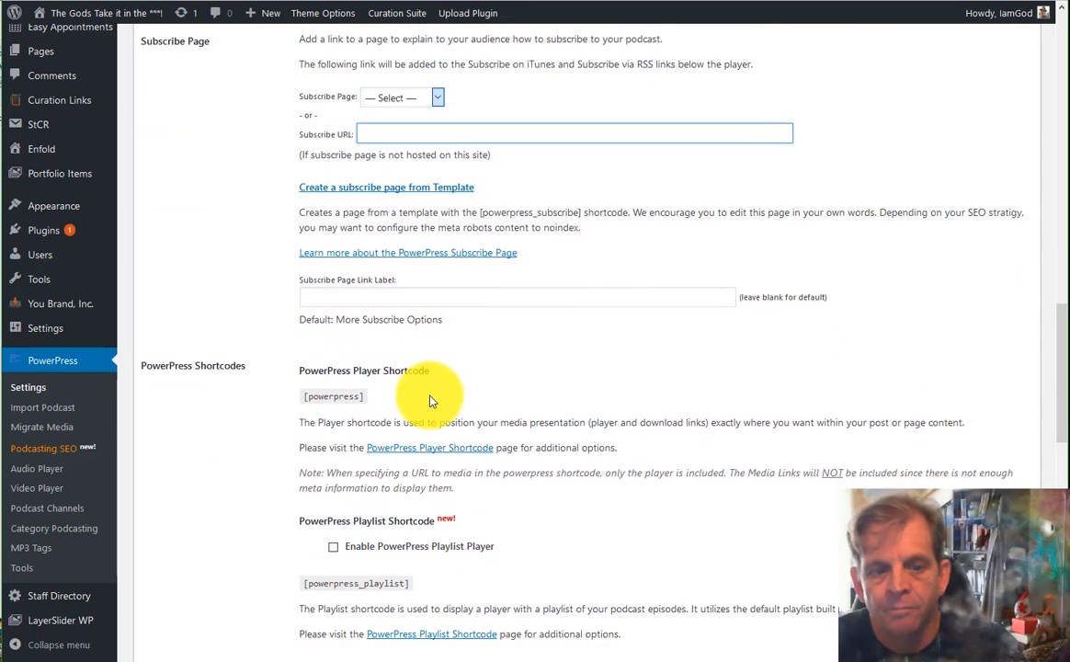
{"action": "scroll", "coordinate": [378, 329], "scroll_direction": "down", "scroll_amount": 2}
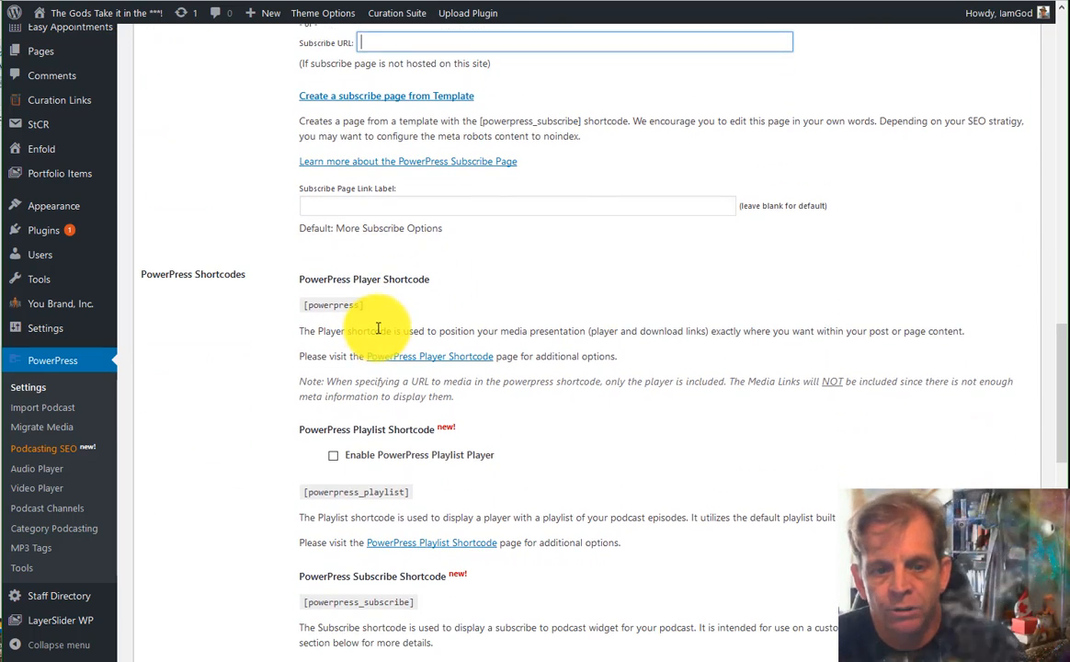
{"action": "scroll", "coordinate": [363, 308], "scroll_direction": "down", "scroll_amount": 2}
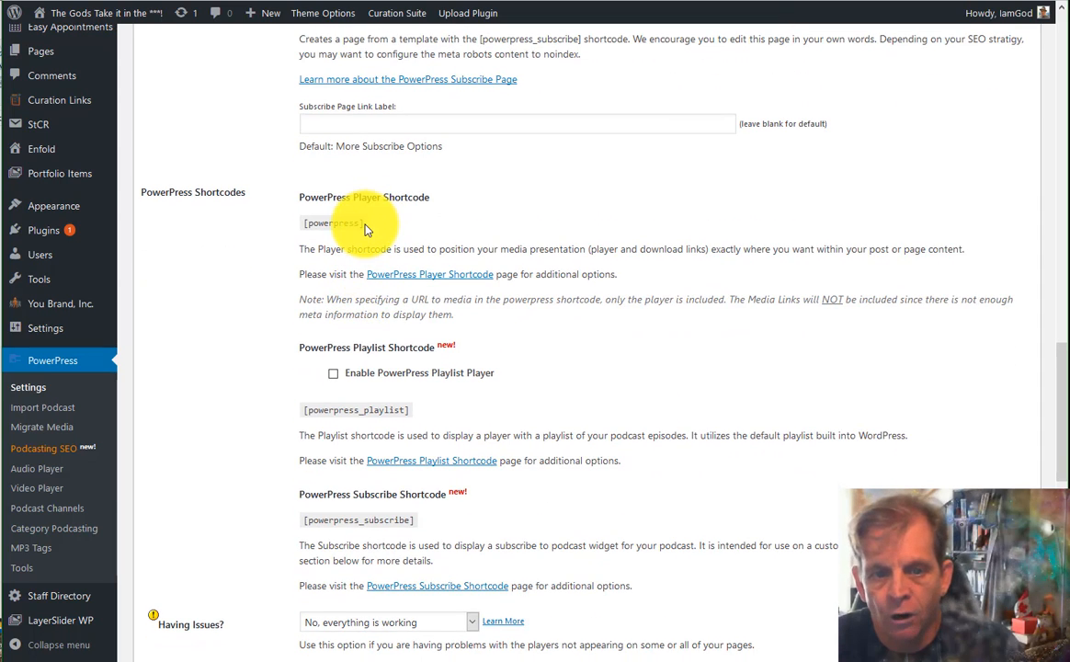
{"action": "left_click_drag", "start_coordinate": [365, 226], "coordinate": [305, 224]}
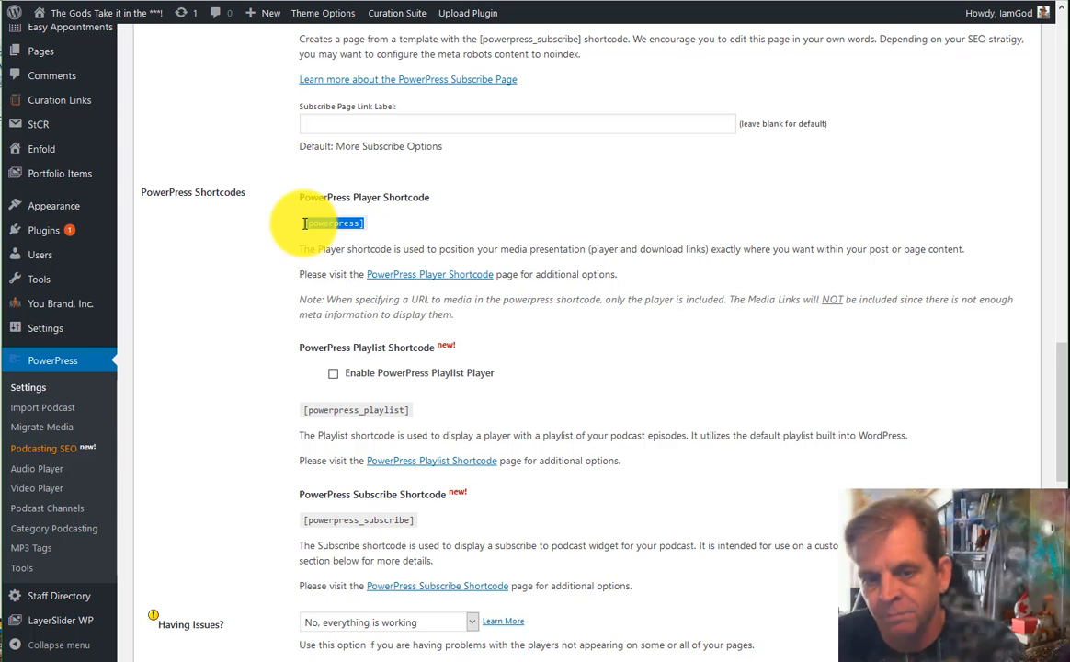
{"action": "scroll", "coordinate": [377, 268], "scroll_direction": "down", "scroll_amount": 1}
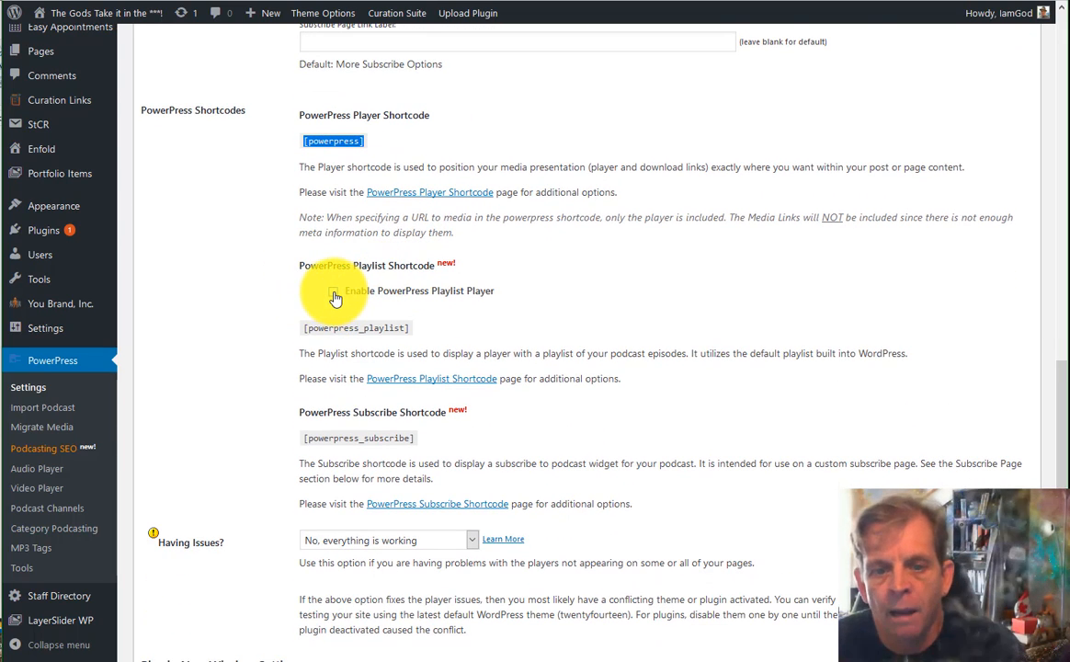
{"action": "left_click", "coordinate": [330, 294]}
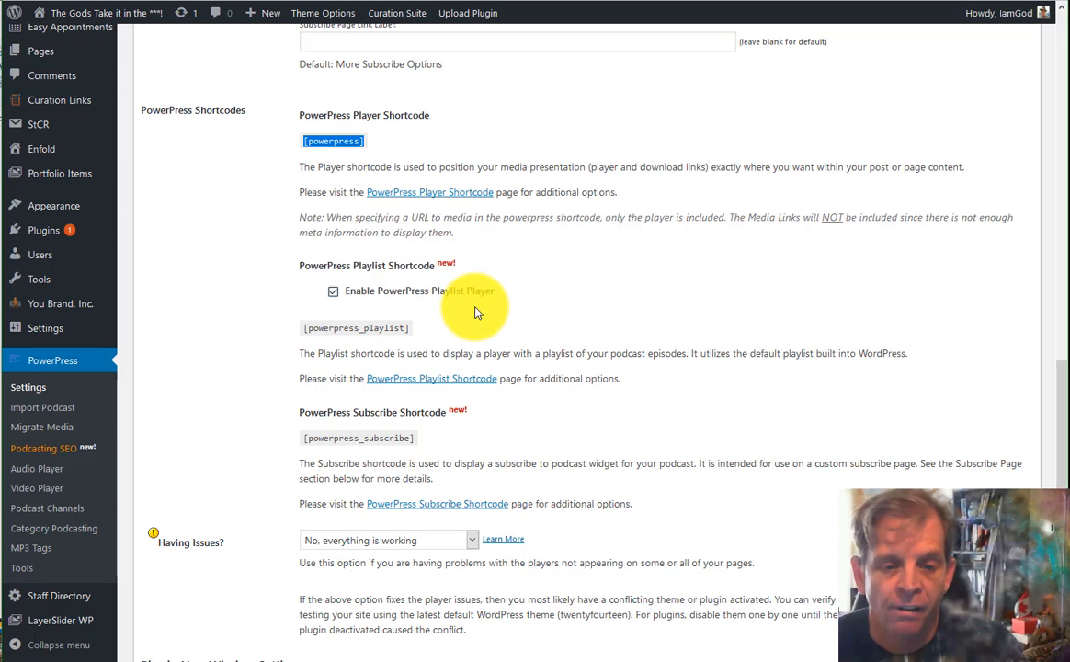
Open the PowerPress Playlist Shortcode documentation in a separate browser tab and look through its attributes and example shortcodes.
{"action": "scroll", "coordinate": [442, 279], "scroll_direction": "down", "scroll_amount": 1}
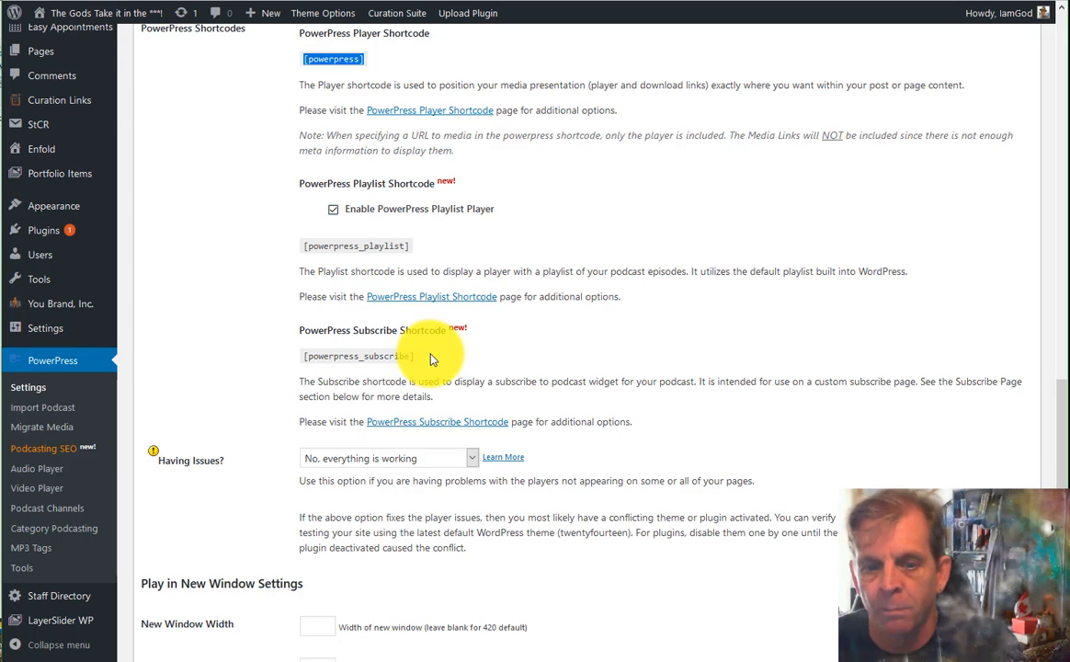
{"action": "right_click", "coordinate": [421, 299]}
{"action": "left_click", "coordinate": [488, 306]}
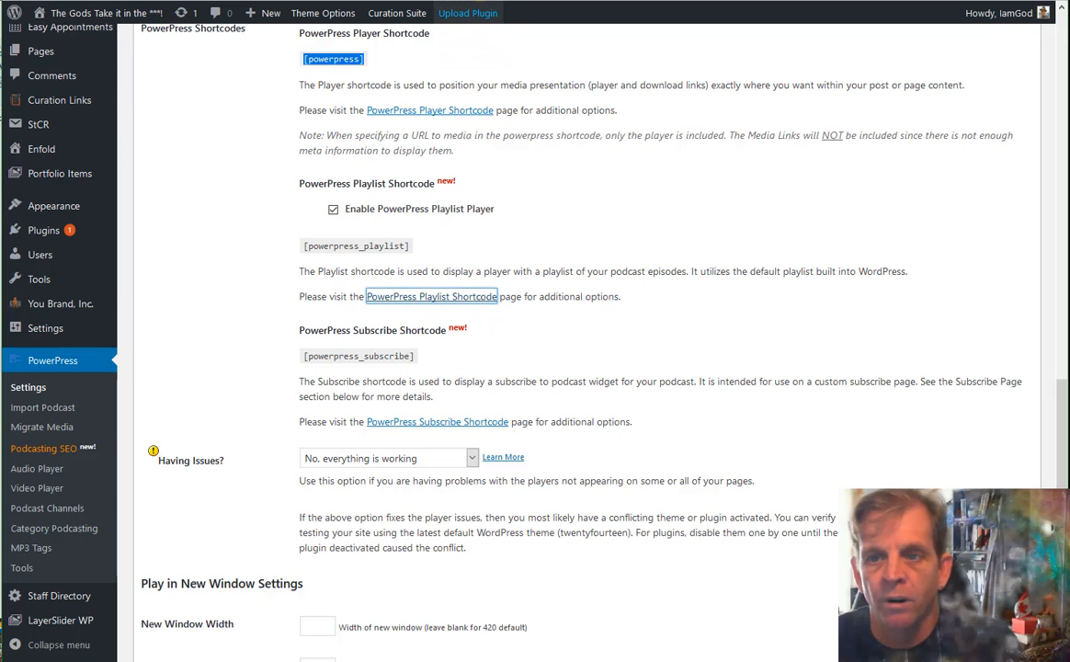
{"action": "key", "text": "ctrl+Tab"}
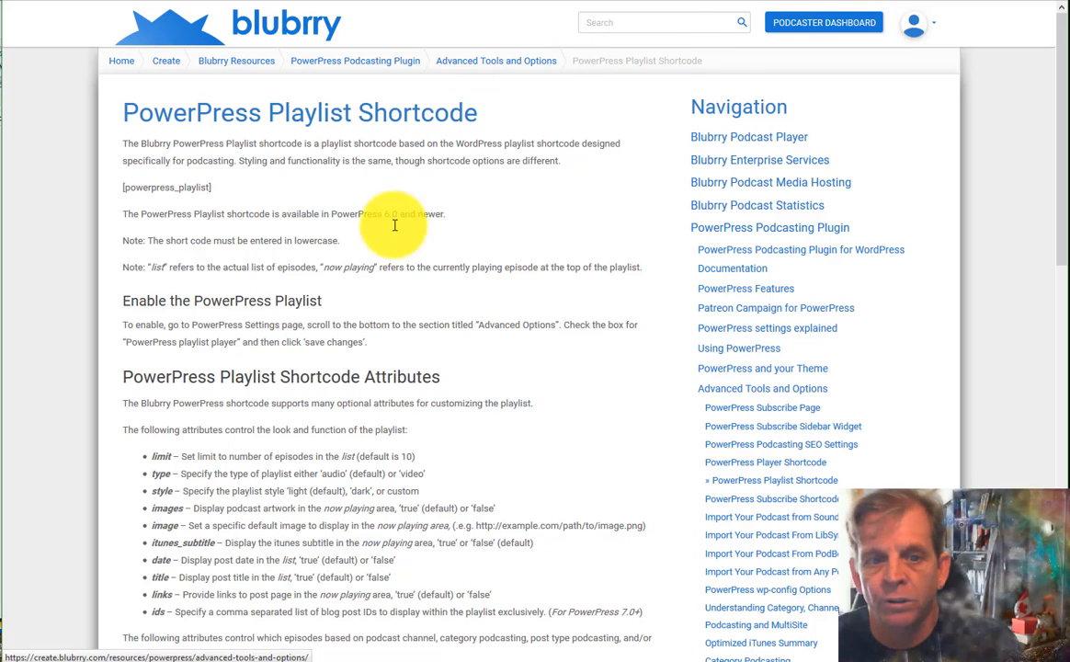
{"action": "scroll", "coordinate": [376, 248], "scroll_direction": "down", "scroll_amount": 3}
{"action": "scroll", "coordinate": [317, 247], "scroll_direction": "down", "scroll_amount": 6}
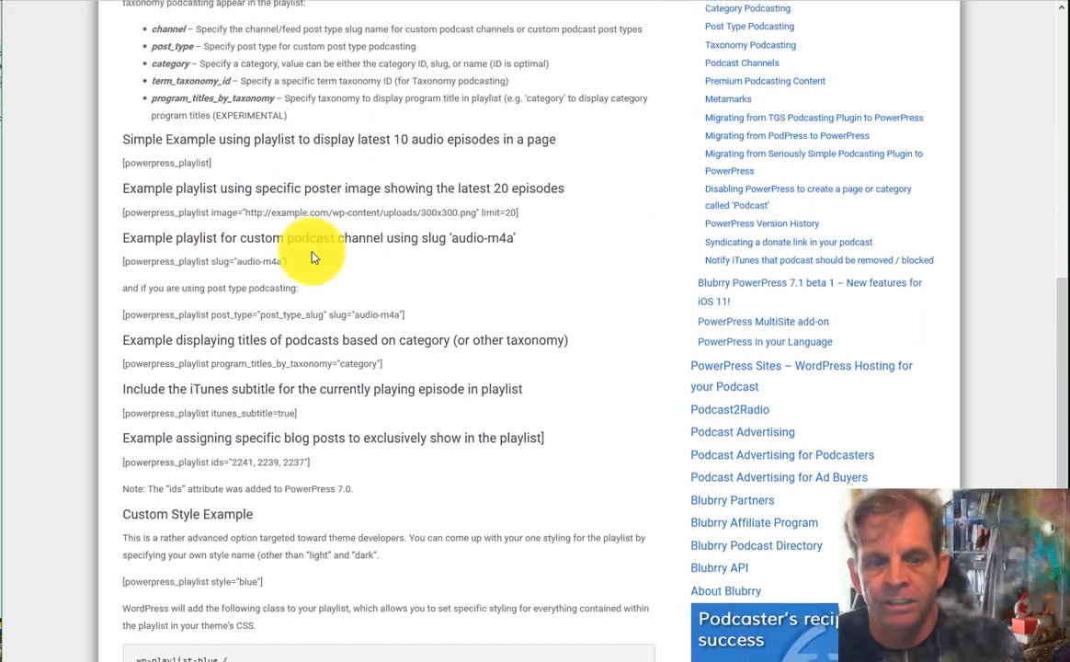
{"action": "scroll", "coordinate": [411, 221], "scroll_direction": "up", "scroll_amount": 3}
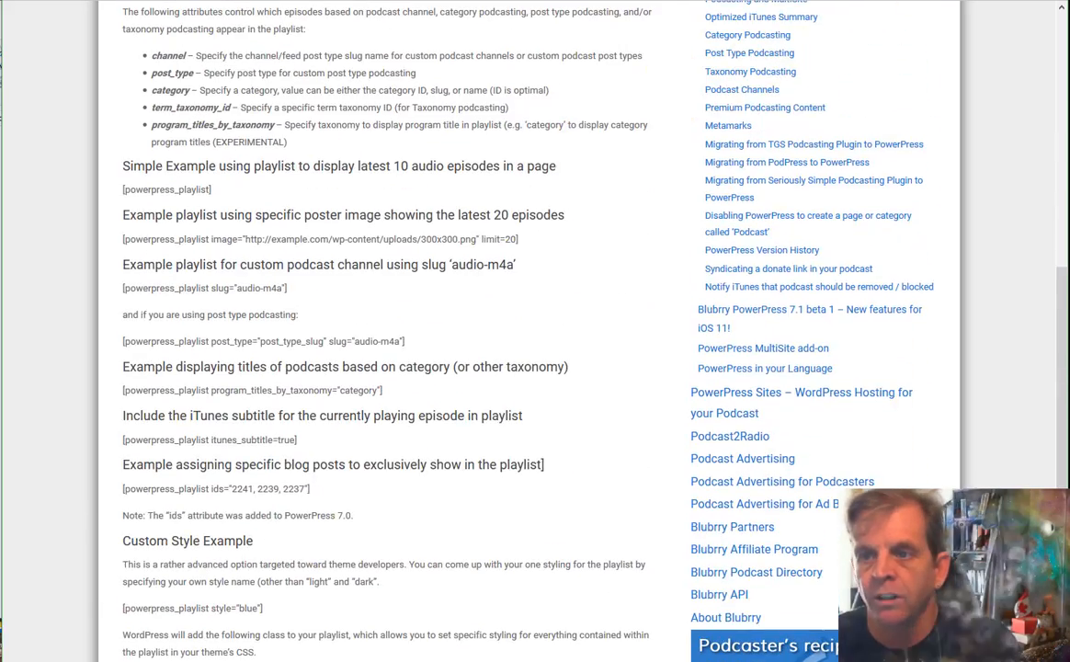
Return to the PowerPress settings and check the Having Issues option below the shortcodes.
{"action": "key", "text": "ctrl+shift+Tab"}
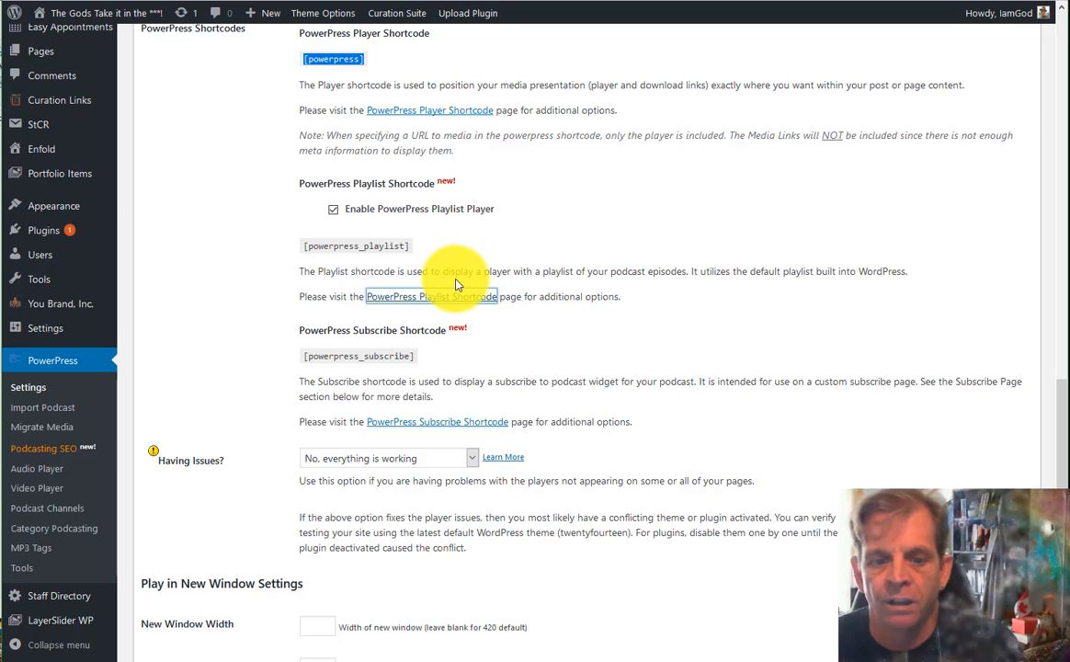
{"action": "scroll", "coordinate": [460, 303], "scroll_direction": "down", "scroll_amount": 1}
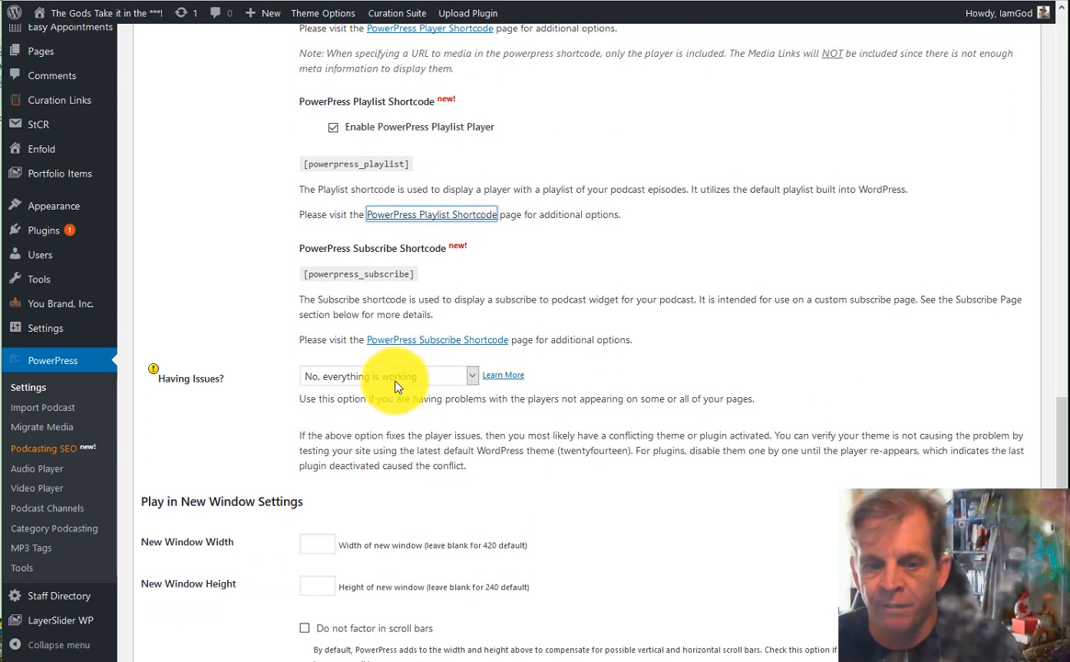
{"action": "left_click", "coordinate": [397, 379]}
{"action": "left_click", "coordinate": [405, 379]}
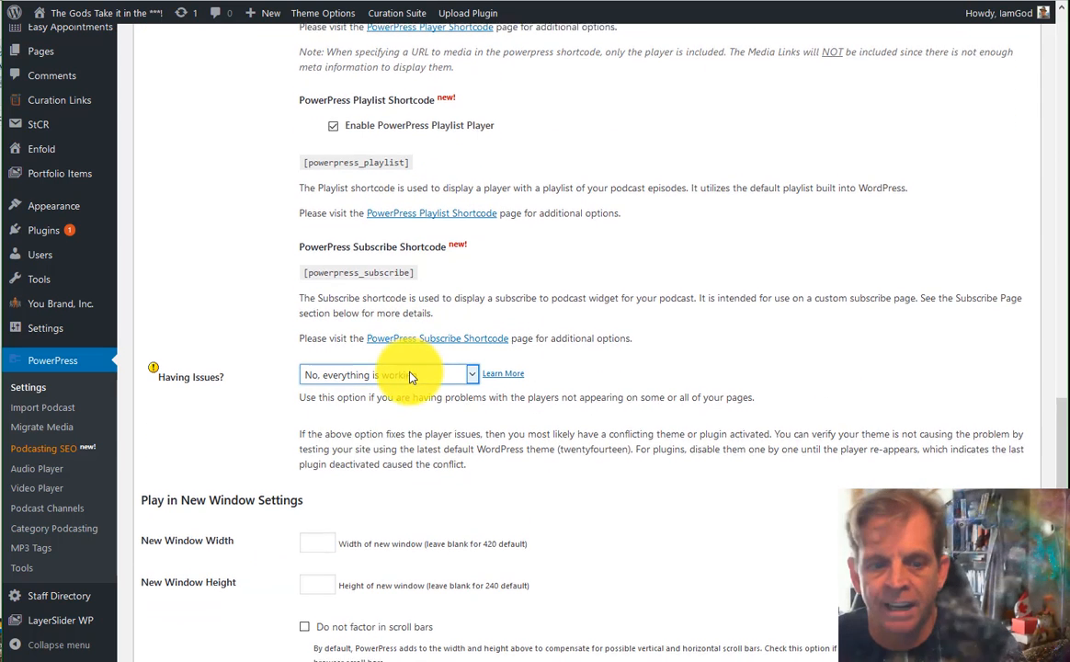
Leave the new window width and height blank under Play in New Window Settings and save the Website settings.
{"action": "scroll", "coordinate": [410, 379], "scroll_direction": "down", "scroll_amount": 2}
{"action": "scroll", "coordinate": [410, 379], "scroll_direction": "down", "scroll_amount": 1}
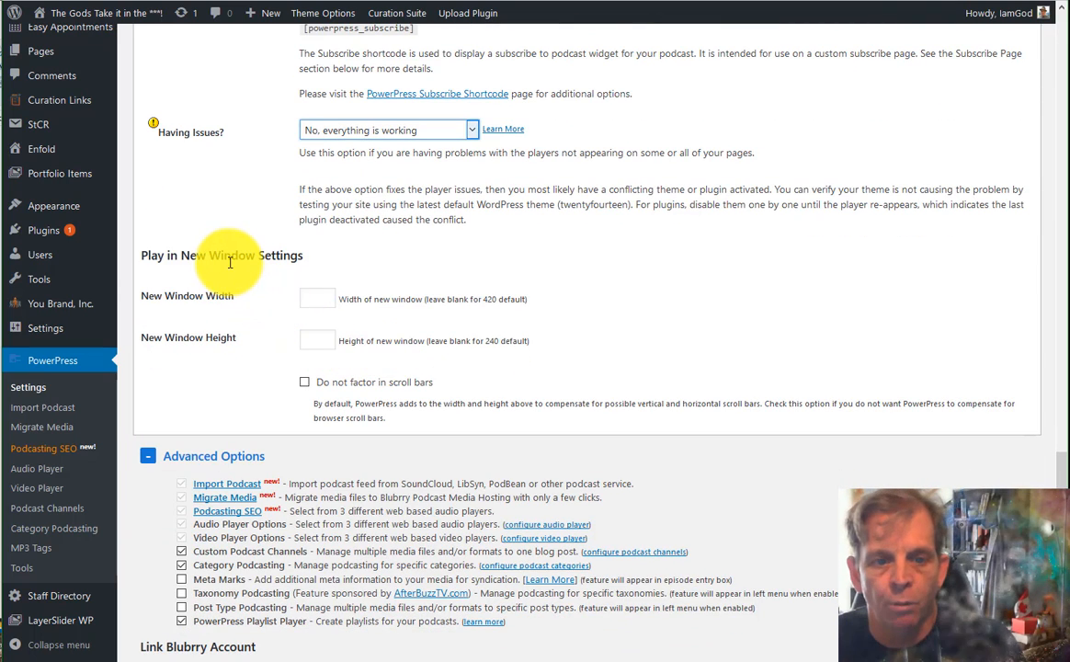
{"action": "left_click", "coordinate": [316, 301]}
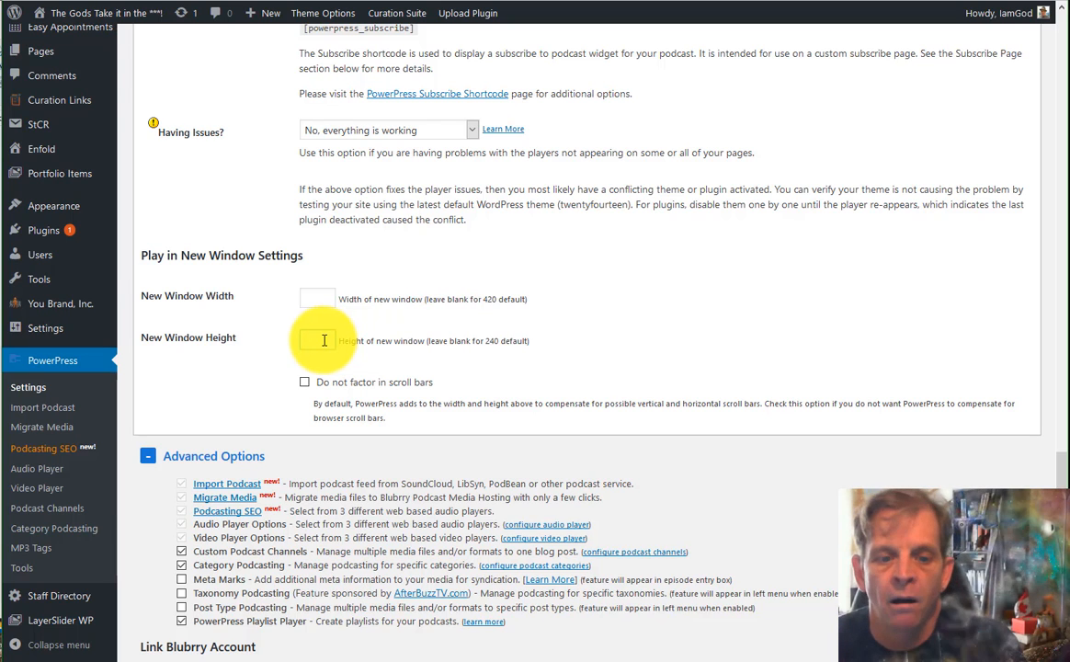
{"action": "scroll", "coordinate": [292, 349], "scroll_direction": "down", "scroll_amount": 3}
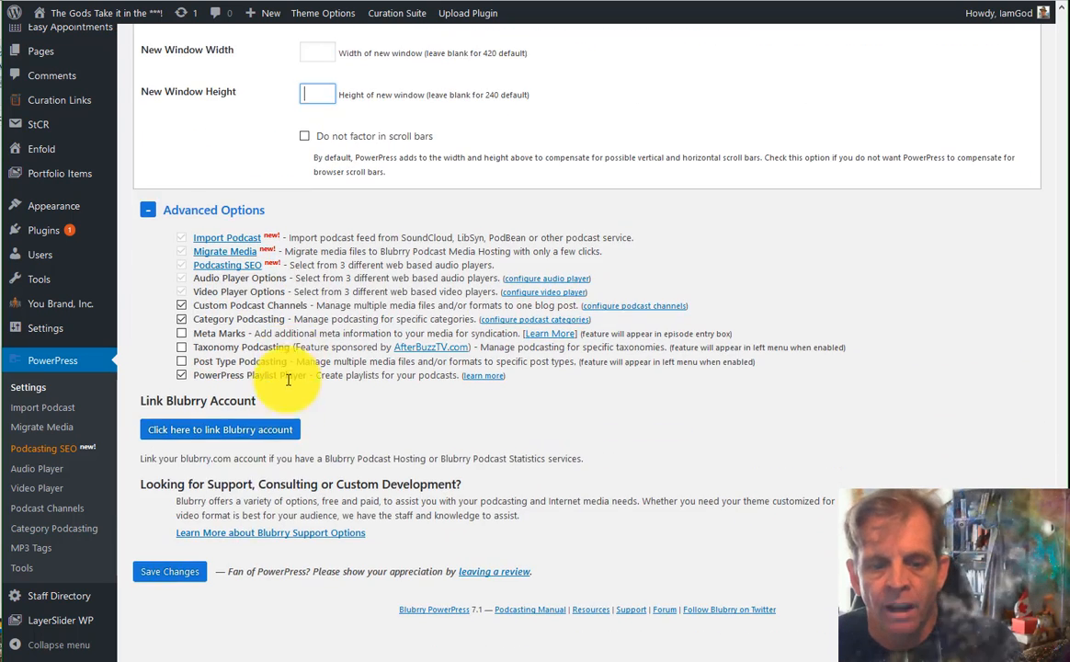
{"action": "left_click", "coordinate": [168, 571]}
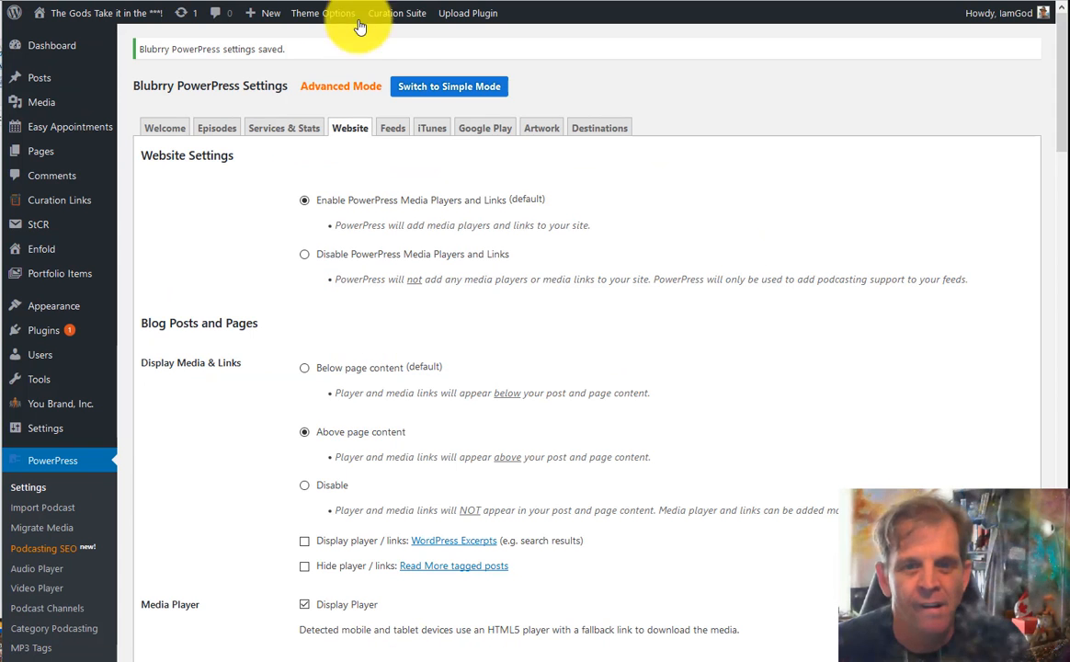
Open the Feeds settings and review the Enhance Feeds, Podcast Feeds, Feed Discovery and RSS2 Image options.
{"action": "left_click", "coordinate": [395, 135]}
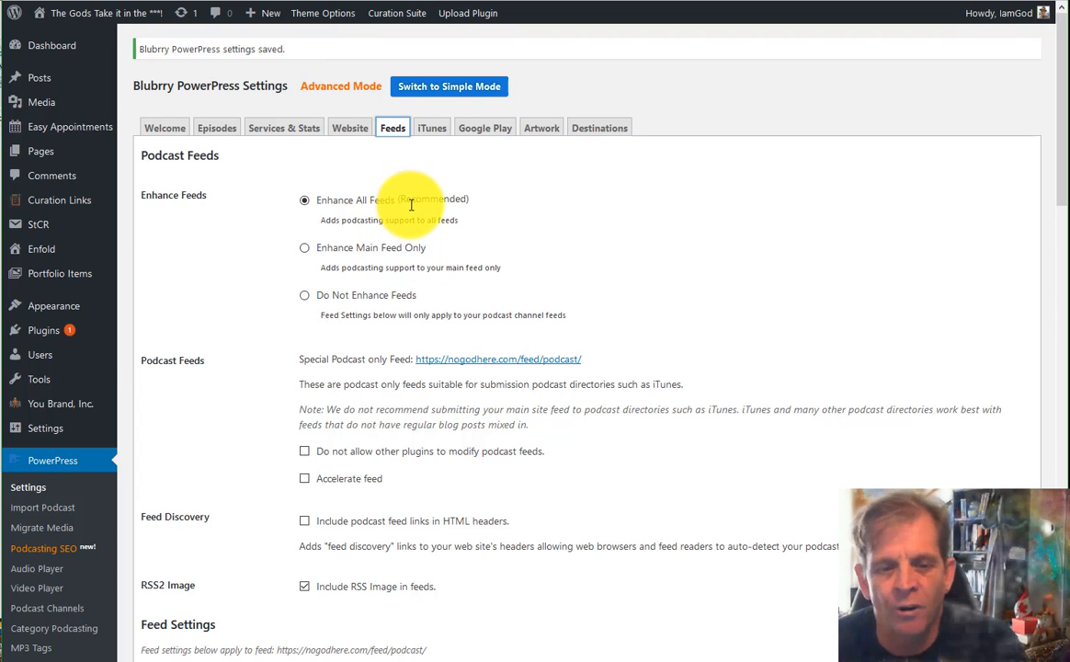
{"action": "scroll", "coordinate": [411, 204], "scroll_direction": "down", "scroll_amount": 1}
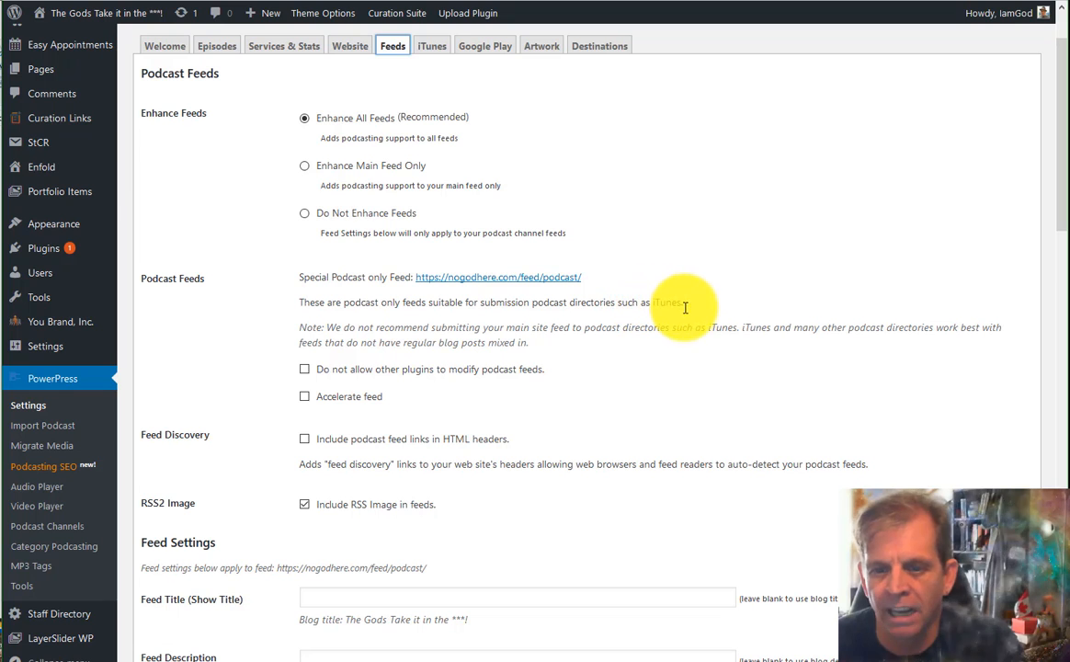
{"action": "scroll", "coordinate": [453, 308], "scroll_direction": "down", "scroll_amount": 1}
{"action": "scroll", "coordinate": [454, 308], "scroll_direction": "down", "scroll_amount": 1}
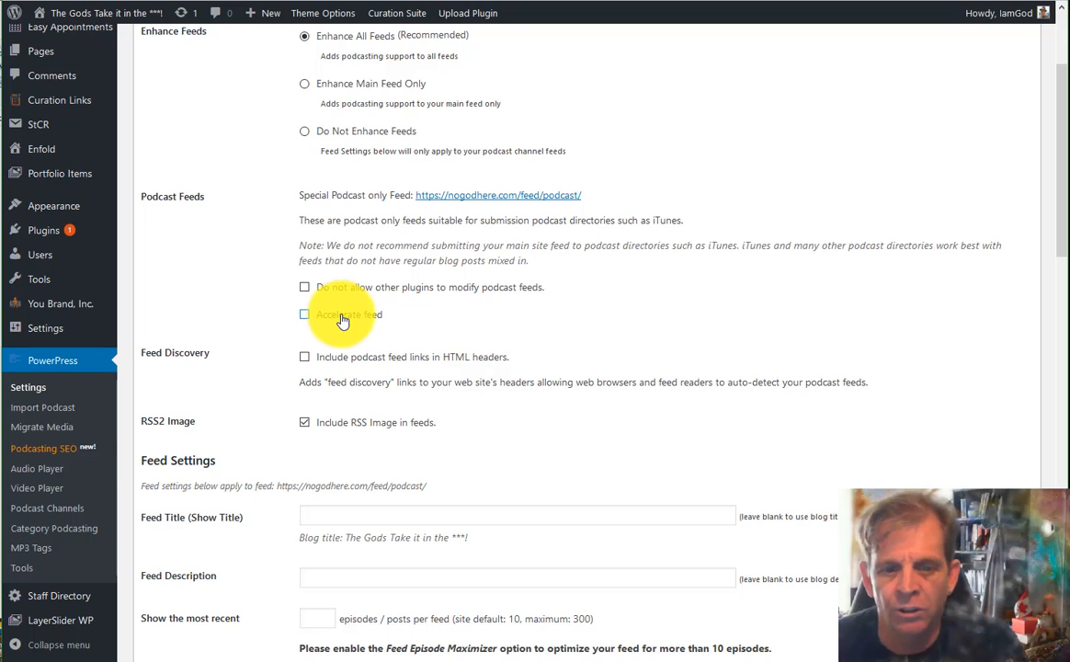
{"action": "scroll", "coordinate": [404, 318], "scroll_direction": "down", "scroll_amount": 1}
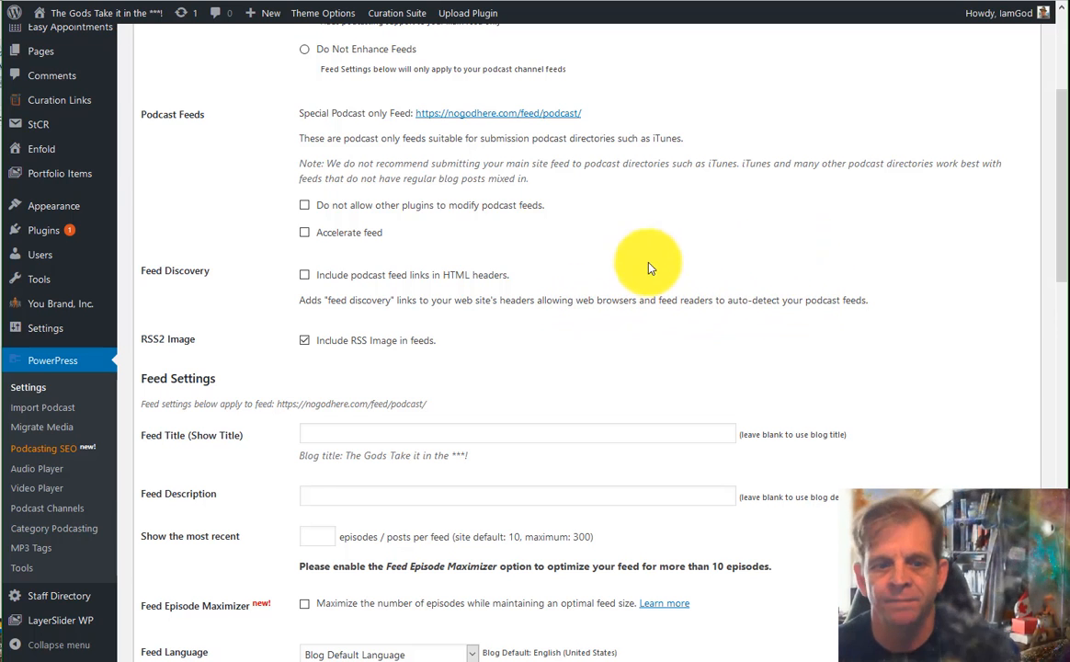
{"action": "scroll", "coordinate": [607, 272], "scroll_direction": "down", "scroll_amount": 3}
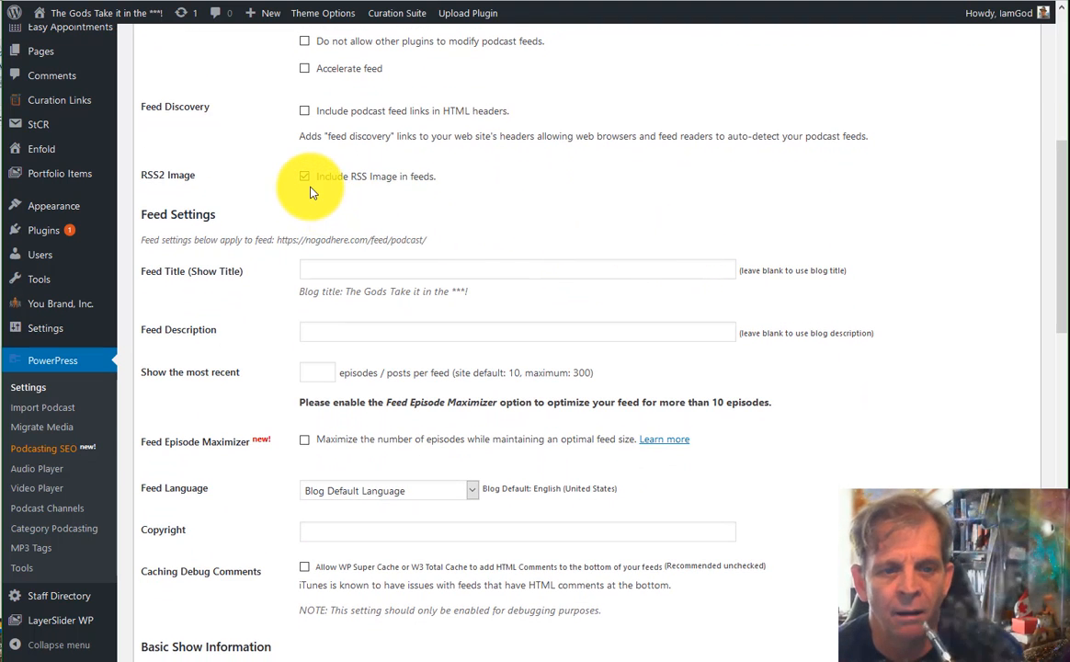
Look through the Feed Language choices and review the copyright, caching debug comments, Basic Show Information and donate link settings.
{"action": "scroll", "coordinate": [285, 191], "scroll_direction": "down", "scroll_amount": 1}
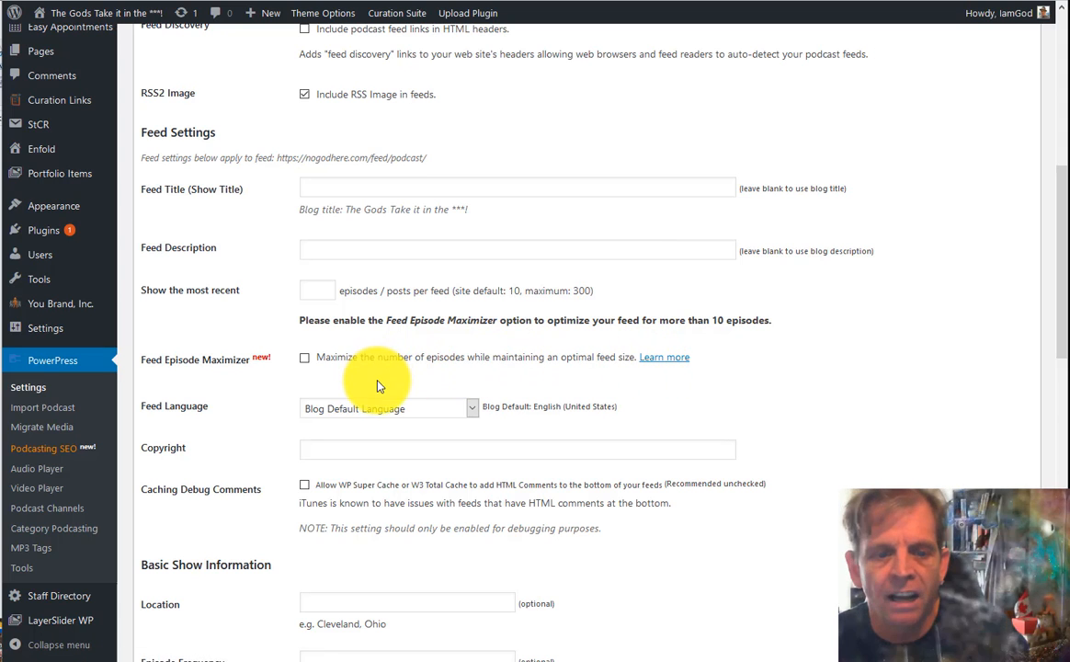
{"action": "scroll", "coordinate": [343, 346], "scroll_direction": "down", "scroll_amount": 1}
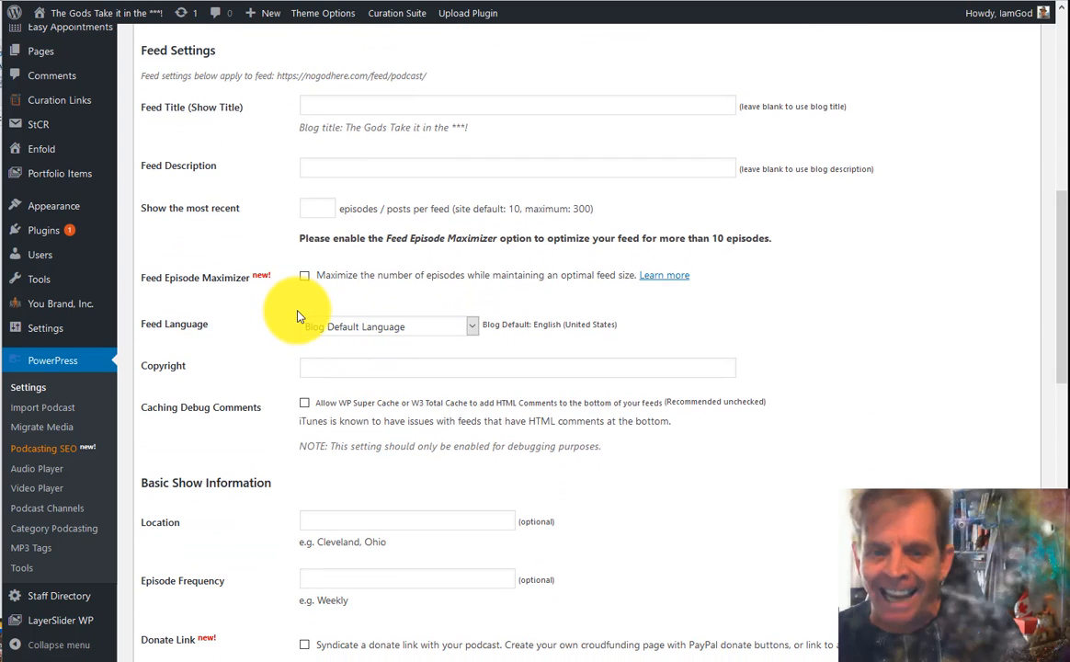
{"action": "left_click", "coordinate": [364, 330]}
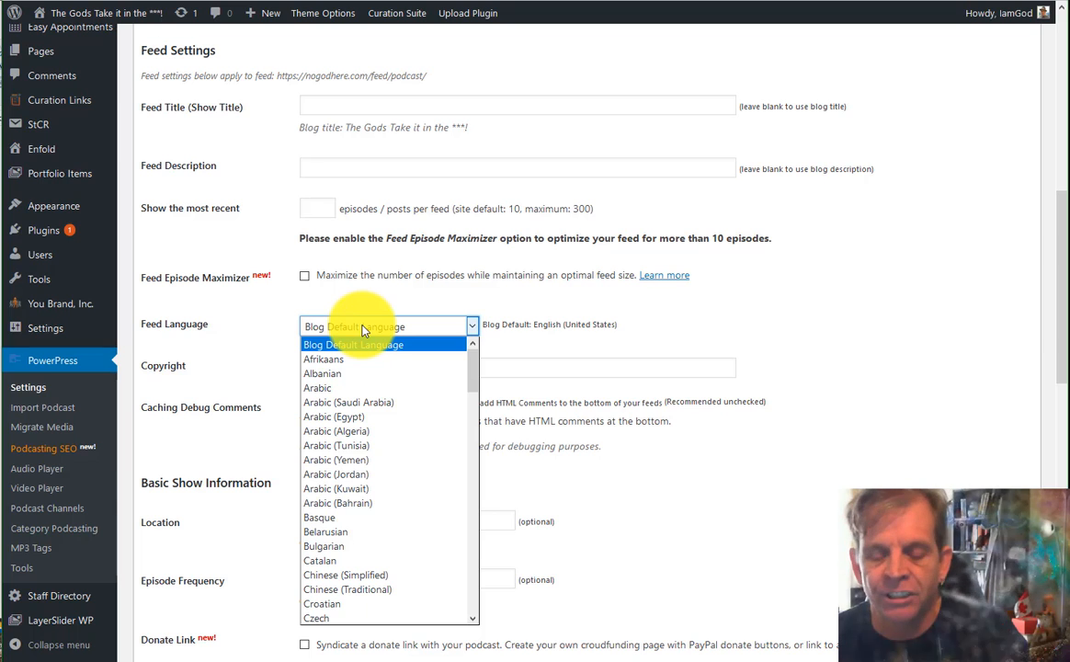
{"action": "left_click", "coordinate": [364, 330]}
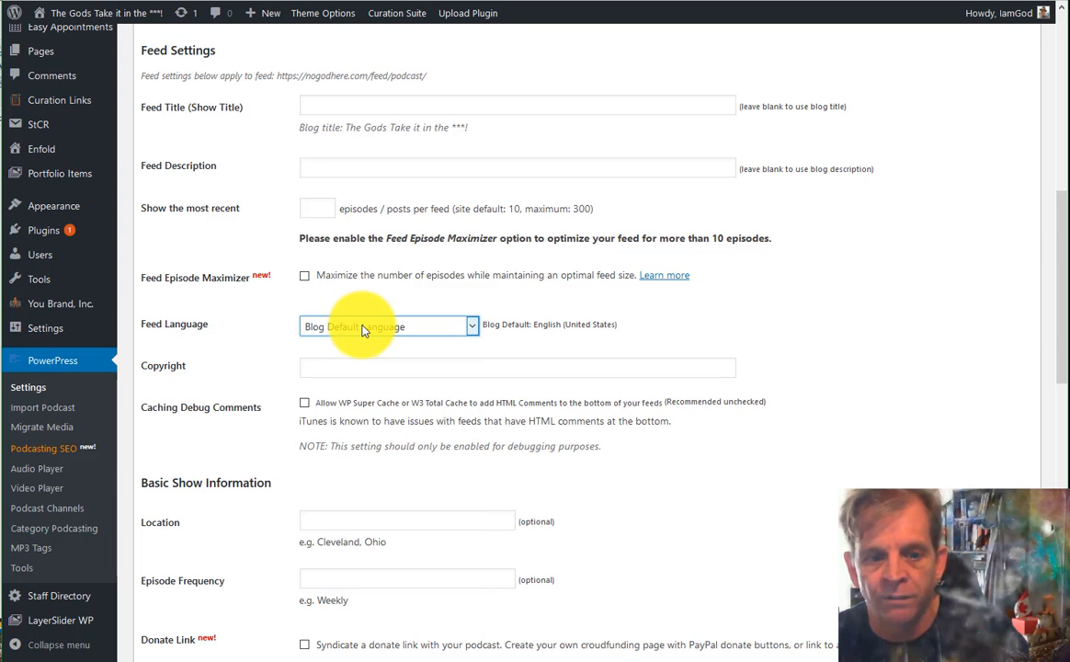
{"action": "scroll", "coordinate": [358, 230], "scroll_direction": "down", "scroll_amount": 2}
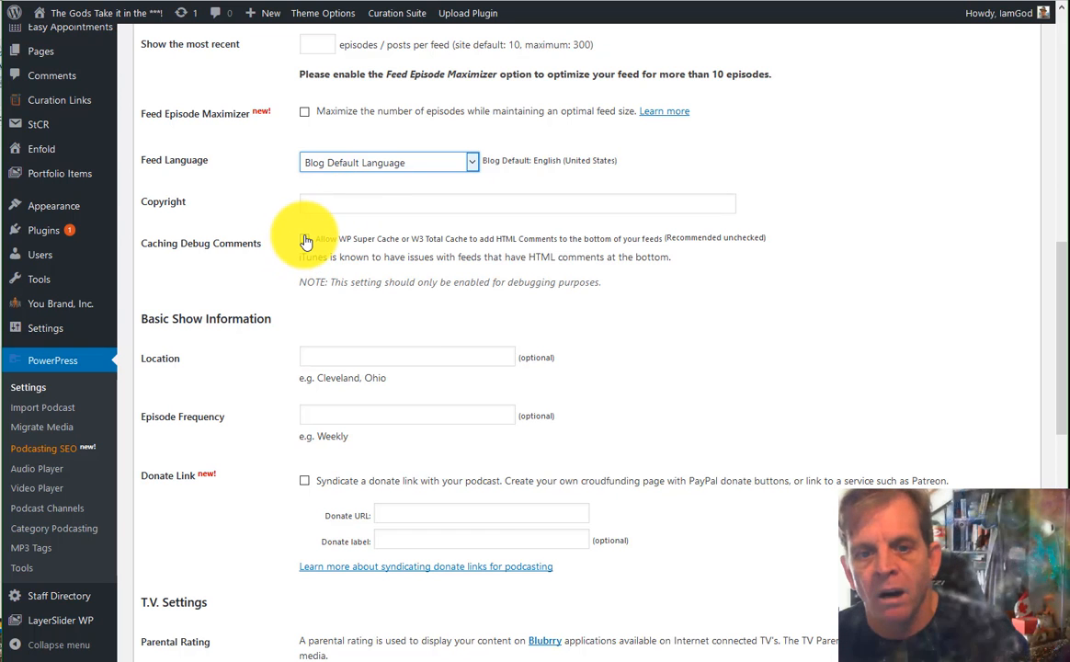
{"action": "scroll", "coordinate": [303, 239], "scroll_direction": "down", "scroll_amount": 2}
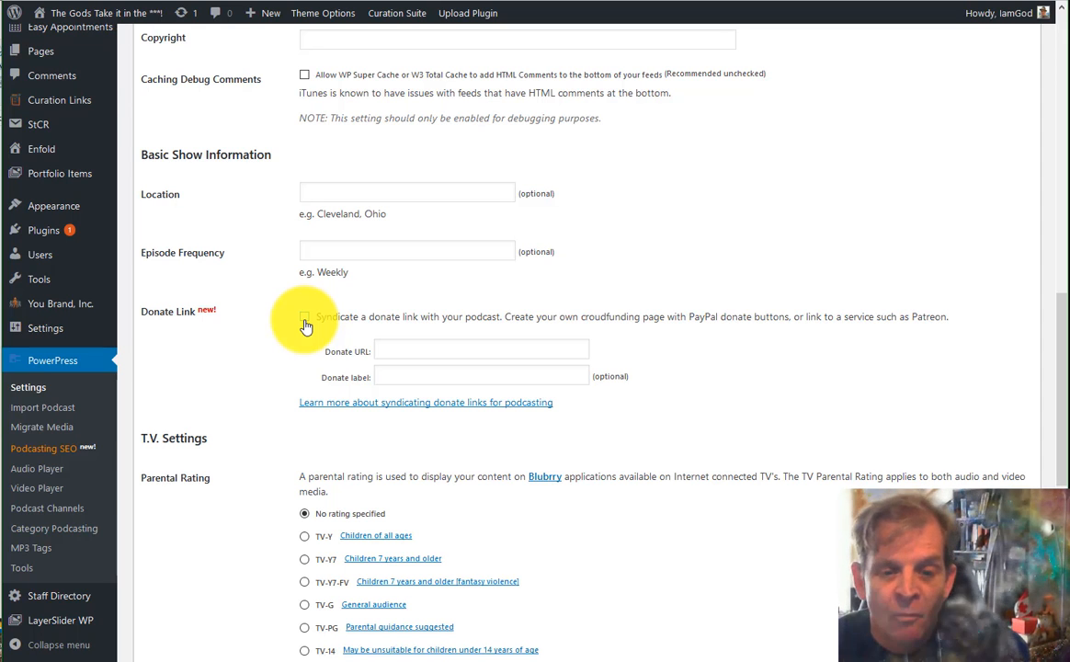
Set the T.V. parental rating to TV-G (General audience) and save the Feeds settings.
{"action": "scroll", "coordinate": [306, 318], "scroll_direction": "down", "scroll_amount": 3}
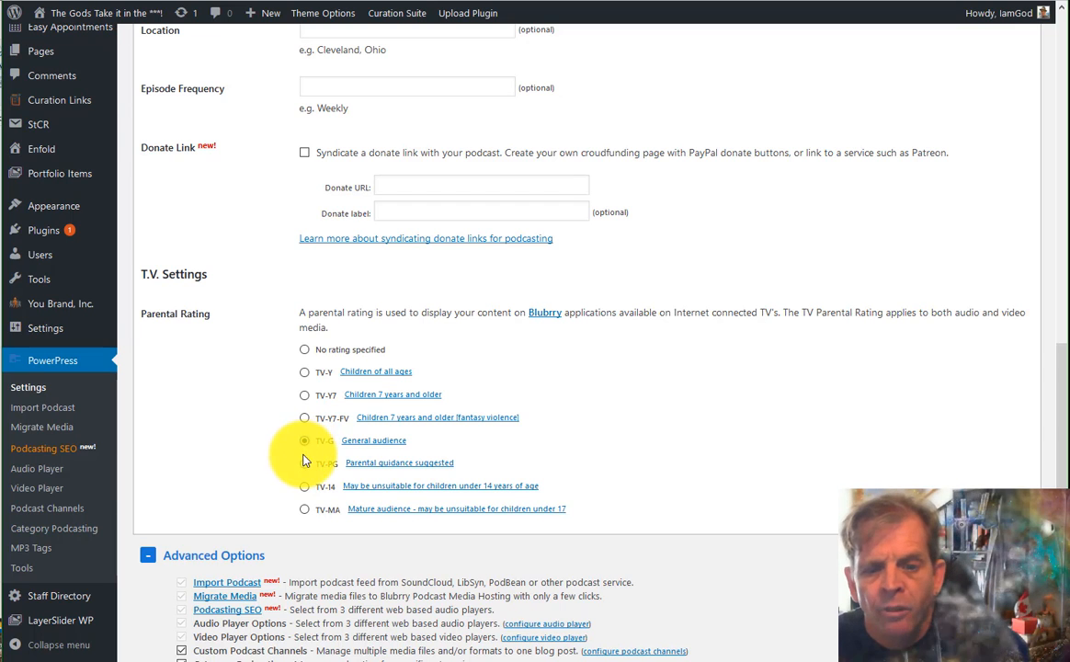
{"action": "left_click", "coordinate": [304, 442]}
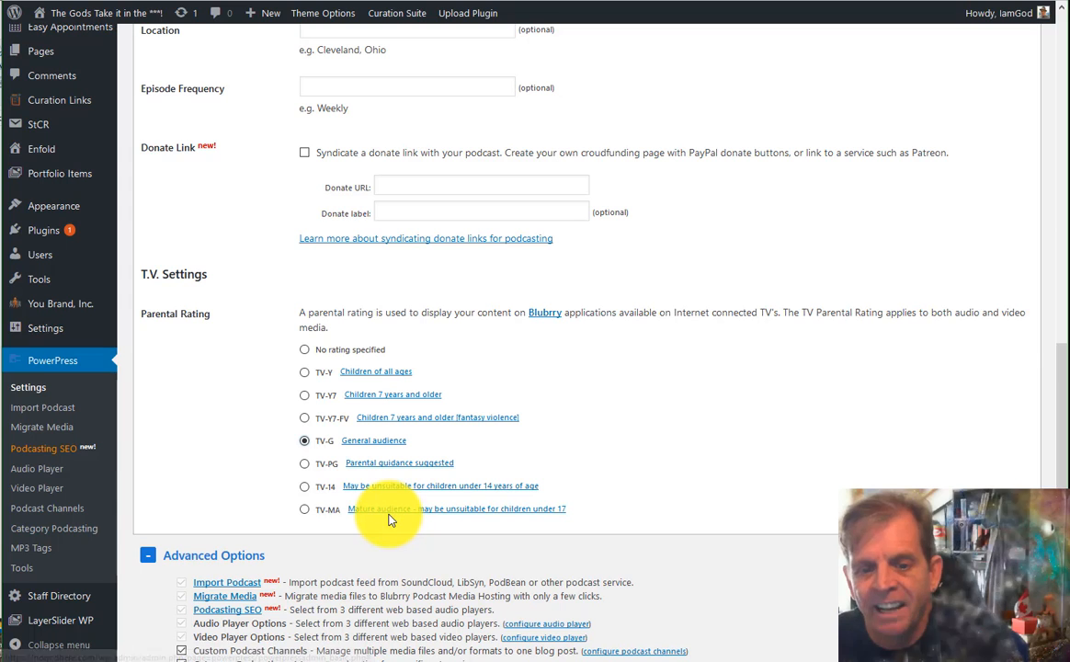
{"action": "scroll", "coordinate": [383, 464], "scroll_direction": "down", "scroll_amount": 5}
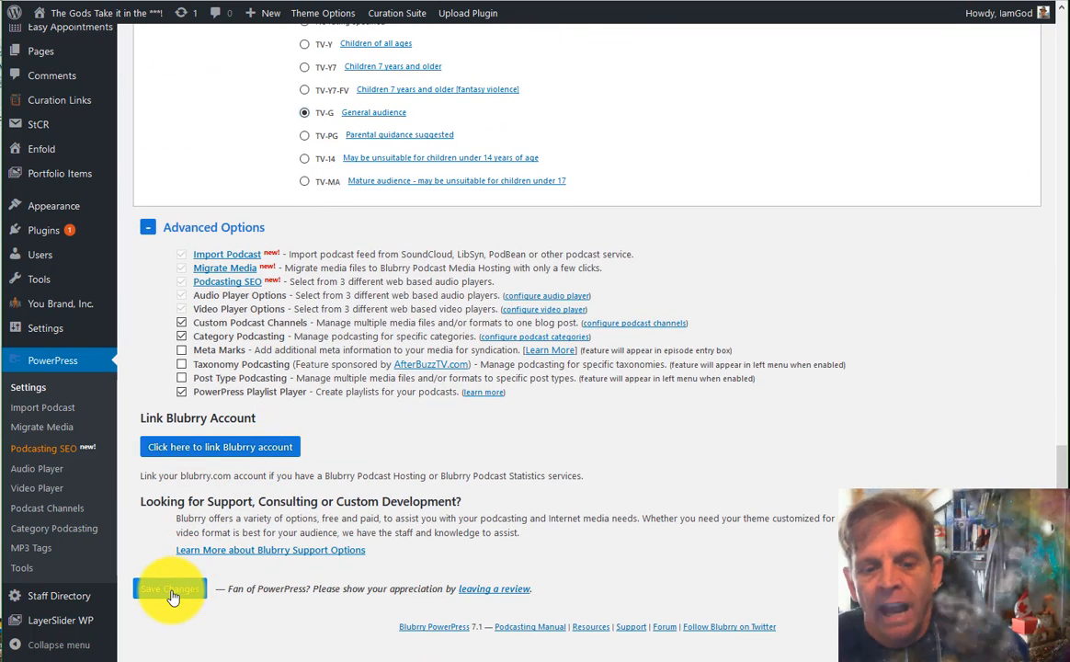
{"action": "left_click", "coordinate": [173, 588]}
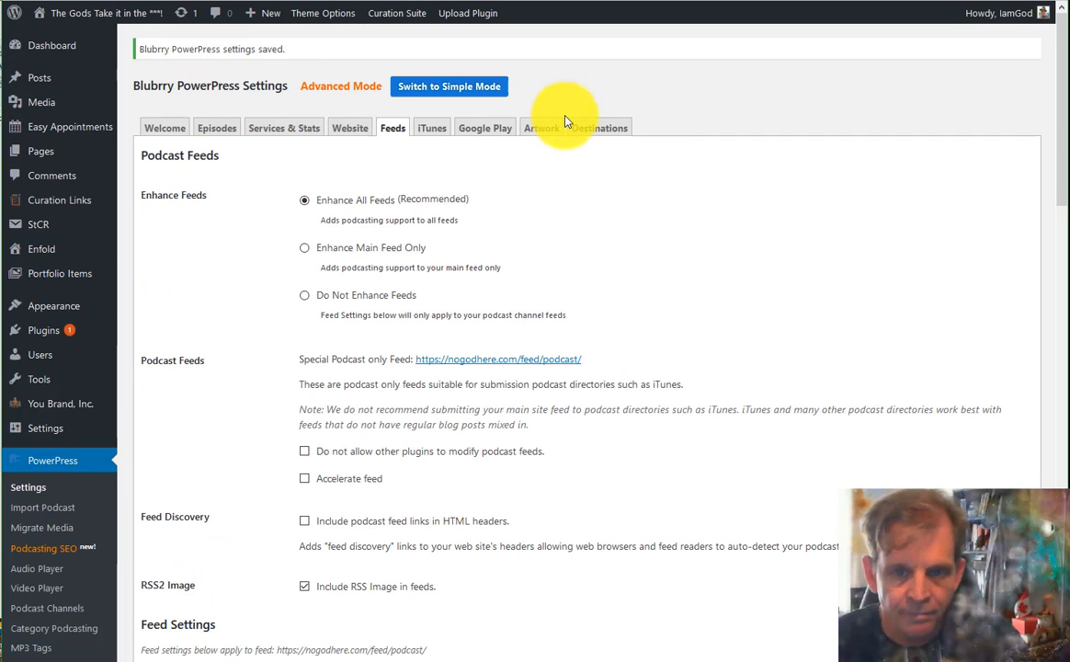
Open the iTunes settings and review the program summary, category, explicit, author, email and type fields.
{"action": "left_click", "coordinate": [434, 131]}
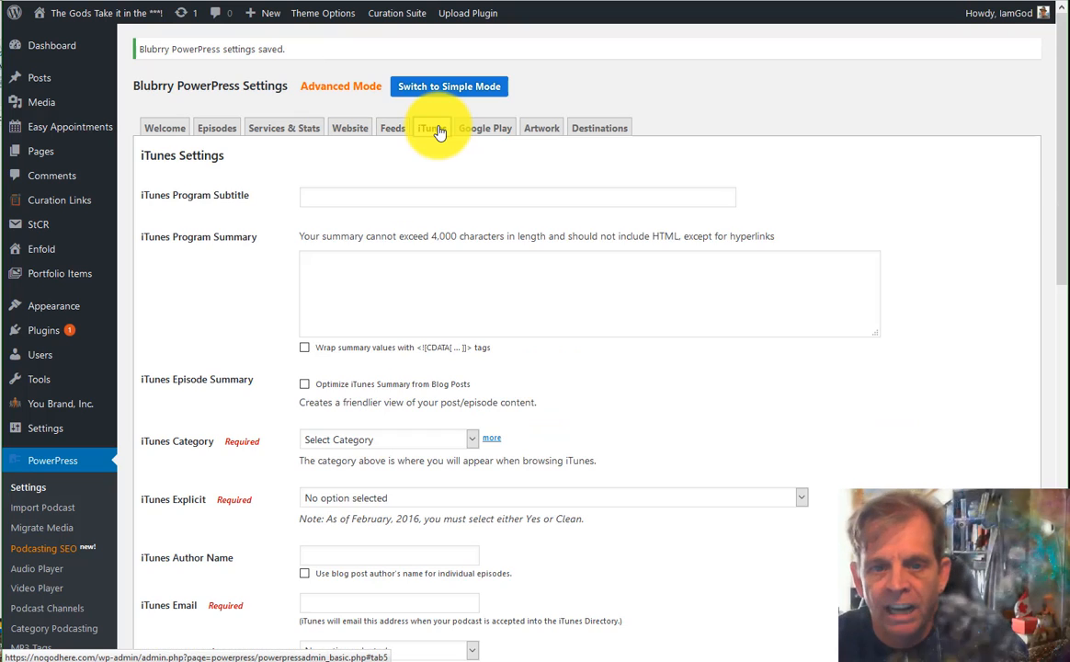
{"action": "scroll", "coordinate": [270, 221], "scroll_direction": "down", "scroll_amount": 2}
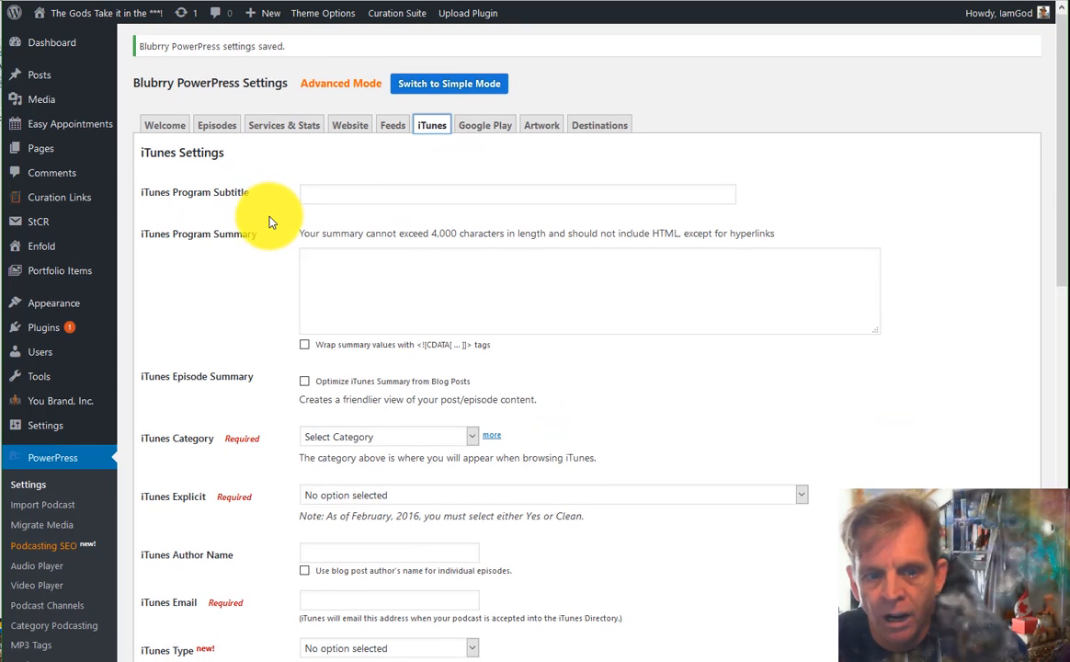
{"action": "scroll", "coordinate": [269, 221], "scroll_direction": "down", "scroll_amount": 2}
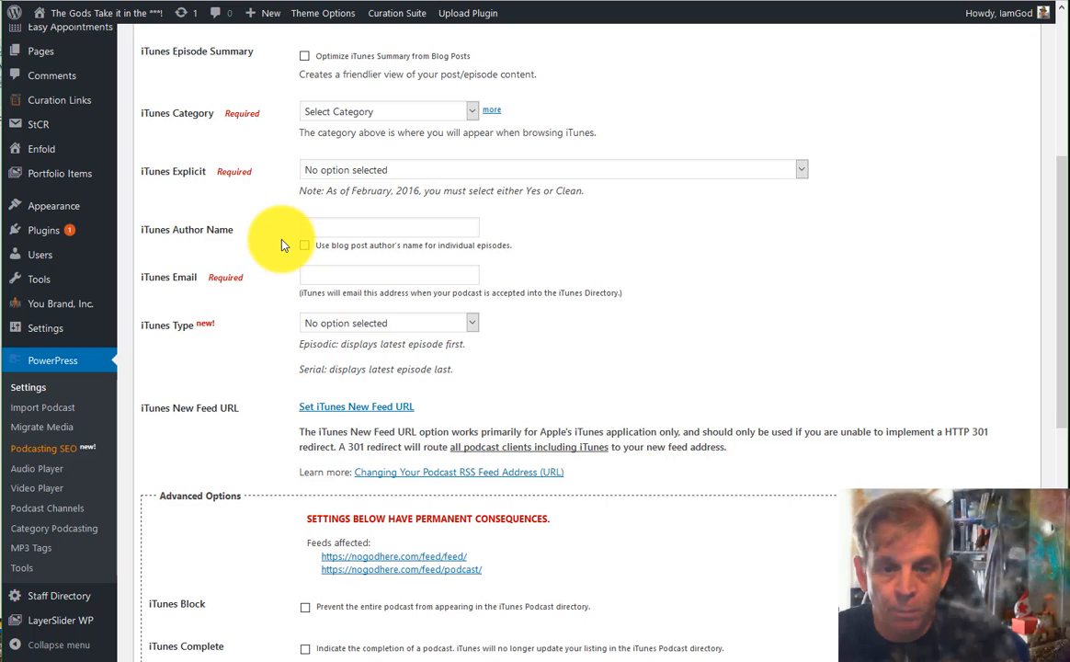
{"action": "scroll", "coordinate": [282, 245], "scroll_direction": "up", "scroll_amount": 4}
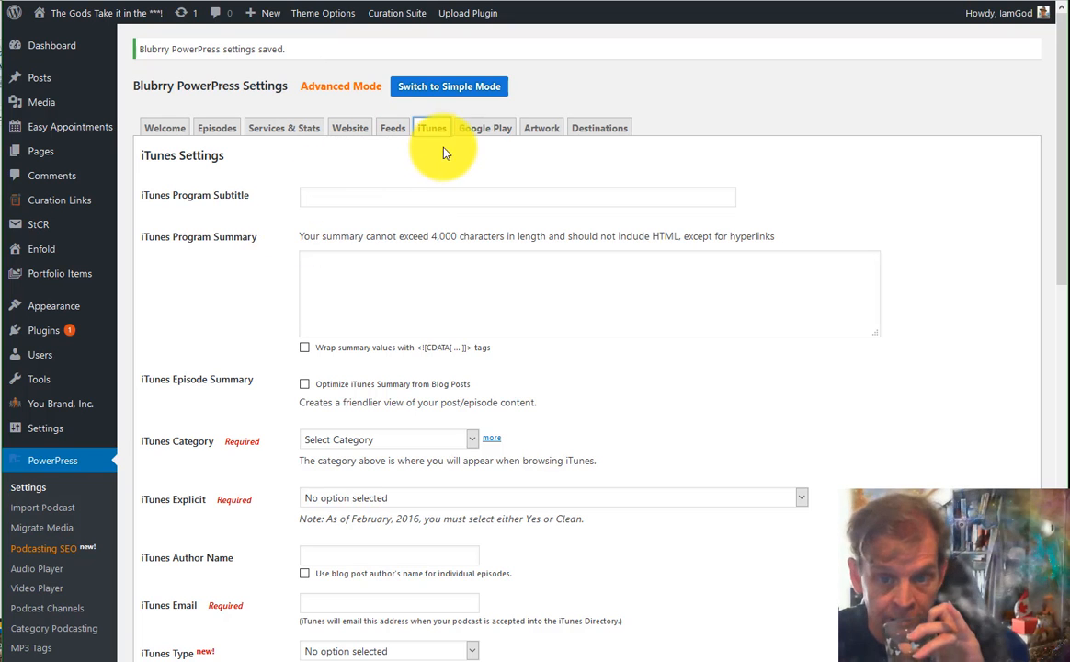
Review the Google Play settings and the Artwork requirements for the iTunes, Google Play and RSS2 images.
{"action": "left_click", "coordinate": [484, 127]}
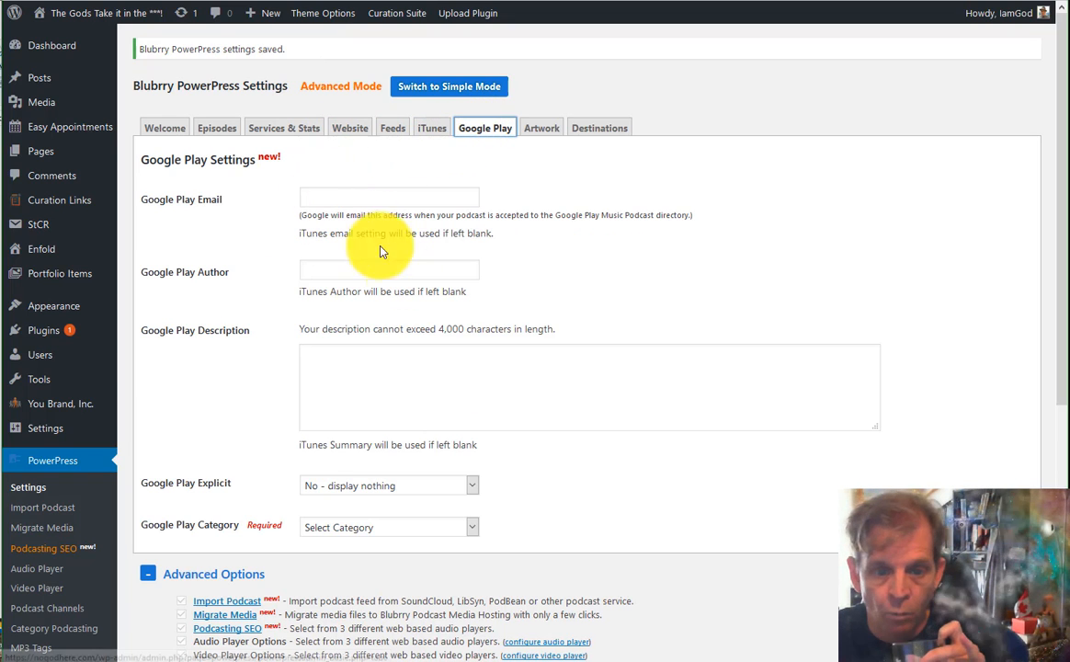
{"action": "left_click", "coordinate": [547, 129]}
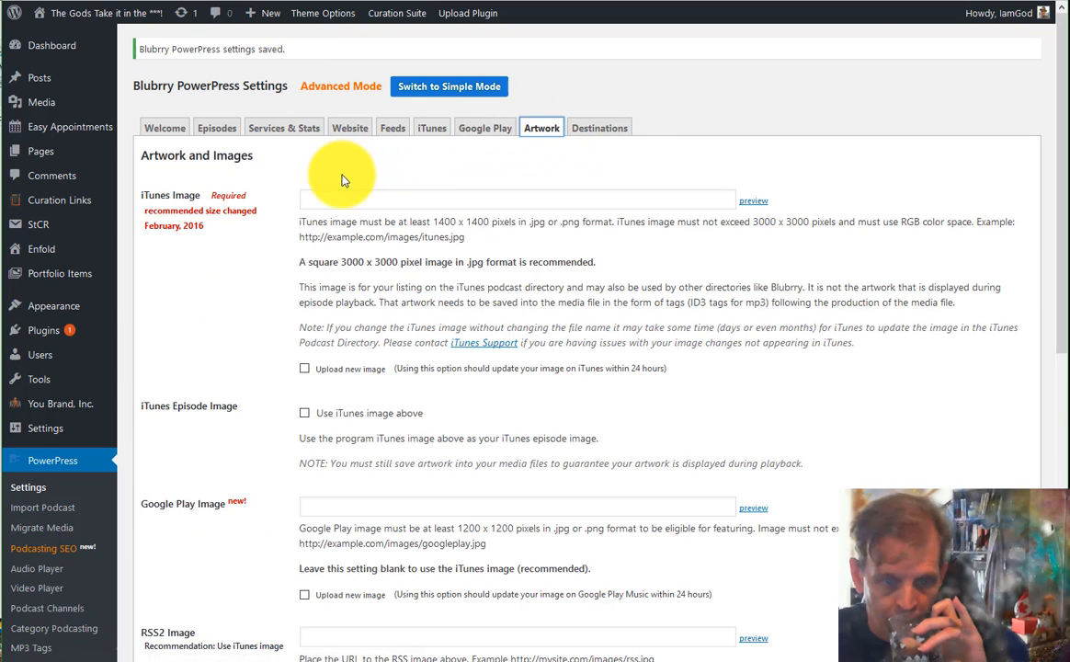
{"action": "scroll", "coordinate": [311, 191], "scroll_direction": "down", "scroll_amount": 2}
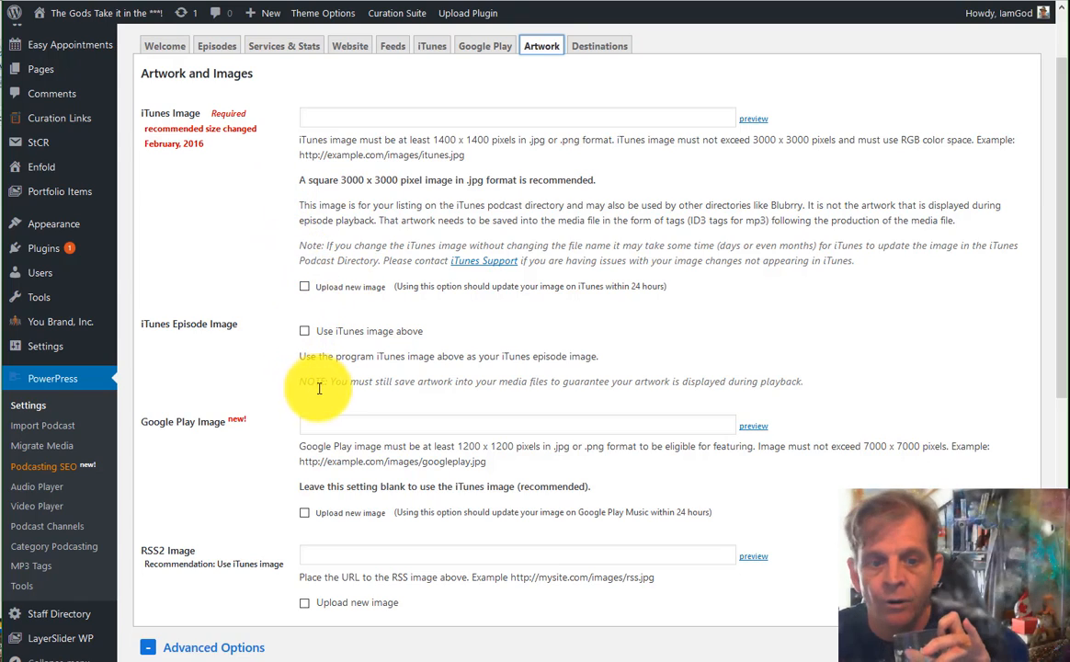
{"action": "scroll", "coordinate": [334, 363], "scroll_direction": "down", "scroll_amount": 3}
{"action": "scroll", "coordinate": [370, 342], "scroll_direction": "up", "scroll_amount": 5}
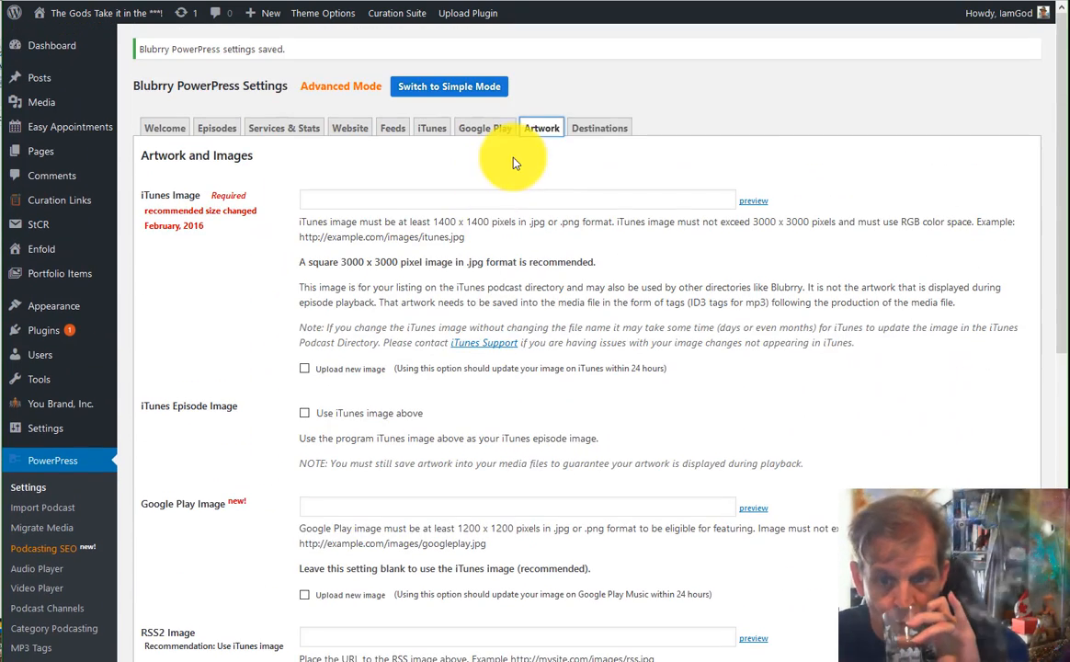
Open the Destinations settings and review the podcast feed URL and the directory listing fields from iTunes through TuneIn.
{"action": "left_click", "coordinate": [596, 132]}
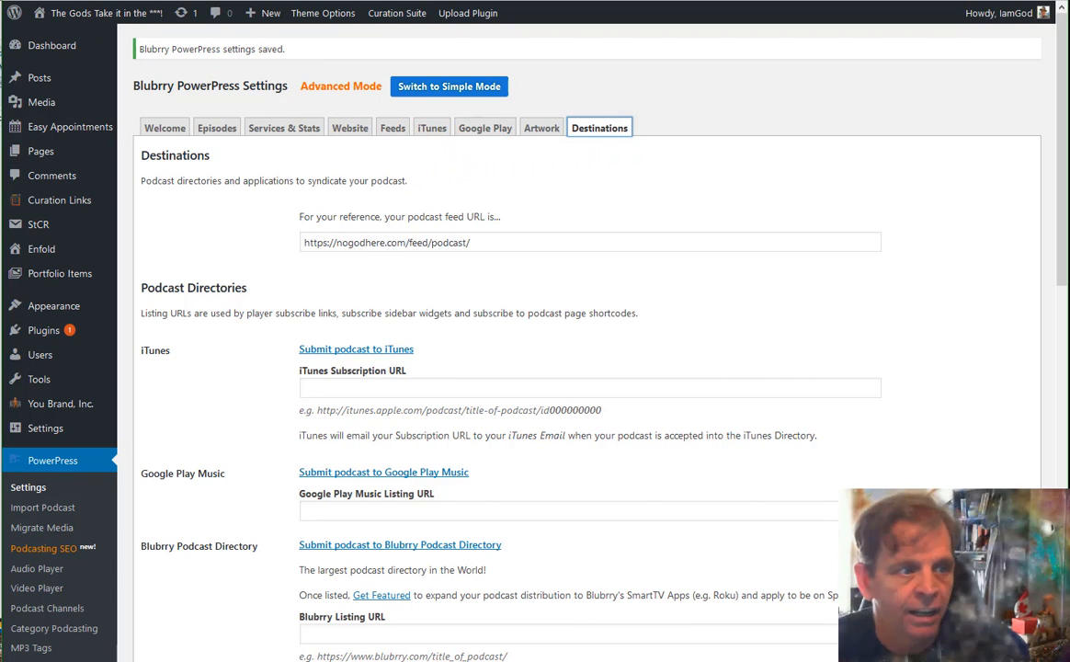
{"action": "scroll", "coordinate": [437, 235], "scroll_direction": "down", "scroll_amount": 1}
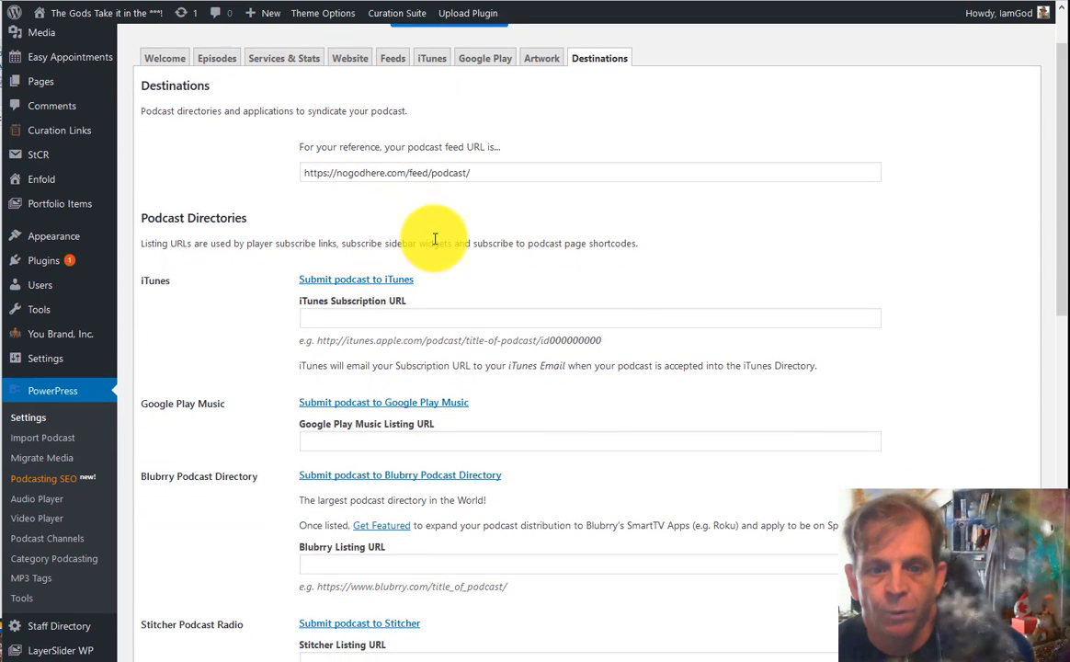
{"action": "scroll", "coordinate": [435, 239], "scroll_direction": "down", "scroll_amount": 1}
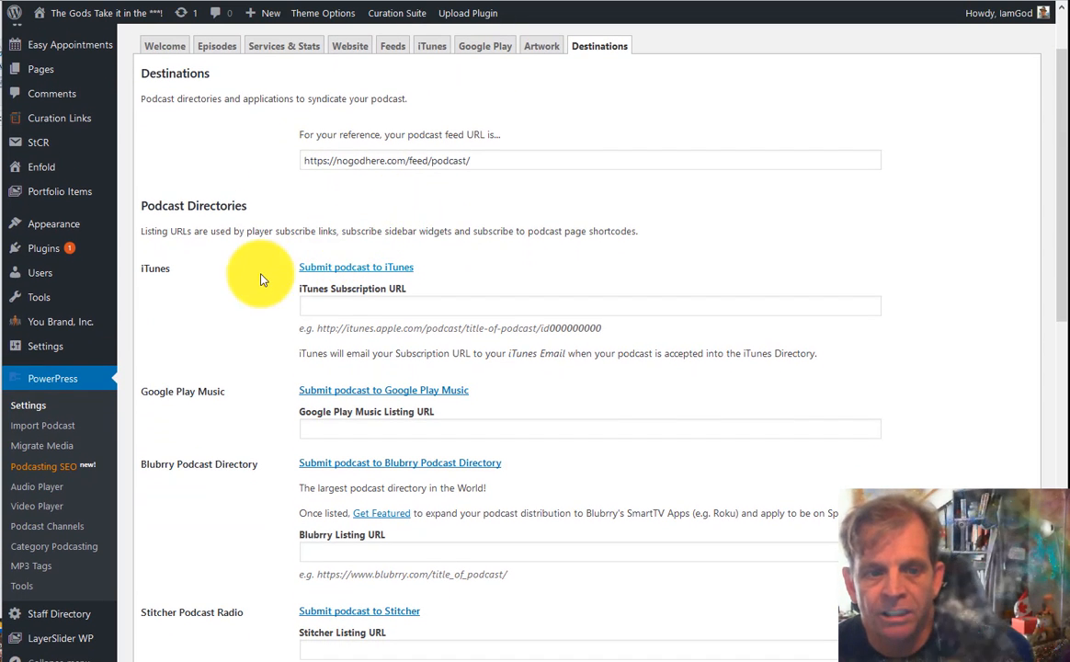
{"action": "scroll", "coordinate": [391, 294], "scroll_direction": "down", "scroll_amount": 2}
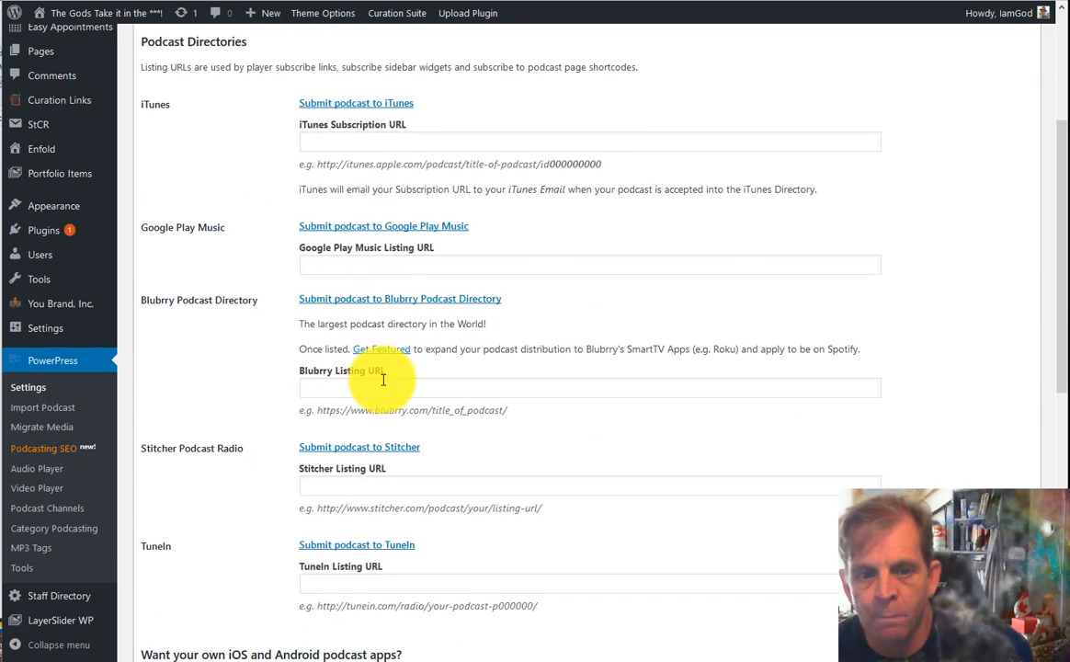
{"action": "scroll", "coordinate": [383, 381], "scroll_direction": "down", "scroll_amount": 2}
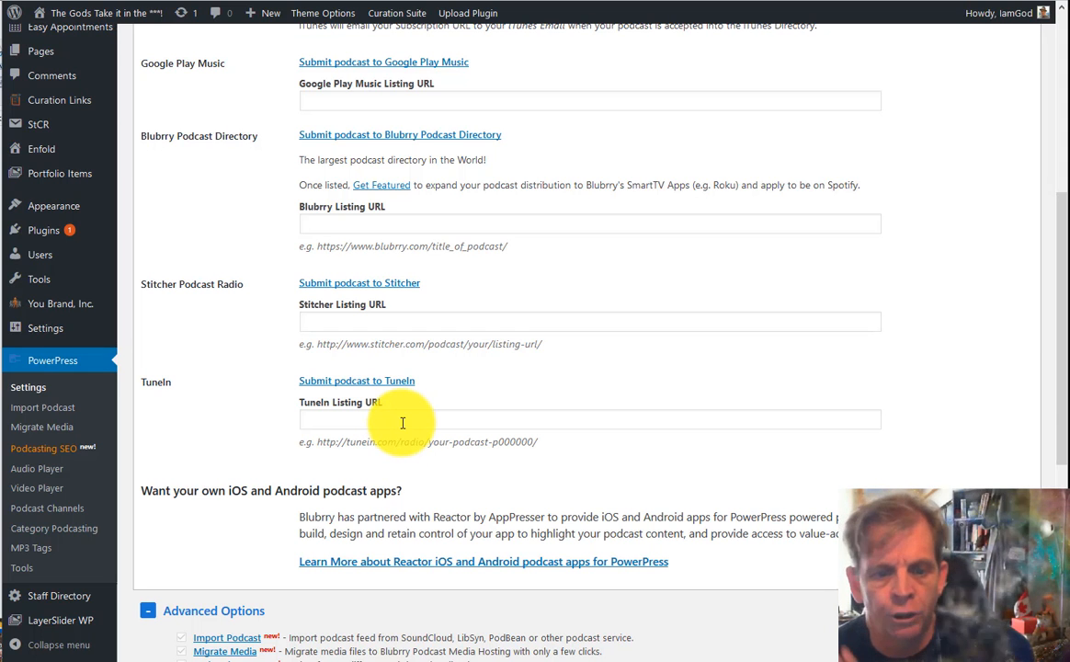
Recheck the Destinations directory listing fields and the advanced options below them.
{"action": "scroll", "coordinate": [405, 410], "scroll_direction": "down", "scroll_amount": 1}
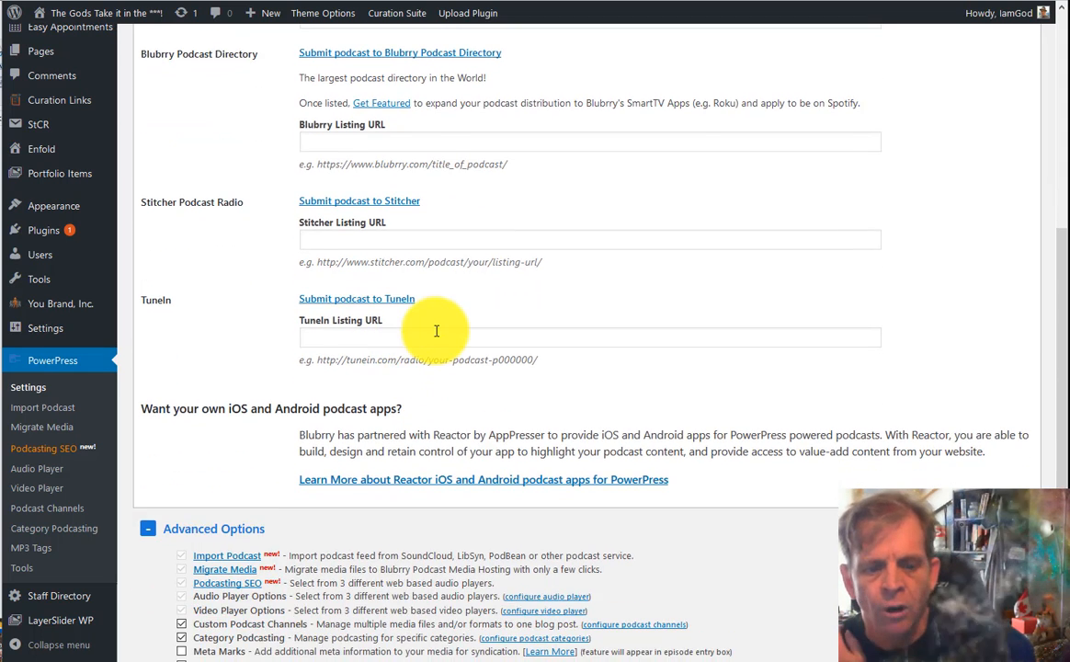
{"action": "scroll", "coordinate": [436, 332], "scroll_direction": "up", "scroll_amount": 5}
{"action": "scroll", "coordinate": [437, 335], "scroll_direction": "up", "scroll_amount": 2}
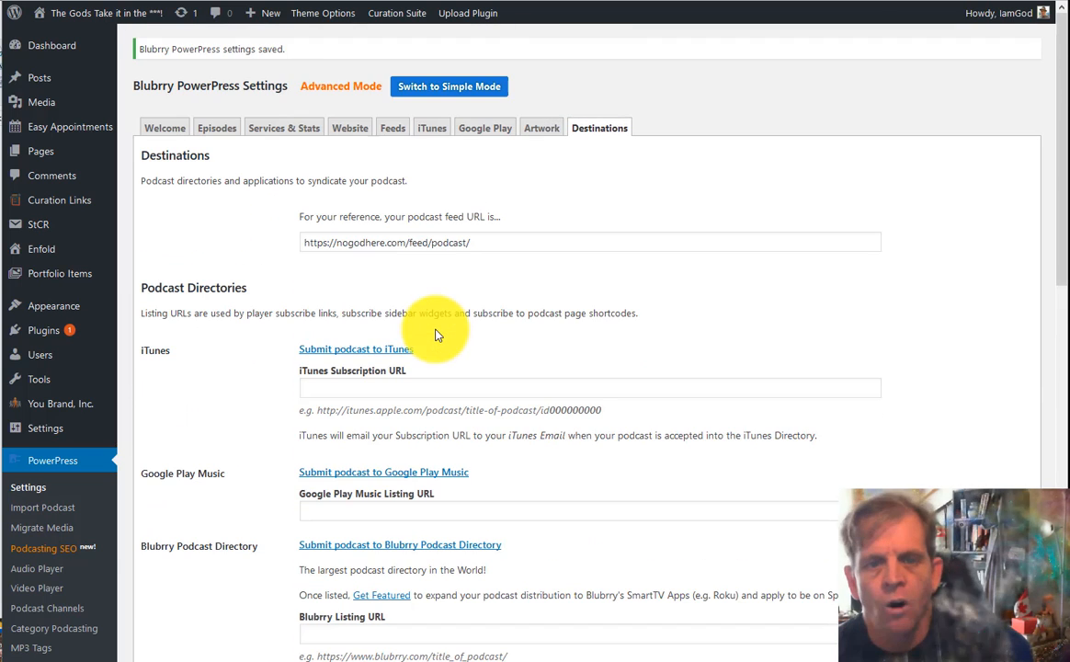
{"action": "scroll", "coordinate": [442, 328], "scroll_direction": "down", "scroll_amount": 3}
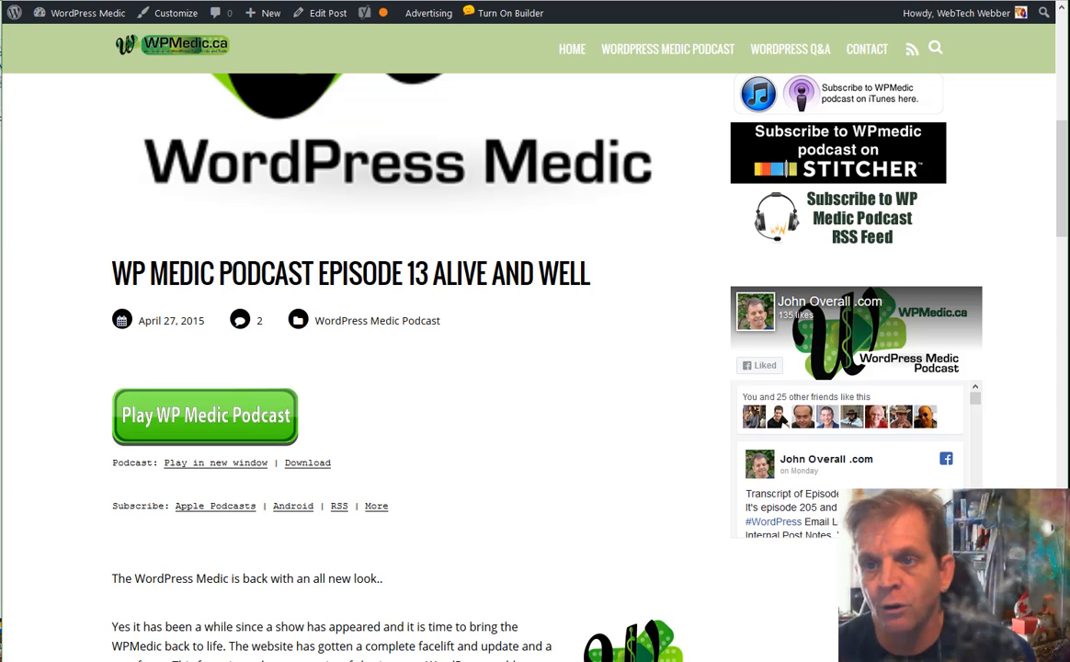
Examine the WP Medic Podcast Episode 13 post on the WPMedic.ca site, playing its audio briefly and pausing it.
{"action": "scroll", "coordinate": [634, 144], "scroll_direction": "up", "scroll_amount": 2}
{"action": "scroll", "coordinate": [633, 144], "scroll_direction": "up", "scroll_amount": 4}
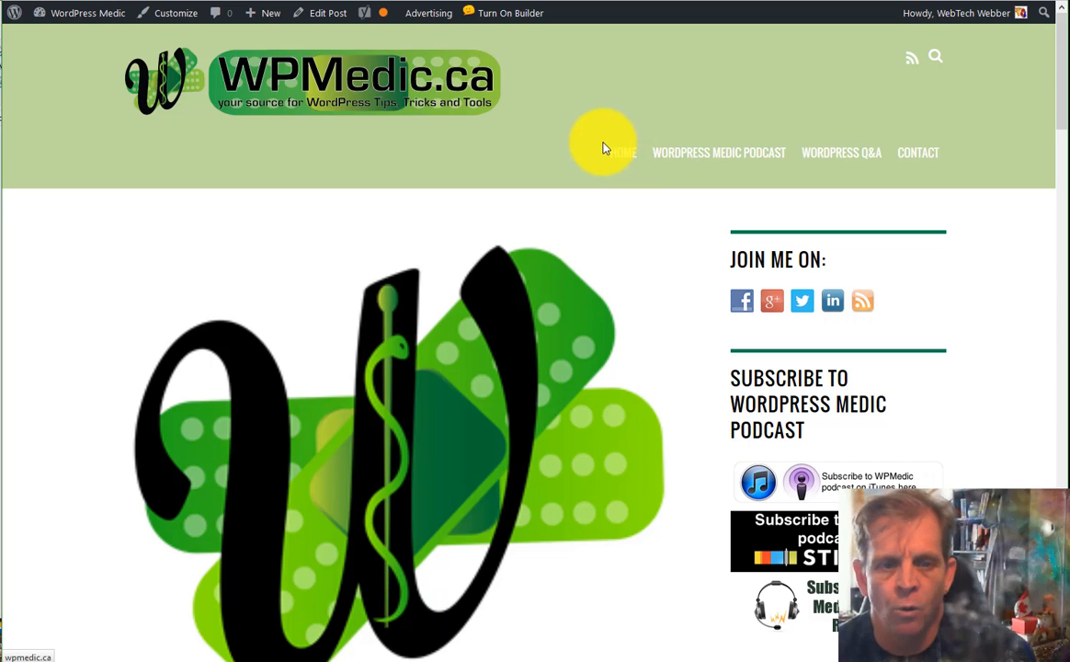
{"action": "scroll", "coordinate": [598, 145], "scroll_direction": "down", "scroll_amount": 1}
{"action": "scroll", "coordinate": [584, 148], "scroll_direction": "down", "scroll_amount": 1}
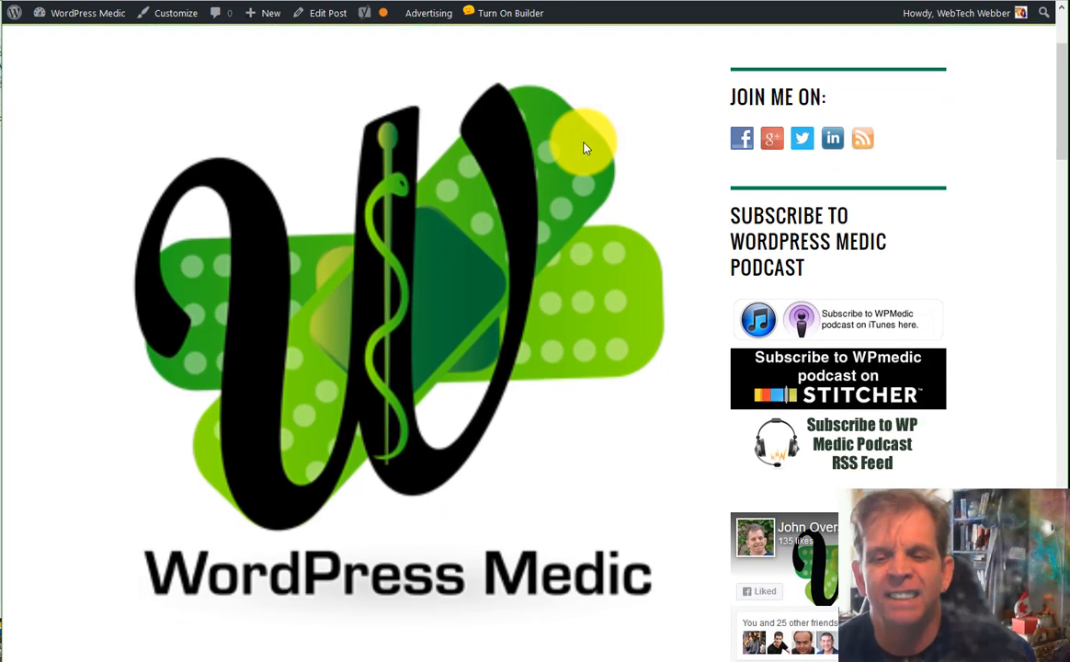
{"action": "scroll", "coordinate": [585, 148], "scroll_direction": "down", "scroll_amount": 2}
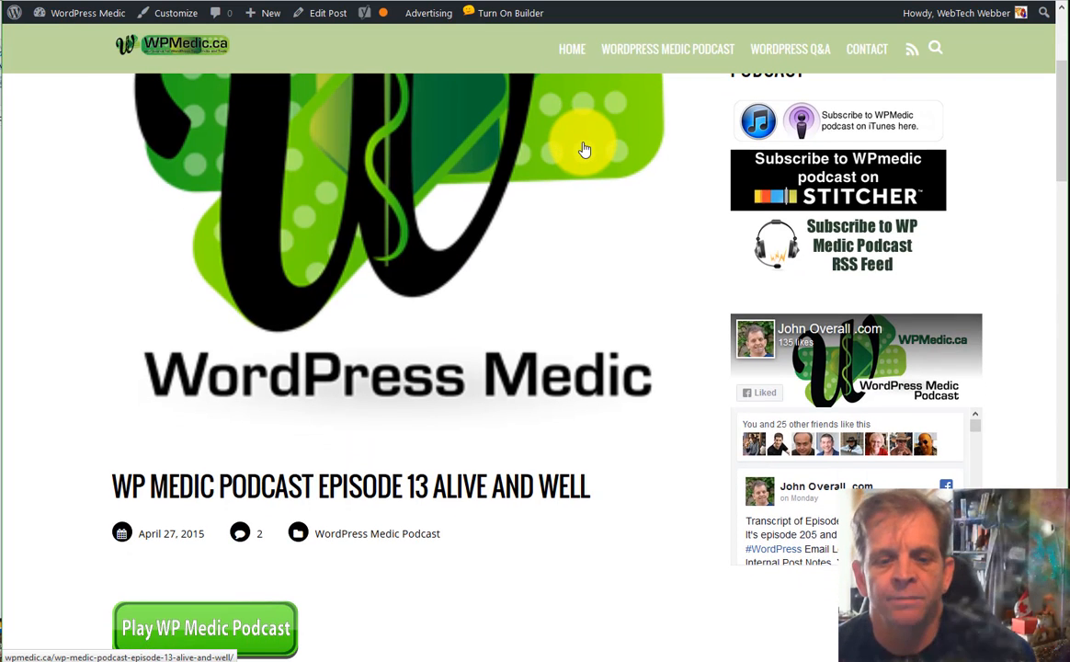
{"action": "scroll", "coordinate": [585, 148], "scroll_direction": "down", "scroll_amount": 2}
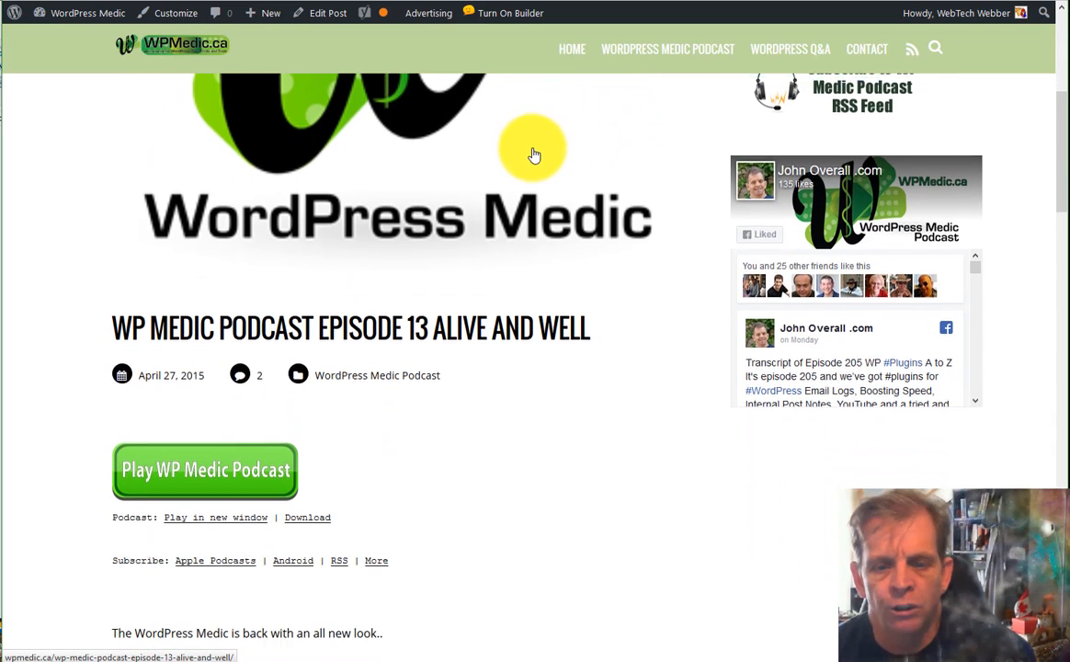
{"action": "scroll", "coordinate": [420, 247], "scroll_direction": "down", "scroll_amount": 2}
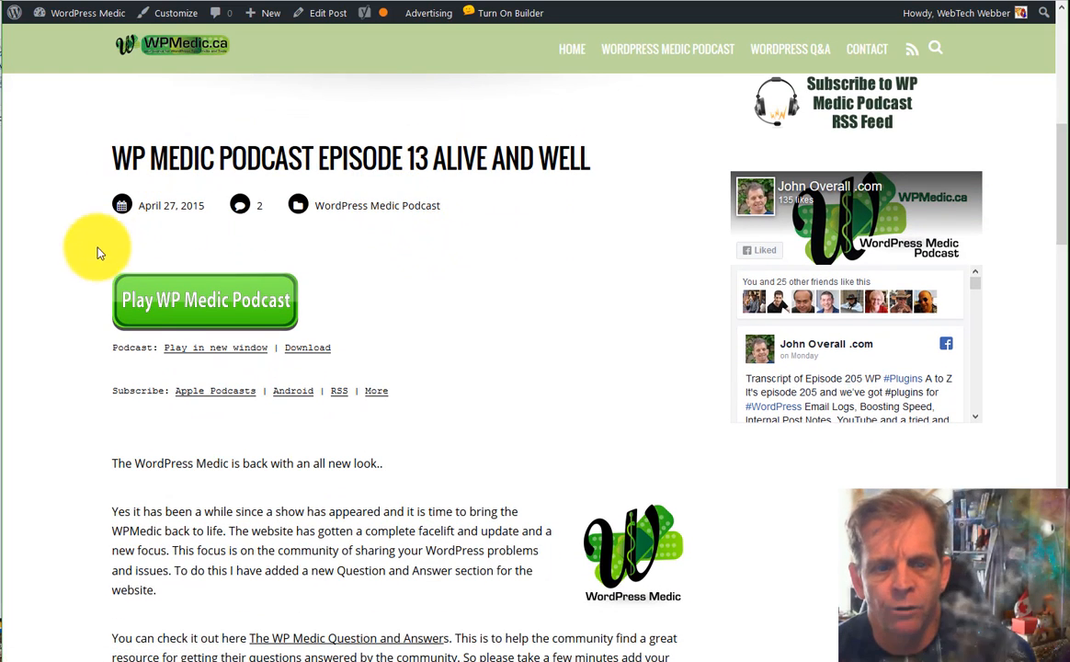
{"action": "left_click", "coordinate": [199, 304]}
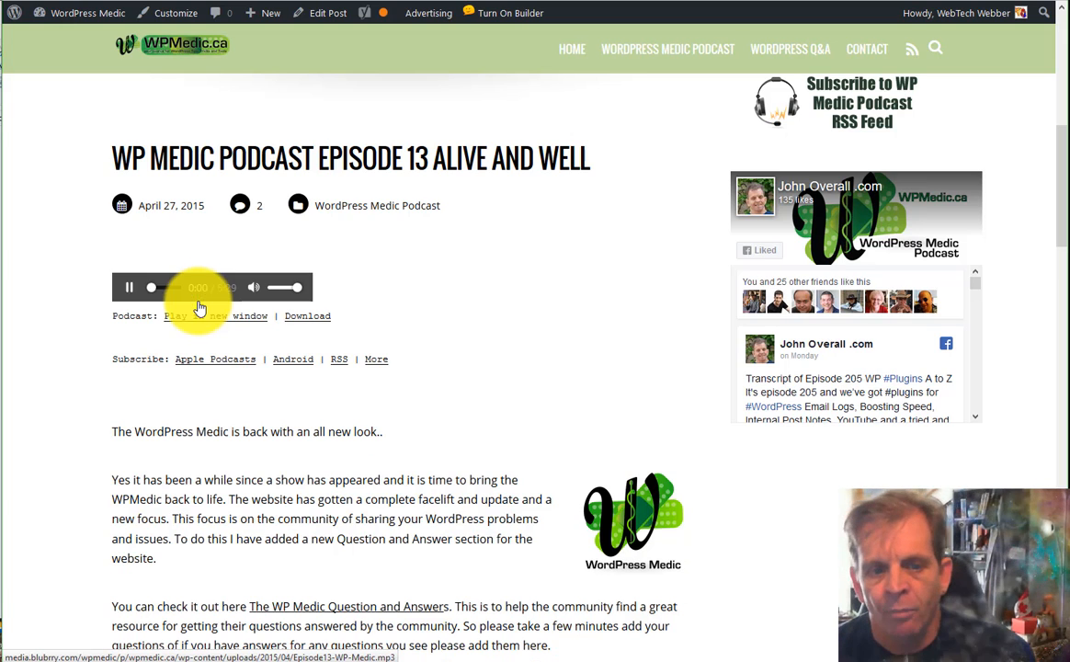
{"action": "left_click", "coordinate": [129, 290]}
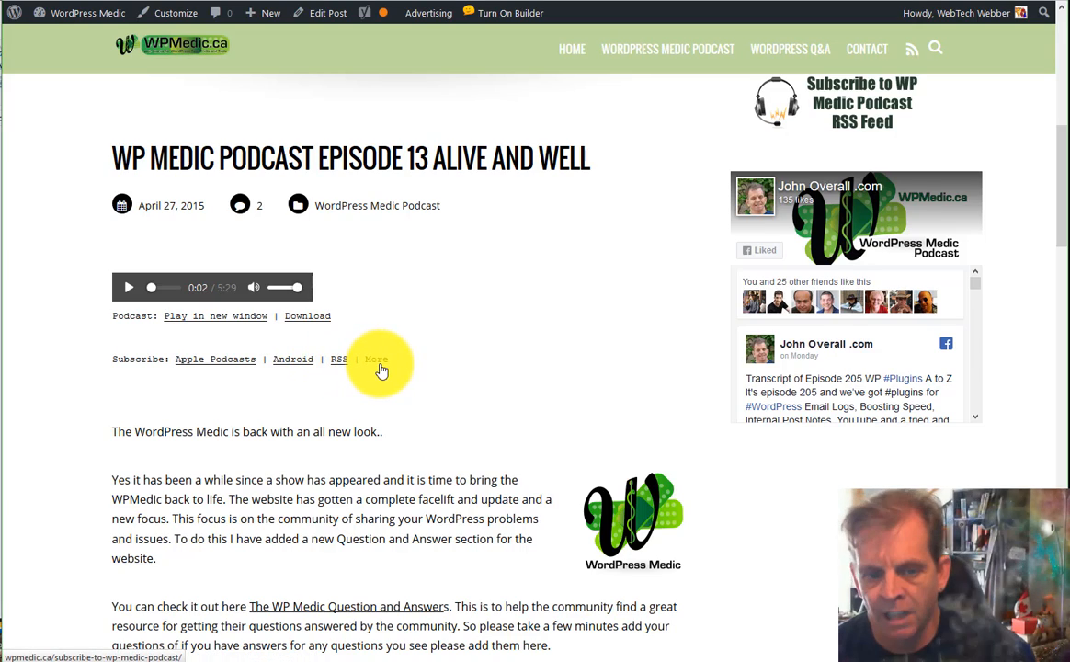
Switch to the WordPress Medic site's PowerPress settings and open its audio player options.
{"action": "scroll", "coordinate": [377, 365], "scroll_direction": "down", "scroll_amount": 1}
{"action": "scroll", "coordinate": [368, 342], "scroll_direction": "down", "scroll_amount": 4}
{"action": "scroll", "coordinate": [442, 264], "scroll_direction": "up", "scroll_amount": 4}
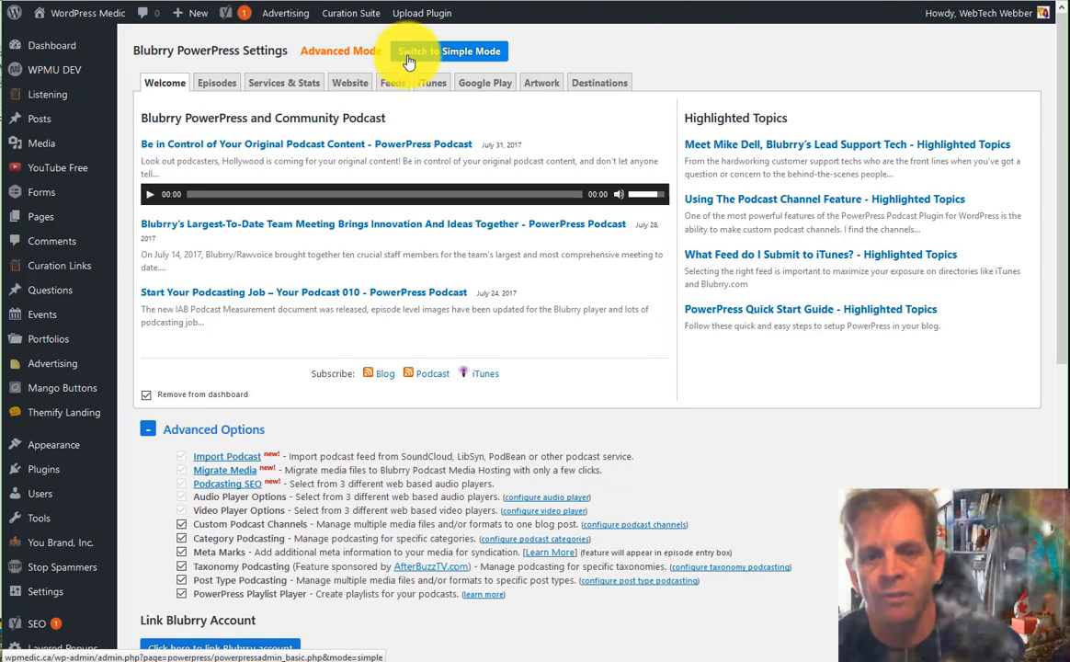
{"action": "scroll", "coordinate": [55, 193], "scroll_direction": "down", "scroll_amount": 4}
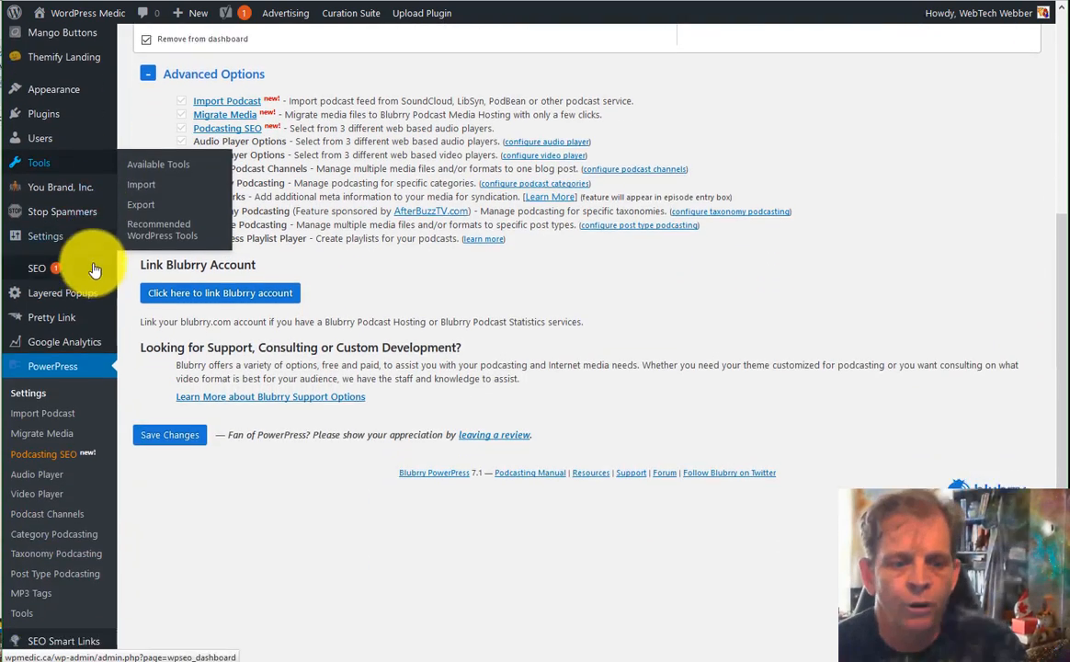
{"action": "scroll", "coordinate": [94, 268], "scroll_direction": "down", "scroll_amount": 1}
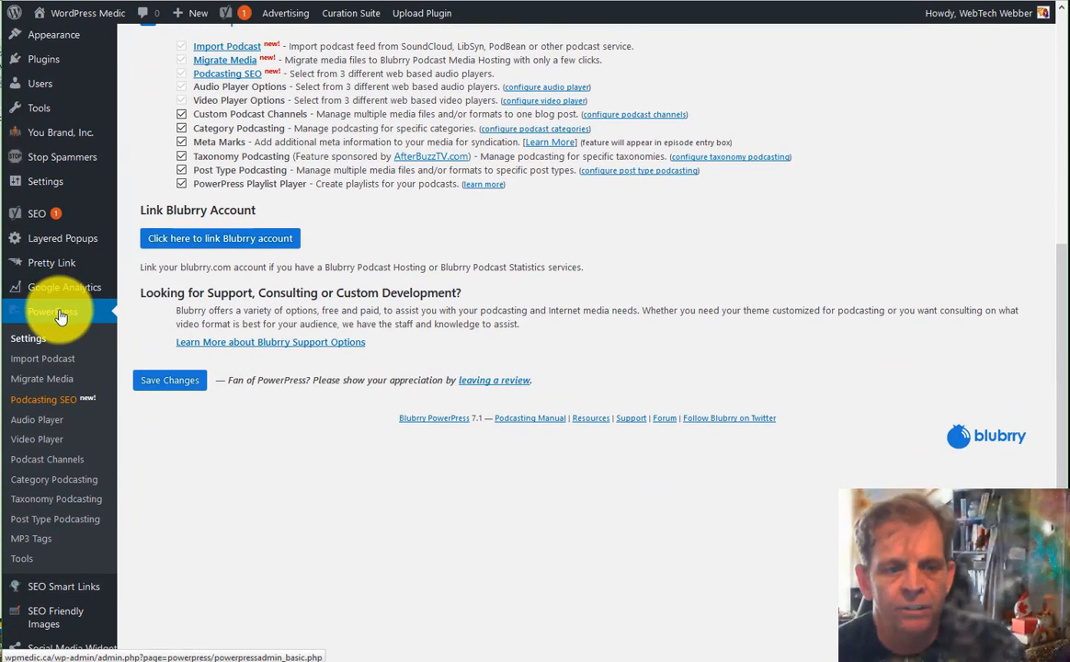
{"action": "left_click", "coordinate": [45, 422]}
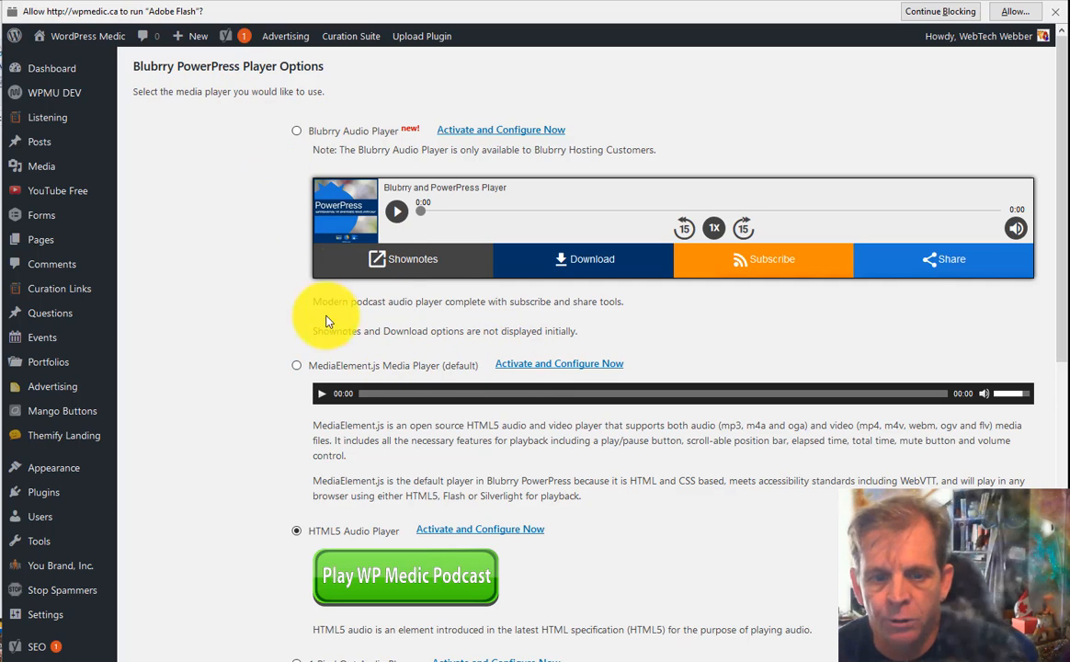
Compare the available audio players and open the HTML5 Audio Player configuration to inspect its play icon URL.
{"action": "scroll", "coordinate": [350, 363], "scroll_direction": "down", "scroll_amount": 1}
{"action": "scroll", "coordinate": [349, 354], "scroll_direction": "down", "scroll_amount": 2}
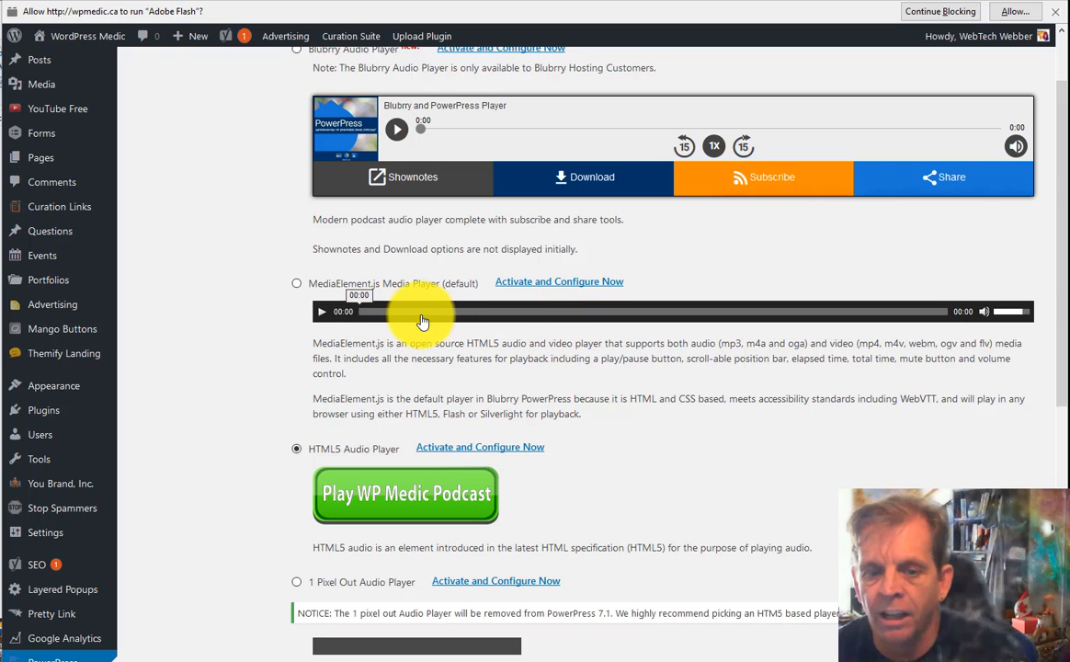
{"action": "scroll", "coordinate": [417, 320], "scroll_direction": "down", "scroll_amount": 3}
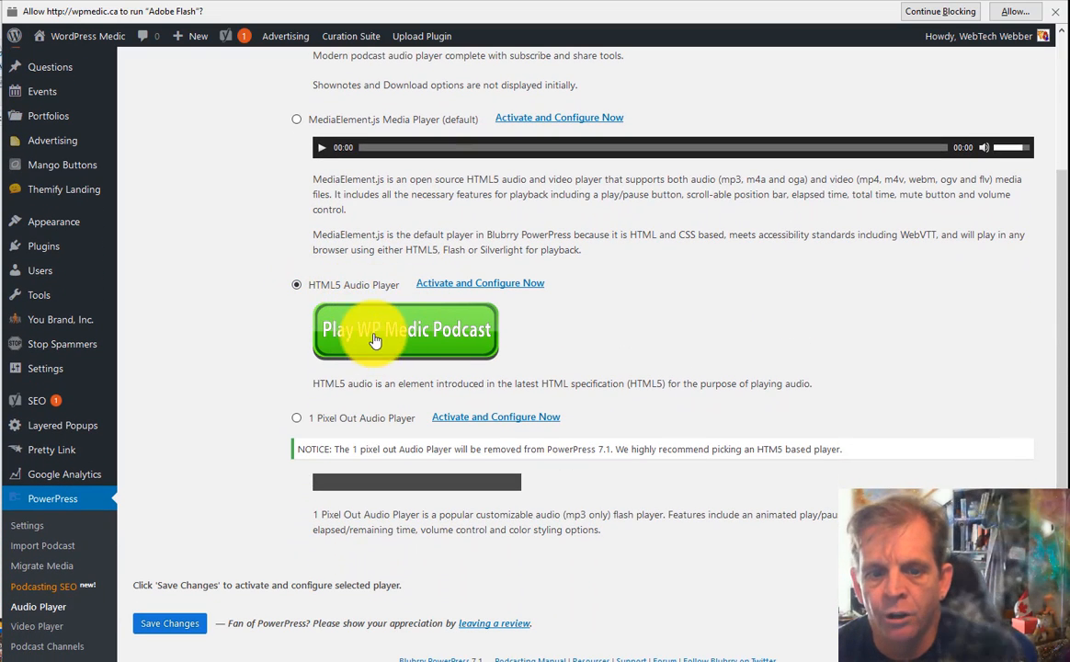
{"action": "left_click", "coordinate": [484, 287]}
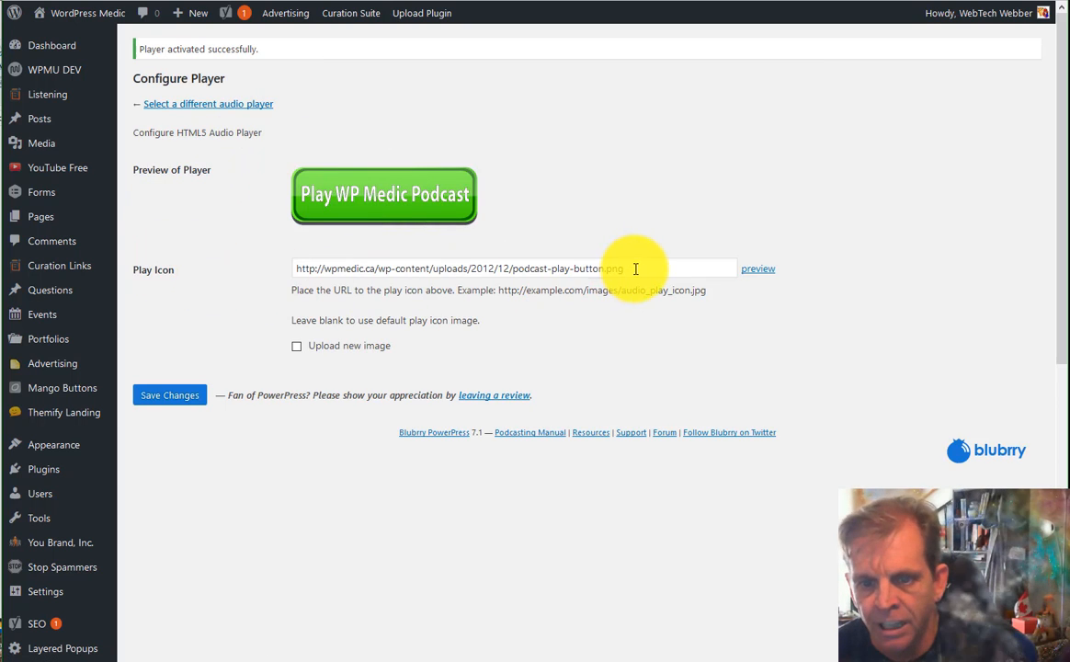
{"action": "left_click_drag", "start_coordinate": [635, 268], "coordinate": [277, 268]}
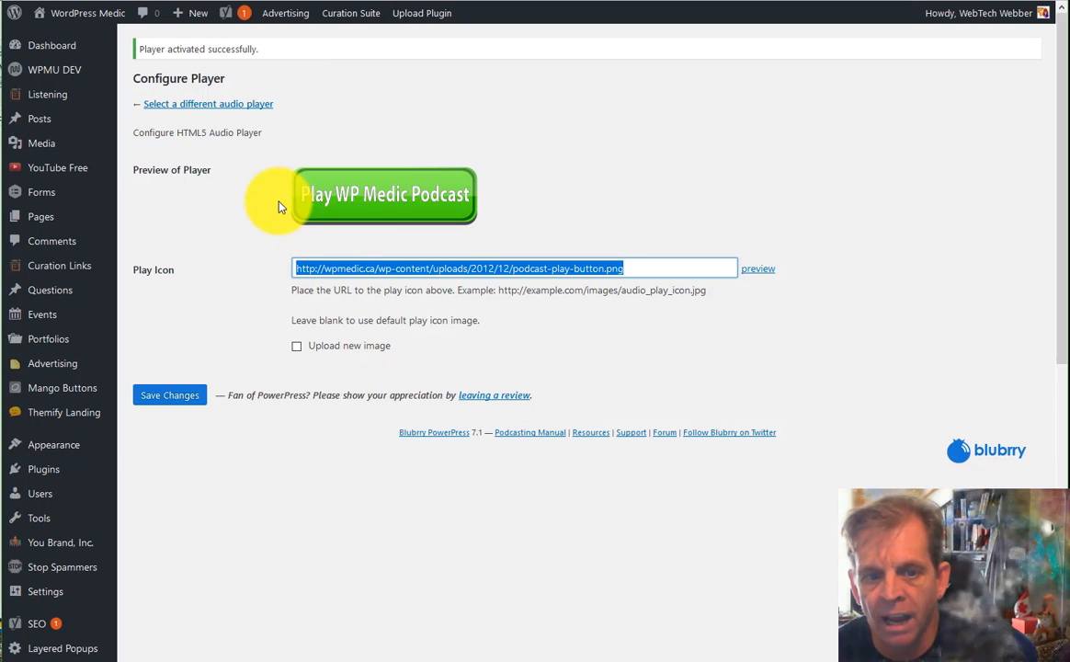
Return to the audio player selection and review the options from Blubrry Audio Player through 1 Pixel Out.
{"action": "left_click", "coordinate": [191, 109]}
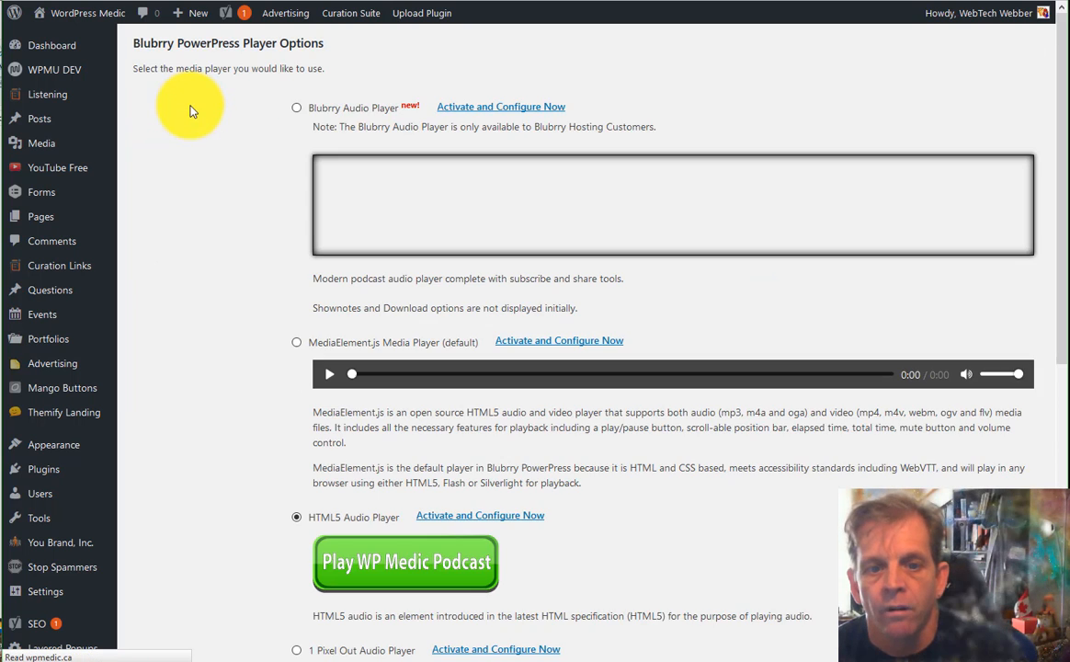
{"action": "scroll", "coordinate": [304, 237], "scroll_direction": "down", "scroll_amount": 3}
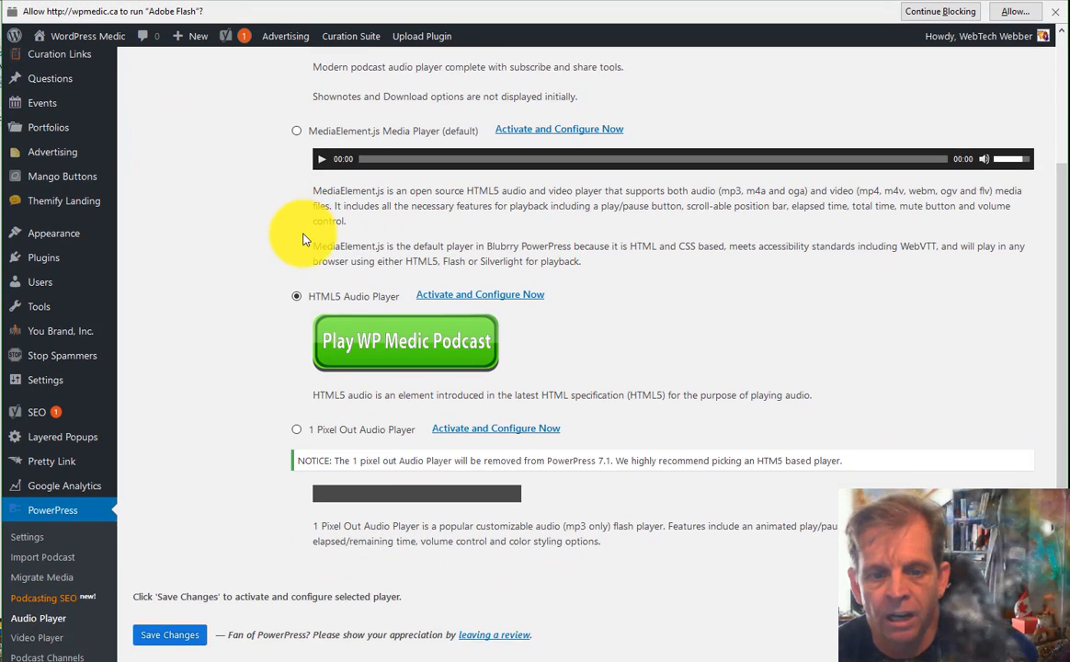
{"action": "scroll", "coordinate": [303, 238], "scroll_direction": "down", "scroll_amount": 1}
{"action": "scroll", "coordinate": [299, 240], "scroll_direction": "down", "scroll_amount": 1}
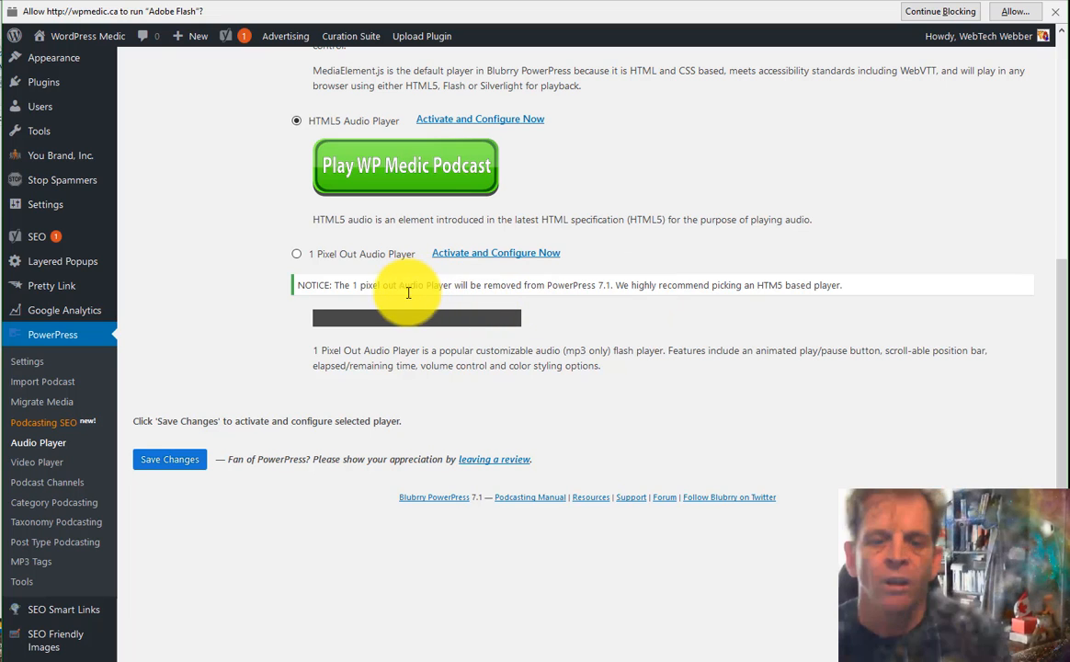
{"action": "scroll", "coordinate": [339, 397], "scroll_direction": "up", "scroll_amount": 5}
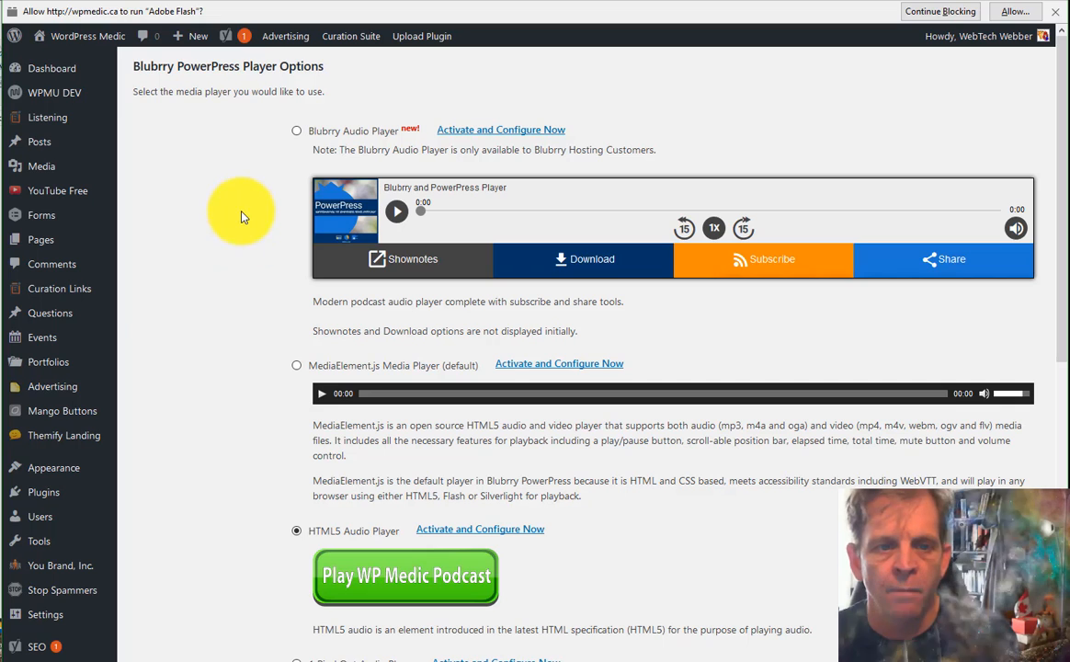
{"action": "scroll", "coordinate": [120, 310], "scroll_direction": "down", "scroll_amount": 5}
{"action": "scroll", "coordinate": [101, 329], "scroll_direction": "down", "scroll_amount": 2}
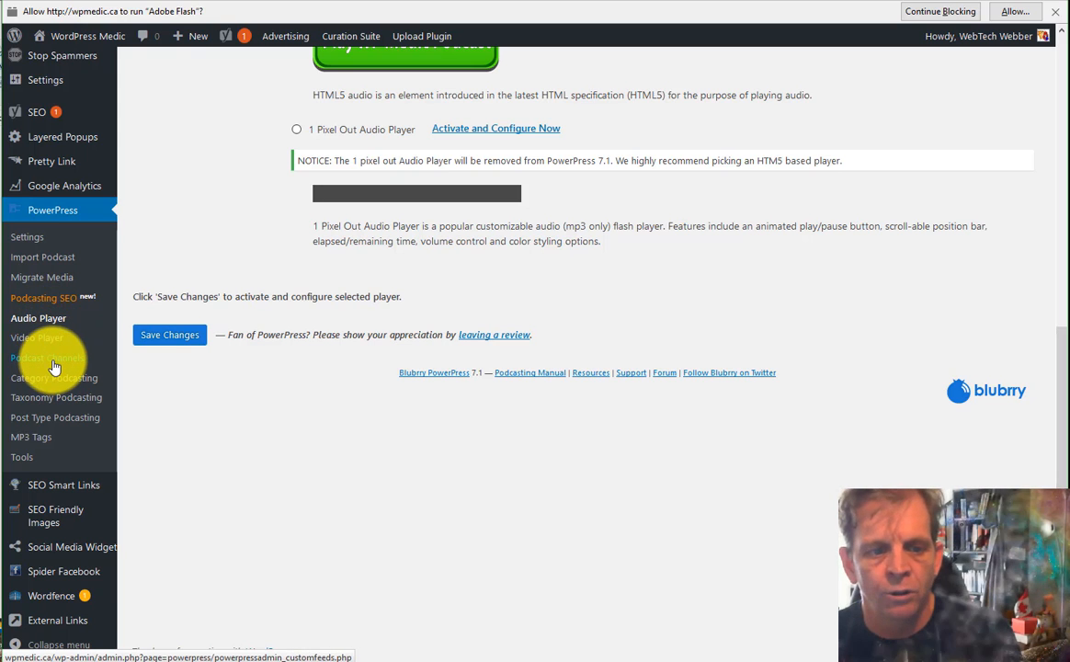
Open the main PowerPress settings of the WordPress Medic site and review the enabled advanced options.
{"action": "left_click", "coordinate": [37, 242]}
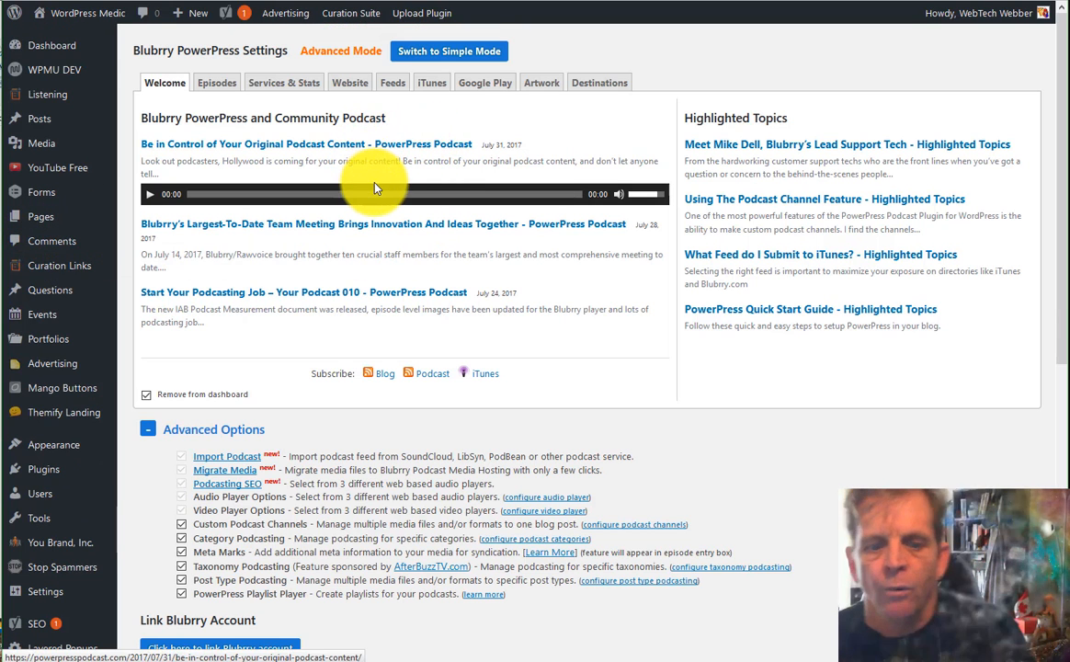
{"action": "scroll", "coordinate": [275, 221], "scroll_direction": "down", "scroll_amount": 2}
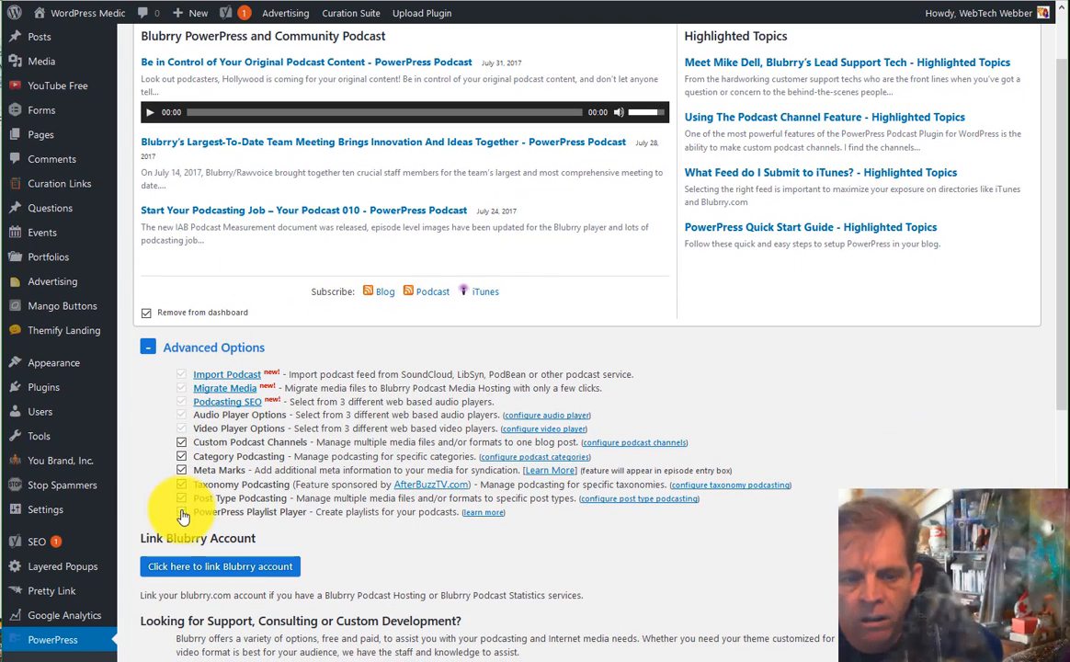
{"action": "scroll", "coordinate": [249, 368], "scroll_direction": "up", "scroll_amount": 2}
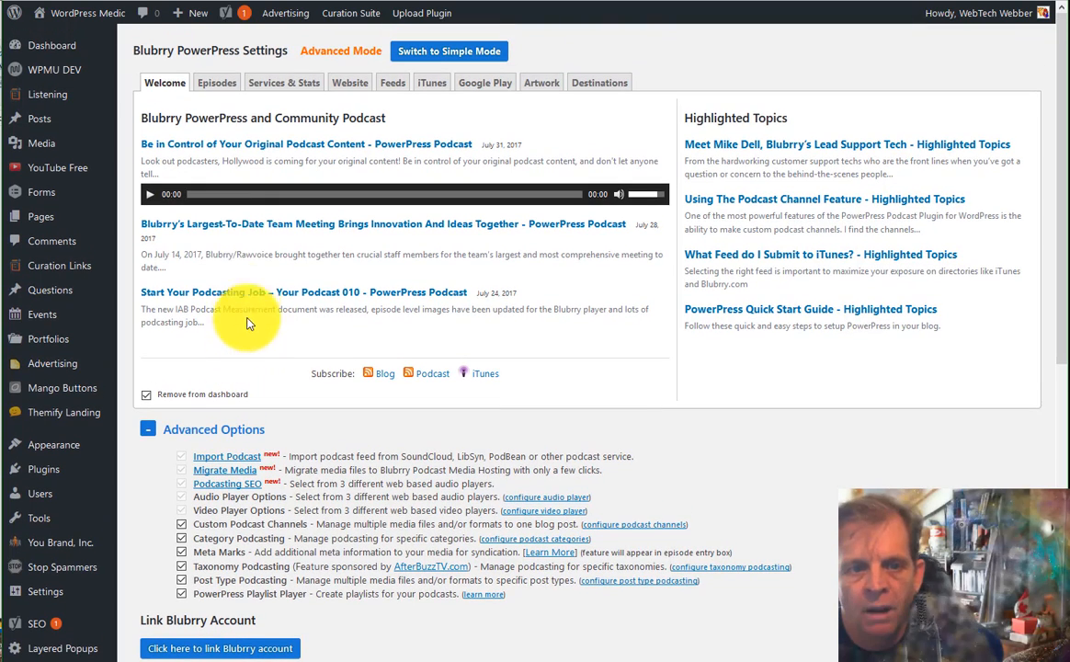
Open the Episodes settings and review which podcast entry box fields are enabled, including the iTunes and Google Play ones.
{"action": "left_click", "coordinate": [215, 88]}
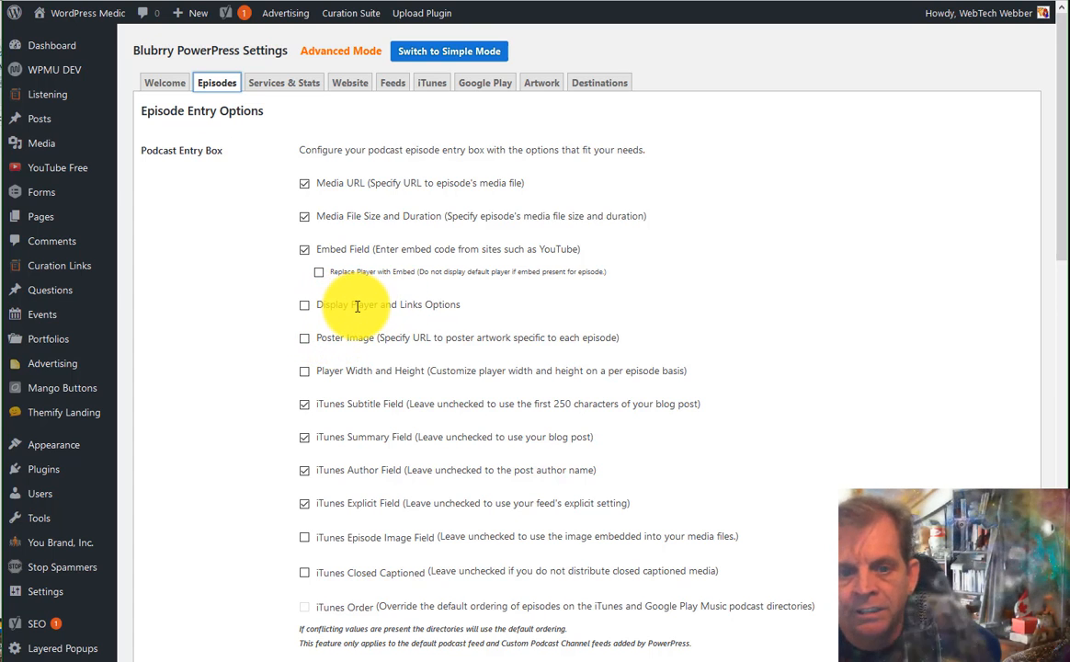
{"action": "scroll", "coordinate": [397, 331], "scroll_direction": "down", "scroll_amount": 1}
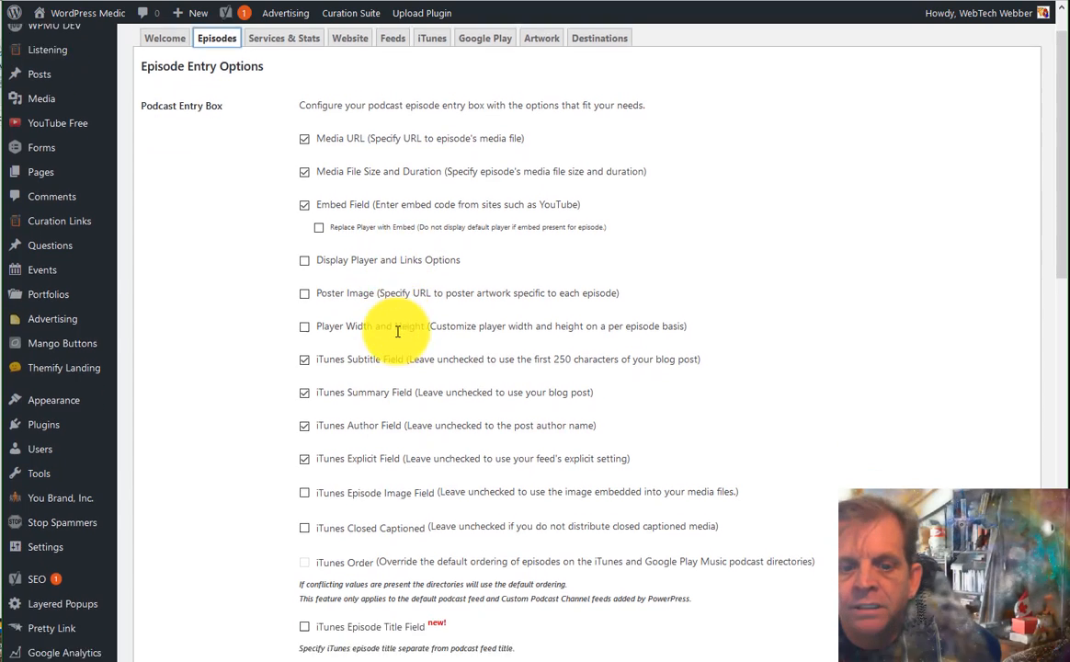
{"action": "scroll", "coordinate": [397, 331], "scroll_direction": "down", "scroll_amount": 5}
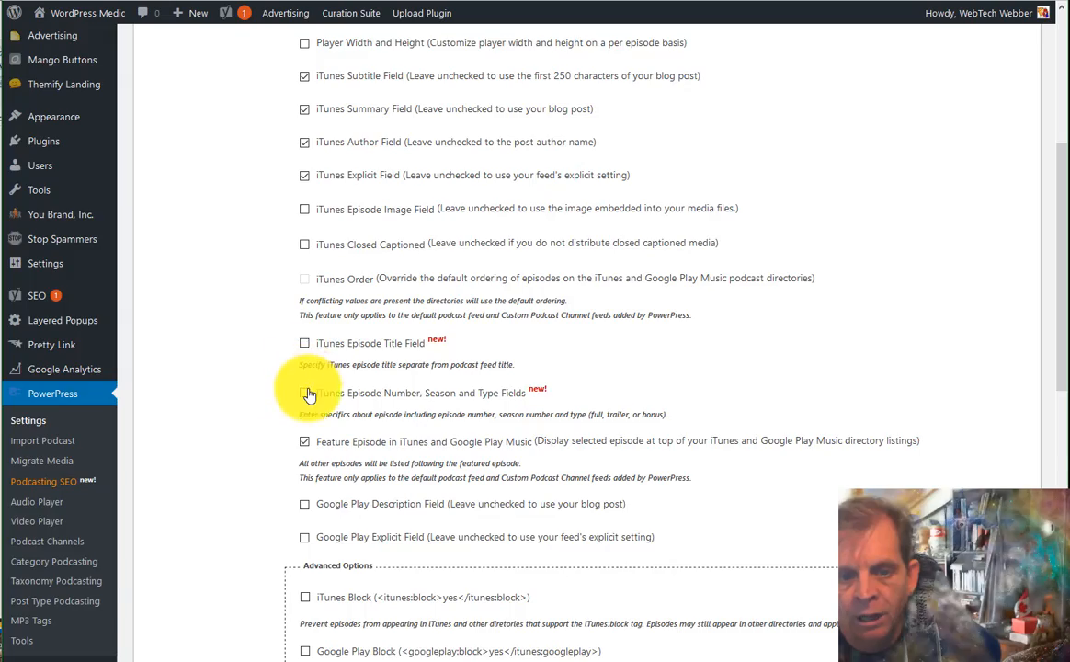
{"action": "scroll", "coordinate": [307, 368], "scroll_direction": "down", "scroll_amount": 3}
{"action": "scroll", "coordinate": [310, 432], "scroll_direction": "down", "scroll_amount": 2}
{"action": "scroll", "coordinate": [432, 266], "scroll_direction": "up", "scroll_amount": 10}
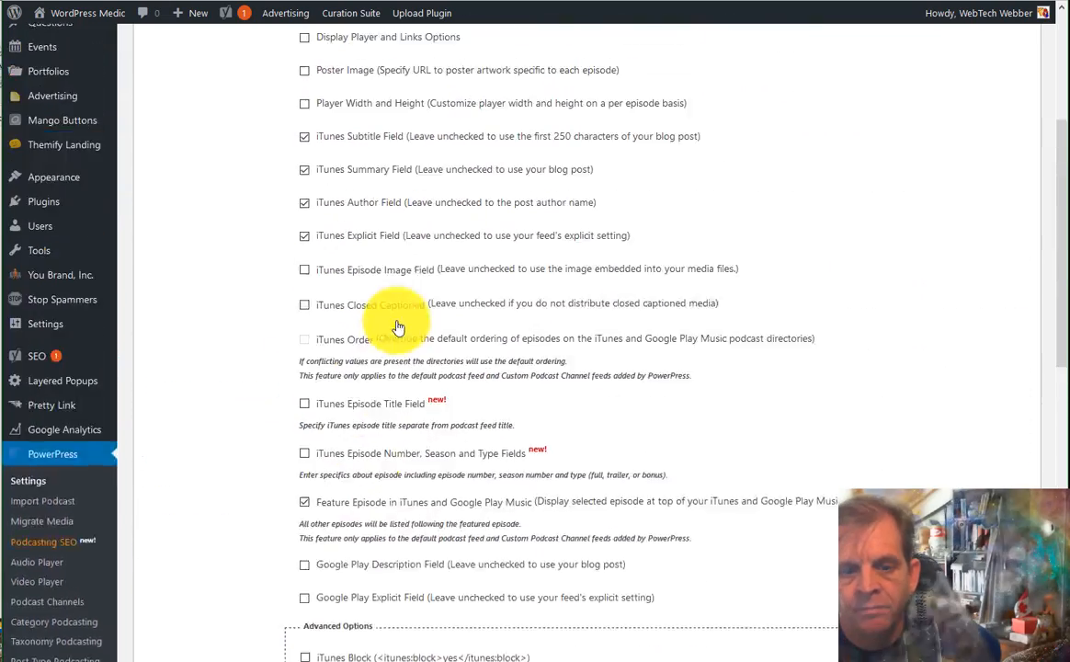
Review the Services & Stats settings and the Website settings for media display, media links and subscribe links.
{"action": "left_click", "coordinate": [287, 84]}
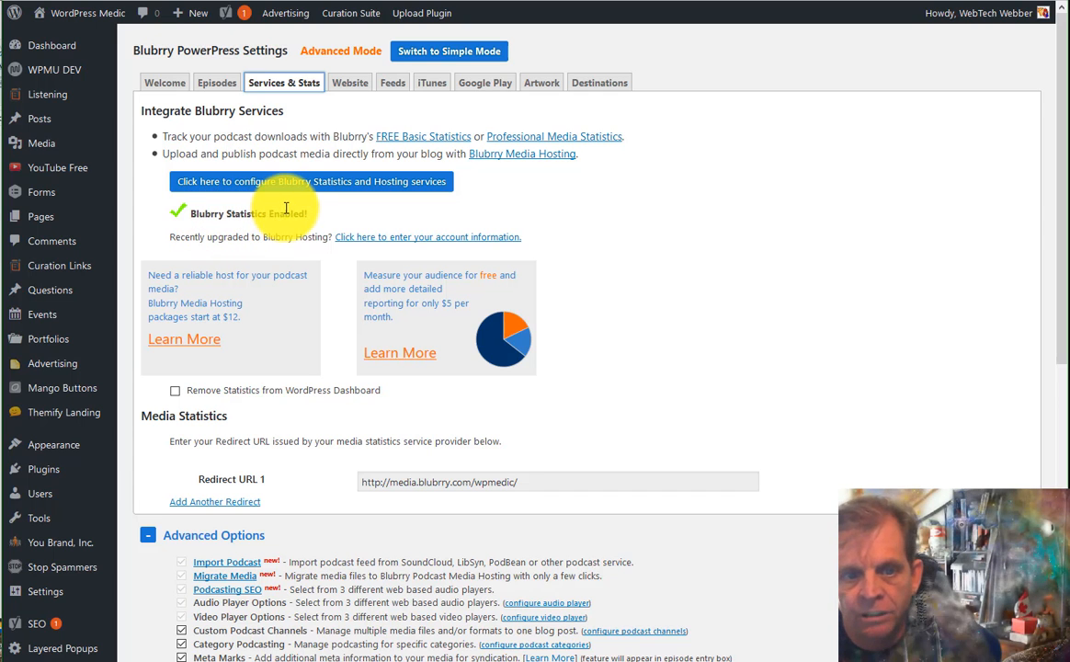
{"action": "left_click", "coordinate": [348, 85]}
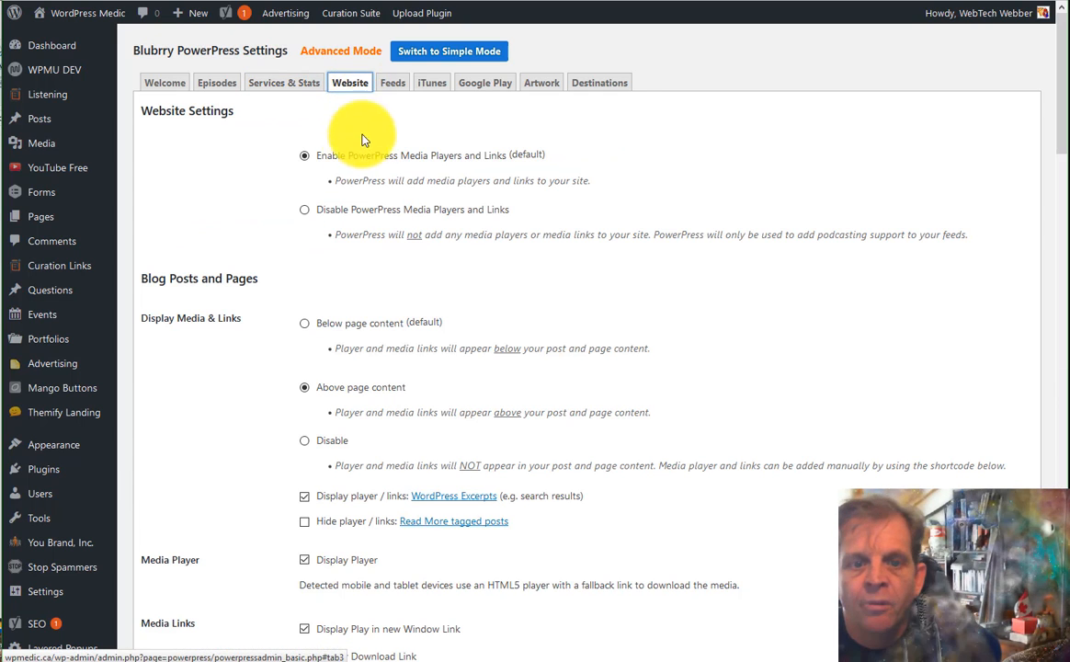
{"action": "scroll", "coordinate": [347, 254], "scroll_direction": "down", "scroll_amount": 1}
{"action": "scroll", "coordinate": [346, 254], "scroll_direction": "down", "scroll_amount": 2}
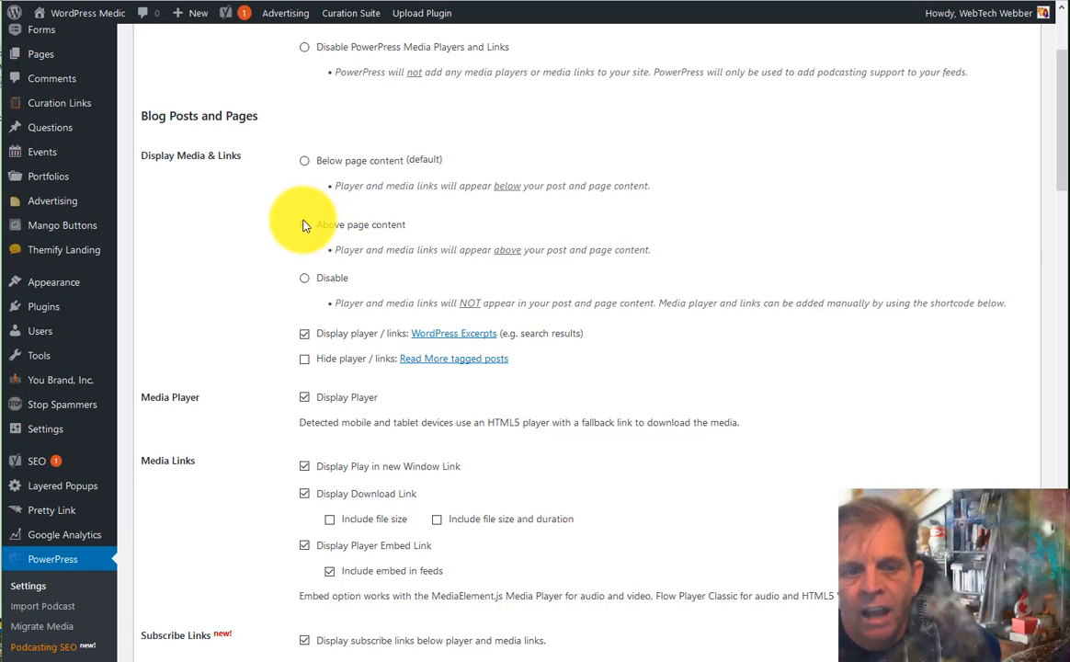
{"action": "scroll", "coordinate": [368, 253], "scroll_direction": "down", "scroll_amount": 8}
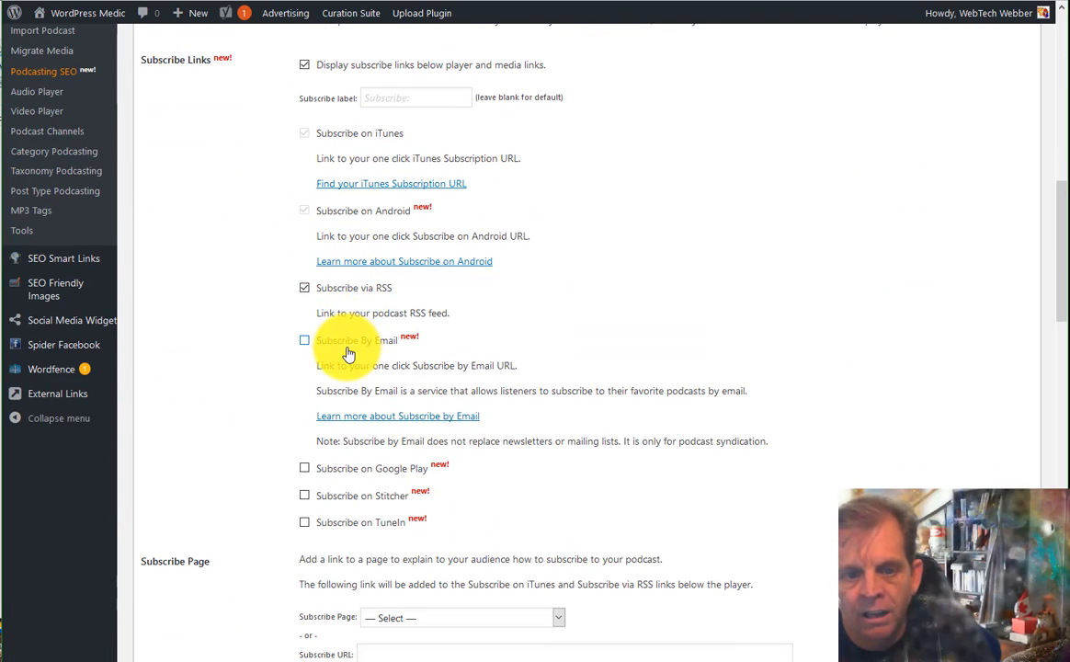
{"action": "scroll", "coordinate": [343, 353], "scroll_direction": "down", "scroll_amount": 2}
{"action": "scroll", "coordinate": [346, 323], "scroll_direction": "up", "scroll_amount": 10}
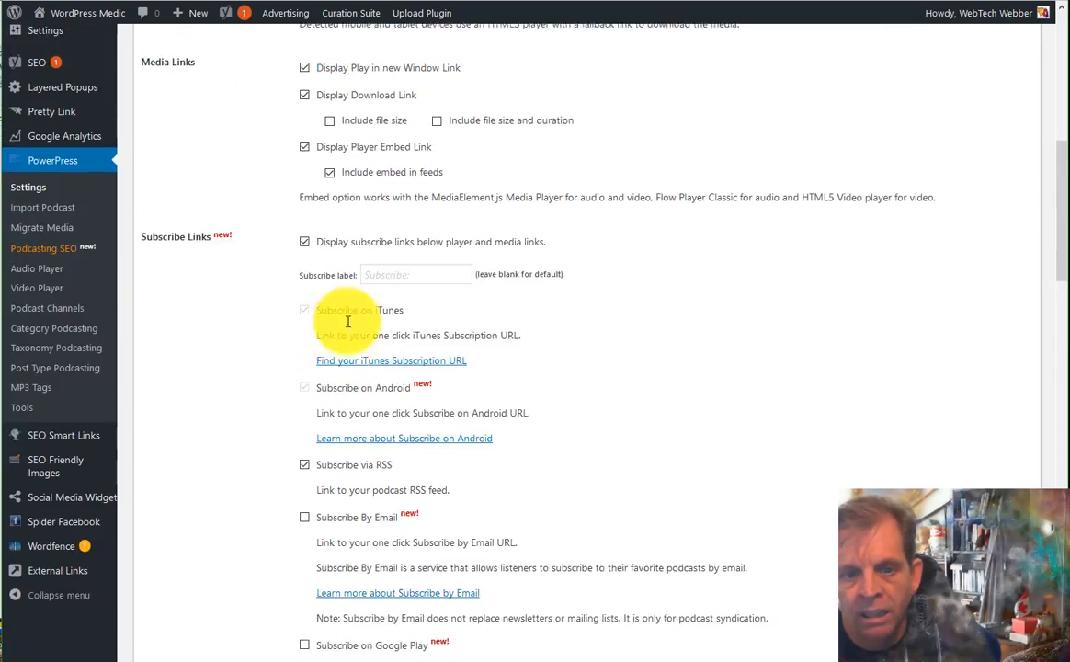
Review the main podcast Feeds settings and the iTunes settings, including category, explicit, author, email and type.
{"action": "scroll", "coordinate": [354, 220], "scroll_direction": "up", "scroll_amount": 2}
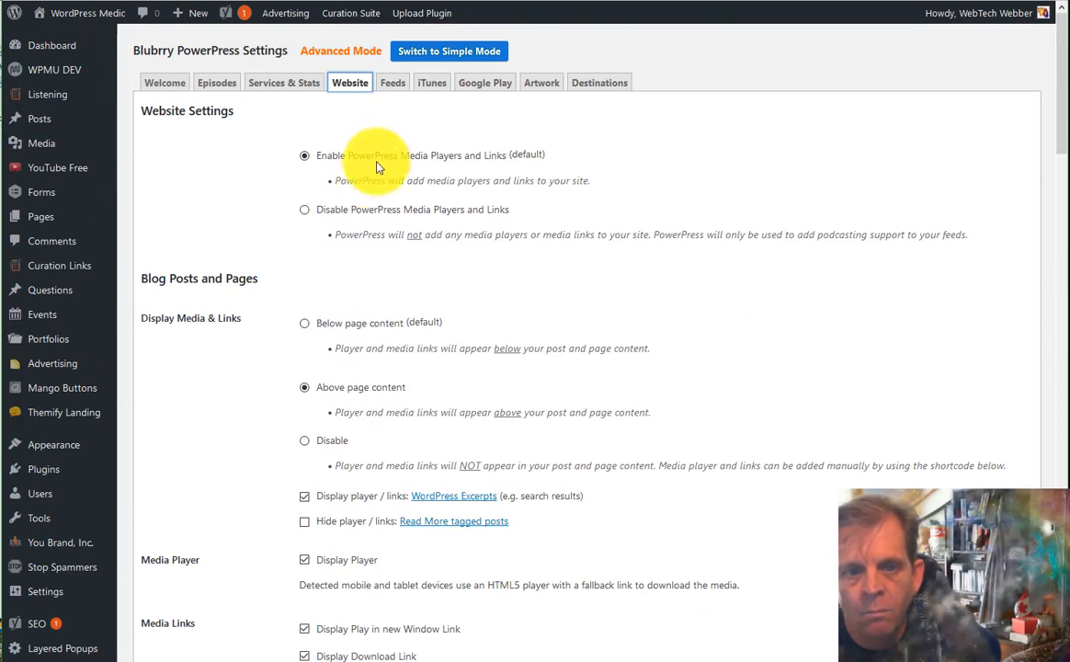
{"action": "left_click", "coordinate": [396, 85]}
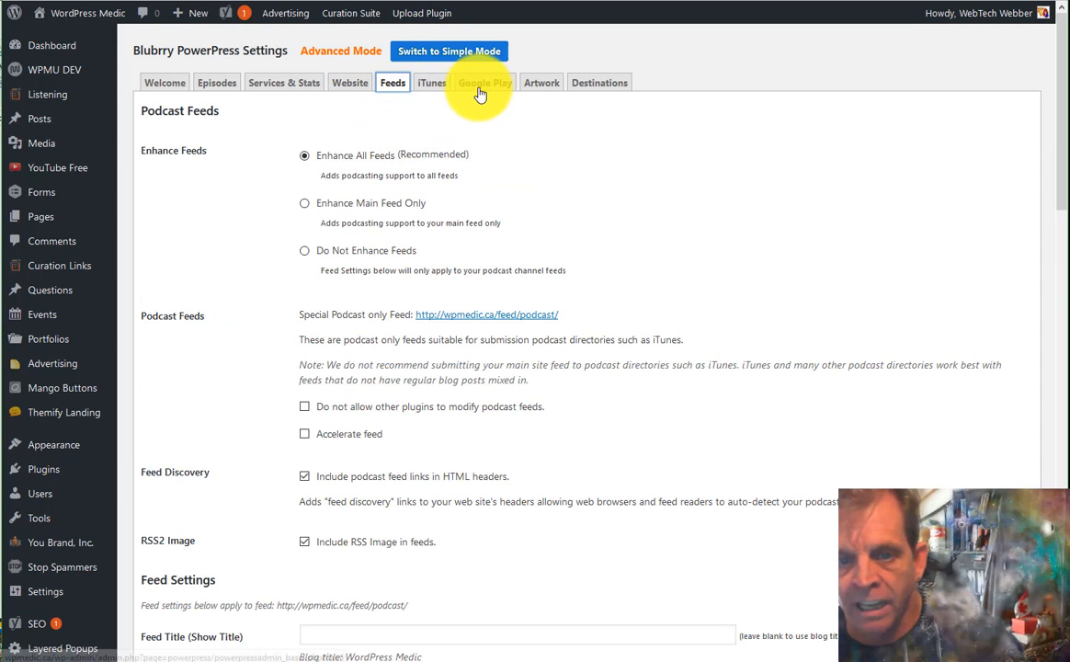
{"action": "left_click", "coordinate": [431, 89]}
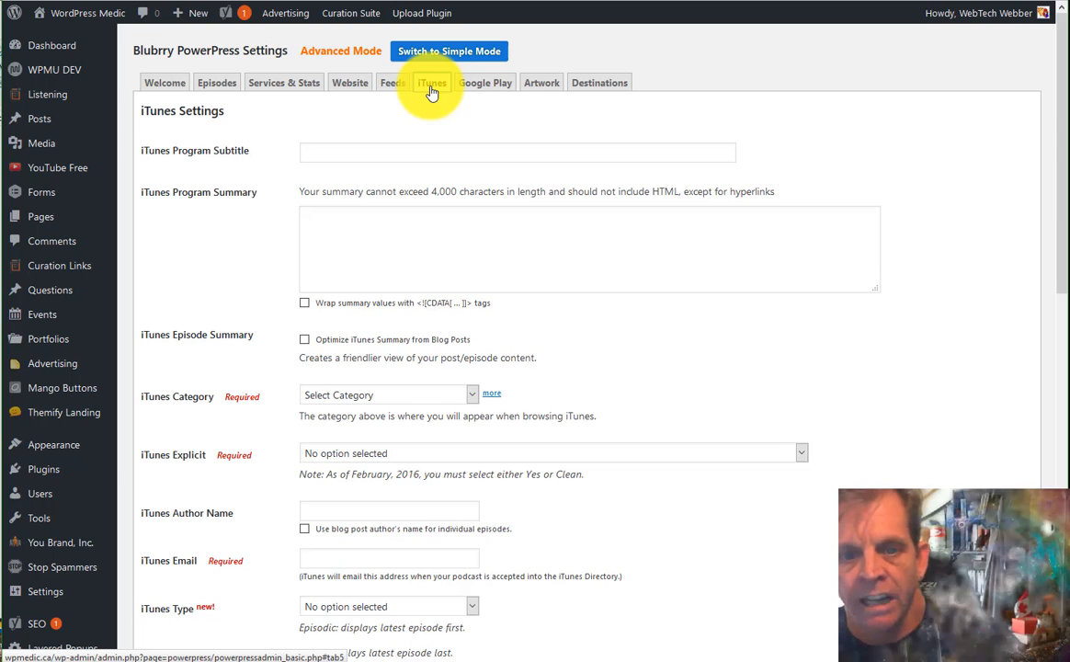
{"action": "scroll", "coordinate": [468, 322], "scroll_direction": "down", "scroll_amount": 5}
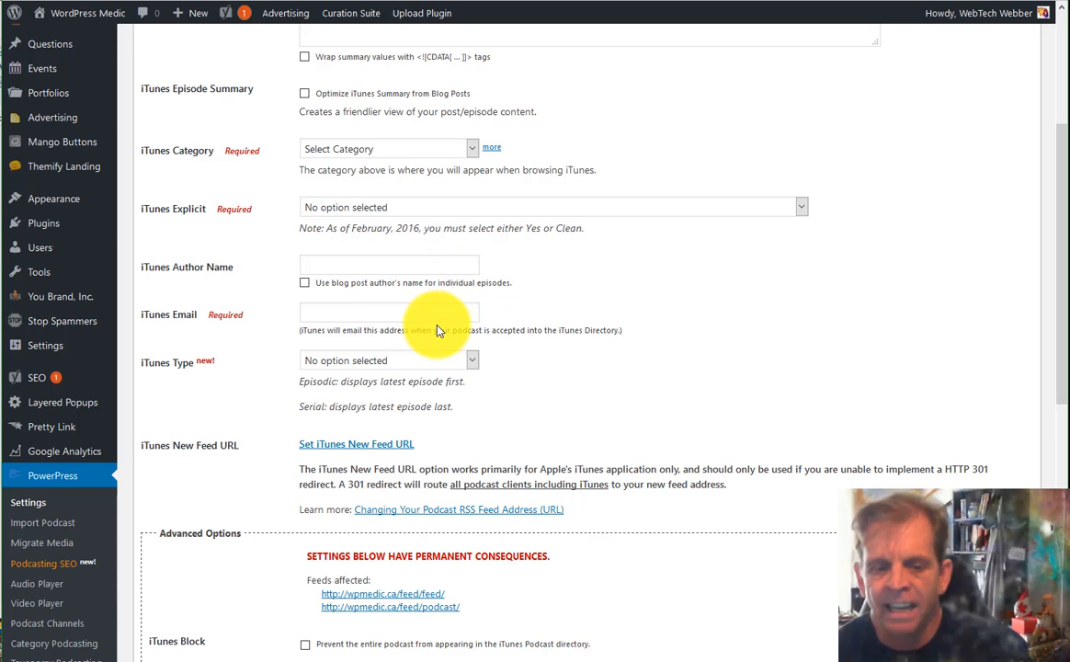
{"action": "scroll", "coordinate": [435, 331], "scroll_direction": "down", "scroll_amount": 2}
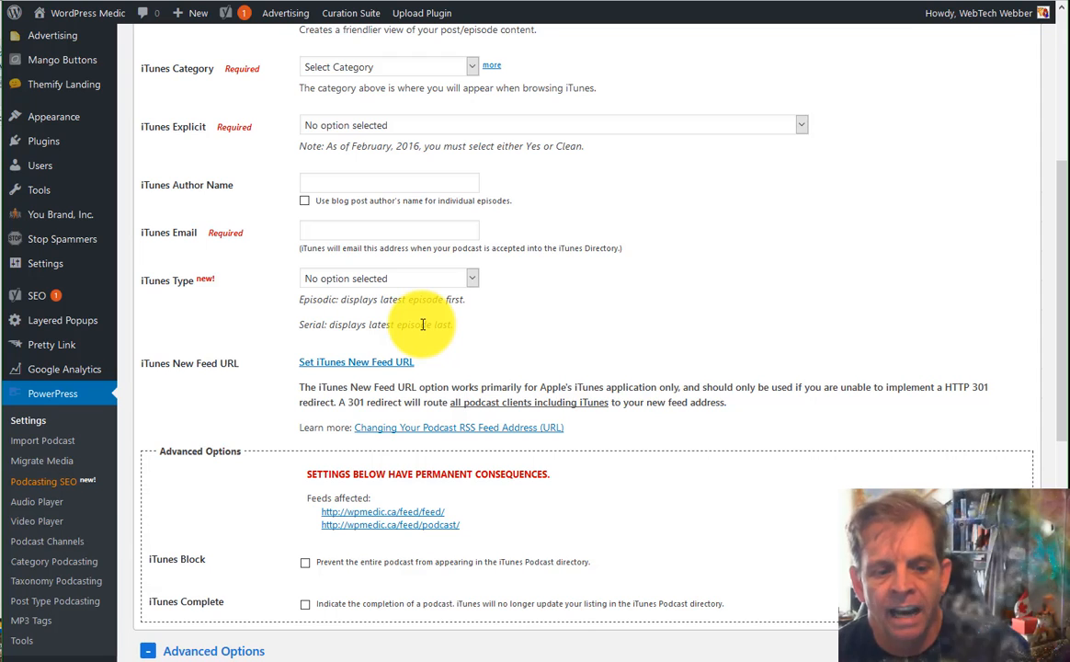
{"action": "scroll", "coordinate": [422, 325], "scroll_direction": "up", "scroll_amount": 4}
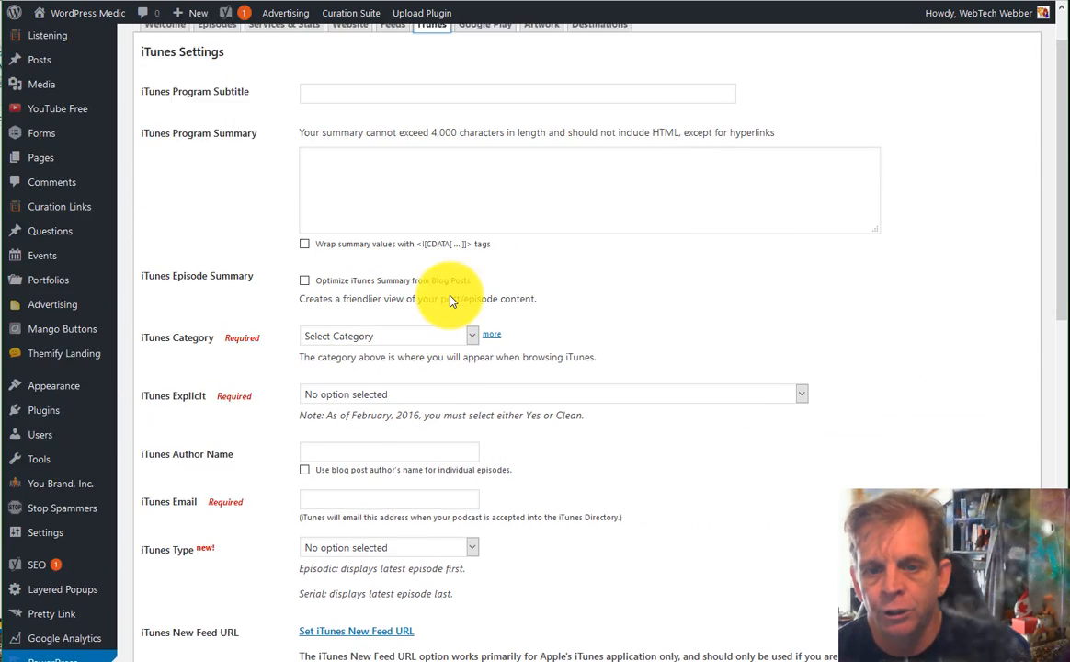
Review the main Google Play settings and the Artwork image requirements, along with the advanced options list.
{"action": "left_click", "coordinate": [490, 90]}
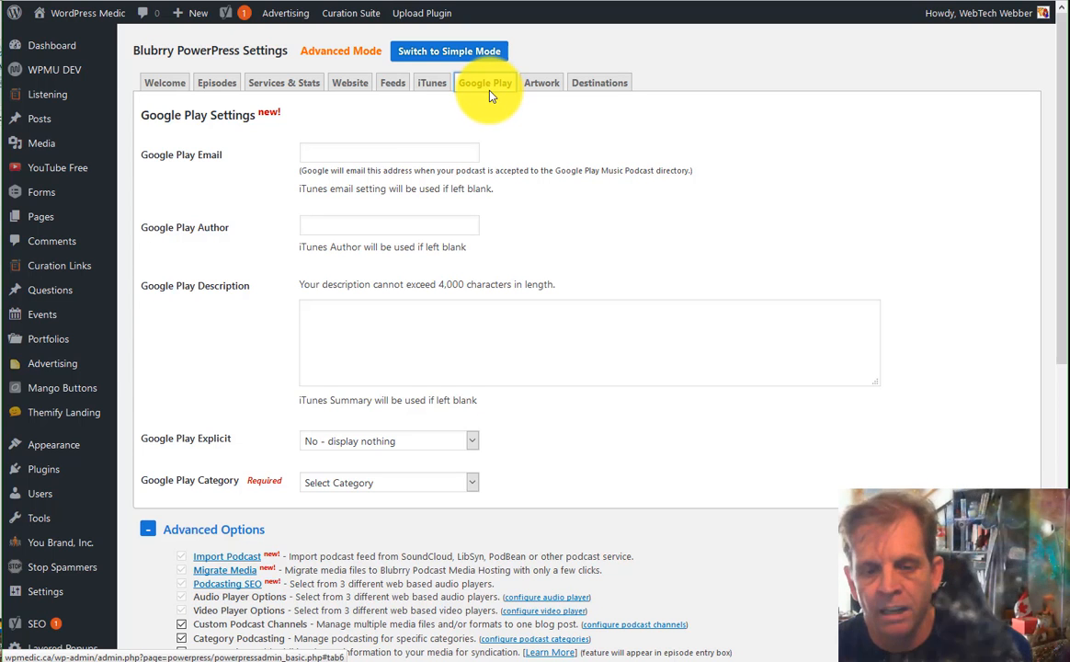
{"action": "left_click", "coordinate": [540, 89]}
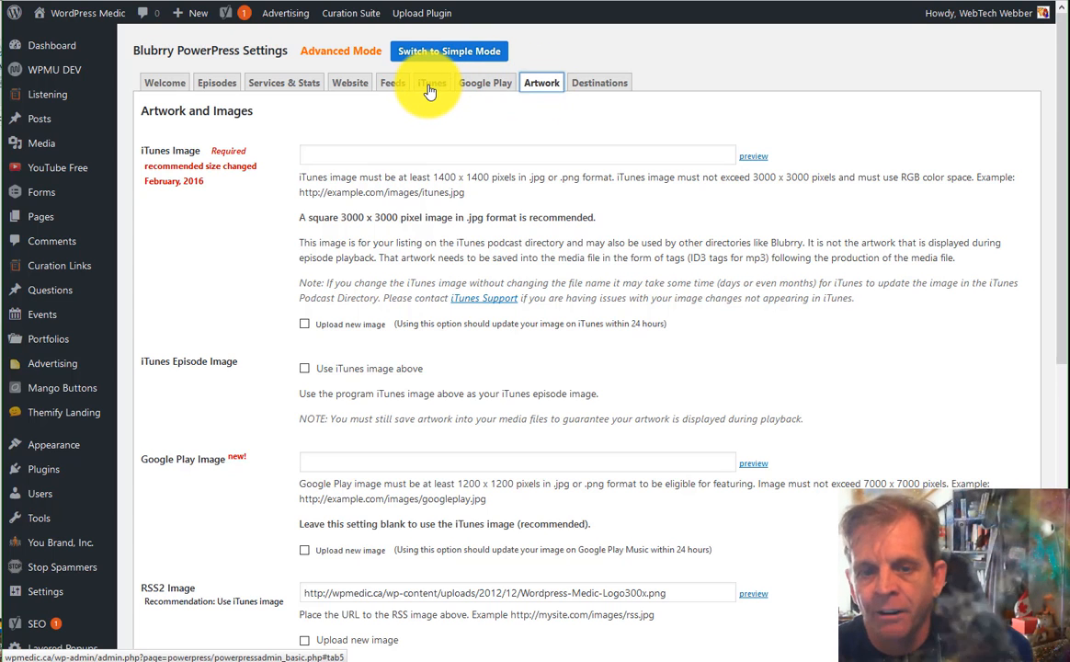
{"action": "scroll", "coordinate": [404, 124], "scroll_direction": "down", "scroll_amount": 5}
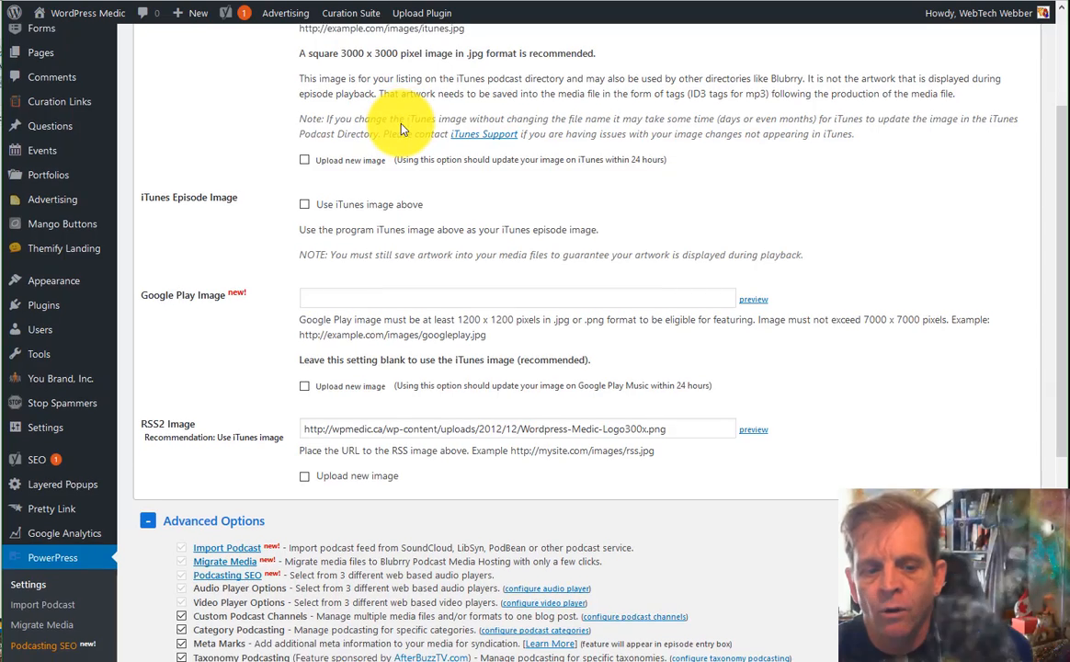
{"action": "scroll", "coordinate": [402, 123], "scroll_direction": "down", "scroll_amount": 1}
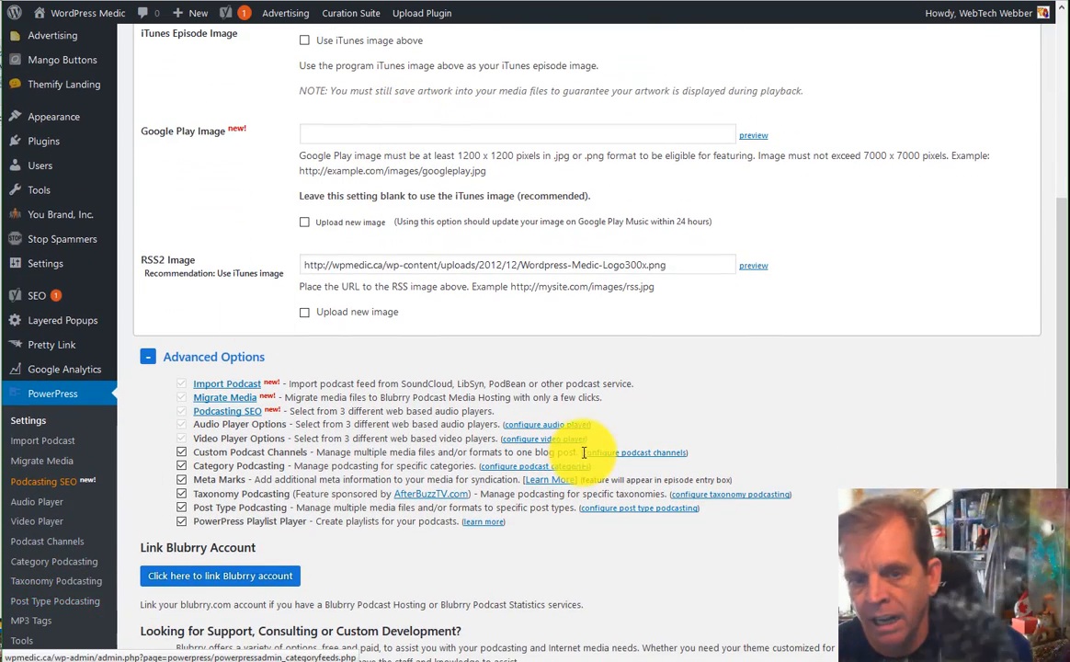
{"action": "scroll", "coordinate": [551, 432], "scroll_direction": "up", "scroll_amount": 6}
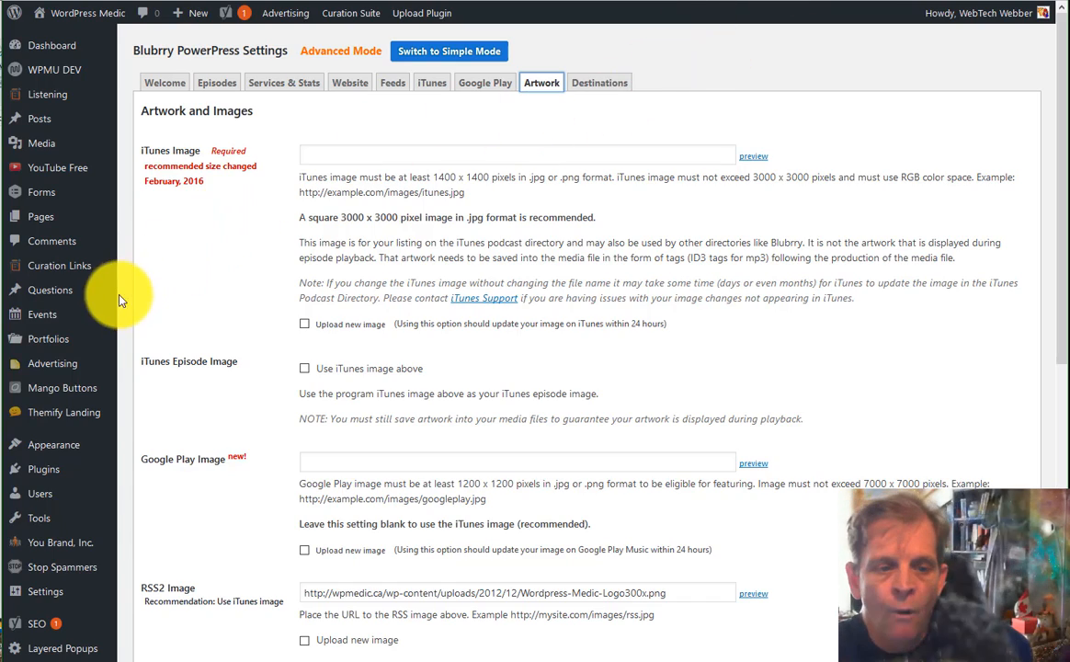
Open the WordPress Medic Podcast category's podcast settings for editing from Category Podcasting.
{"action": "scroll", "coordinate": [57, 352], "scroll_direction": "down", "scroll_amount": 2}
{"action": "scroll", "coordinate": [57, 352], "scroll_direction": "down", "scroll_amount": 5}
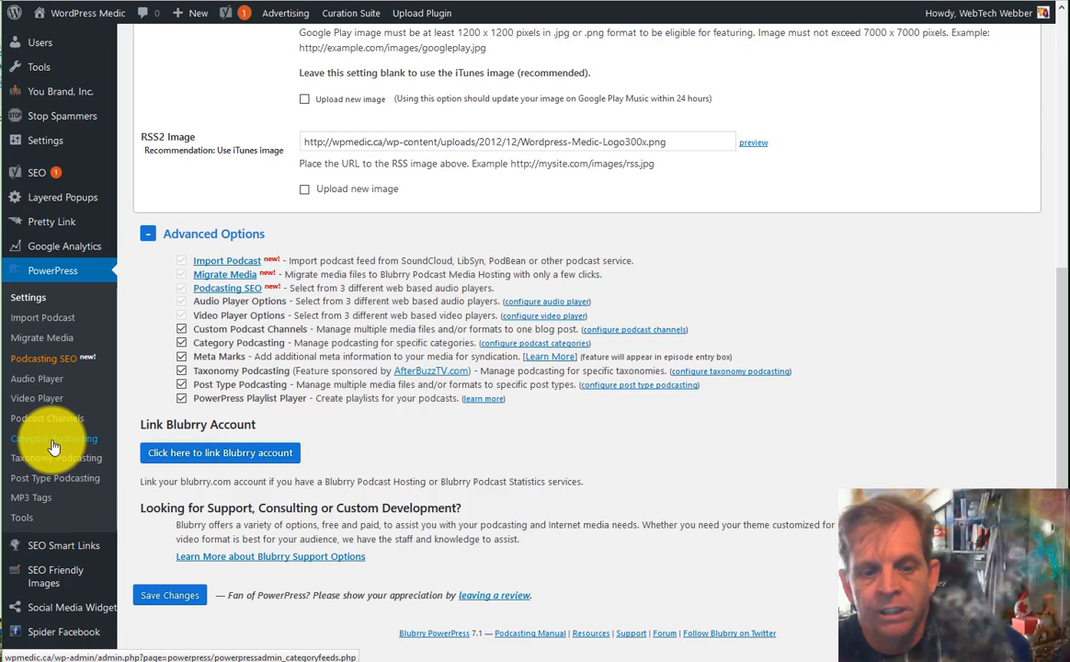
{"action": "left_click", "coordinate": [54, 444]}
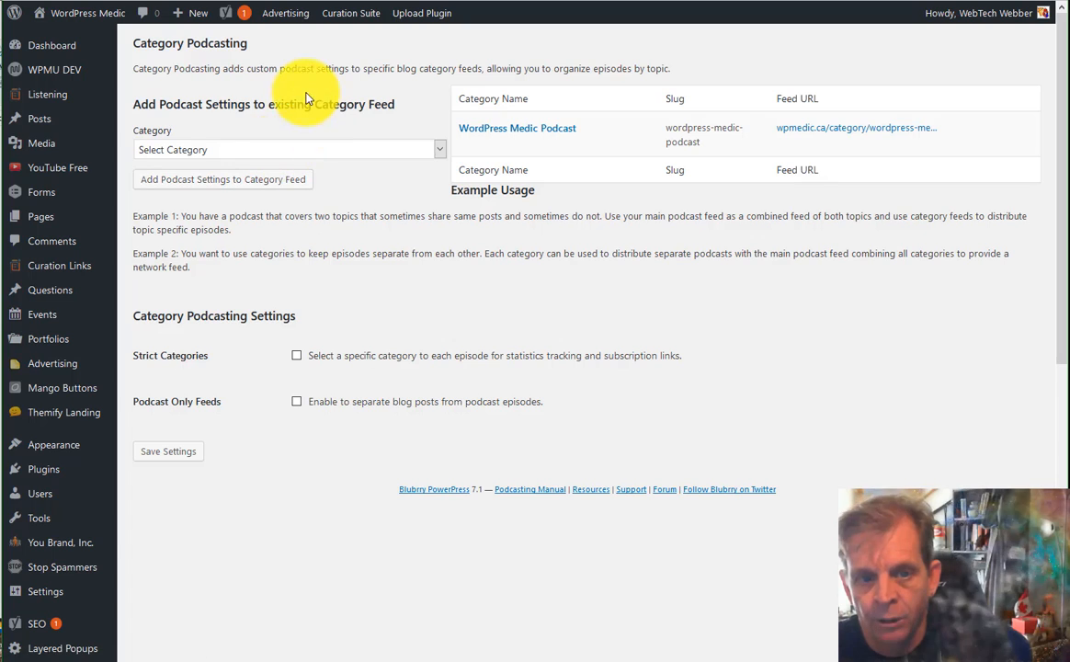
{"action": "mouse_move", "coordinate": [543, 147]}
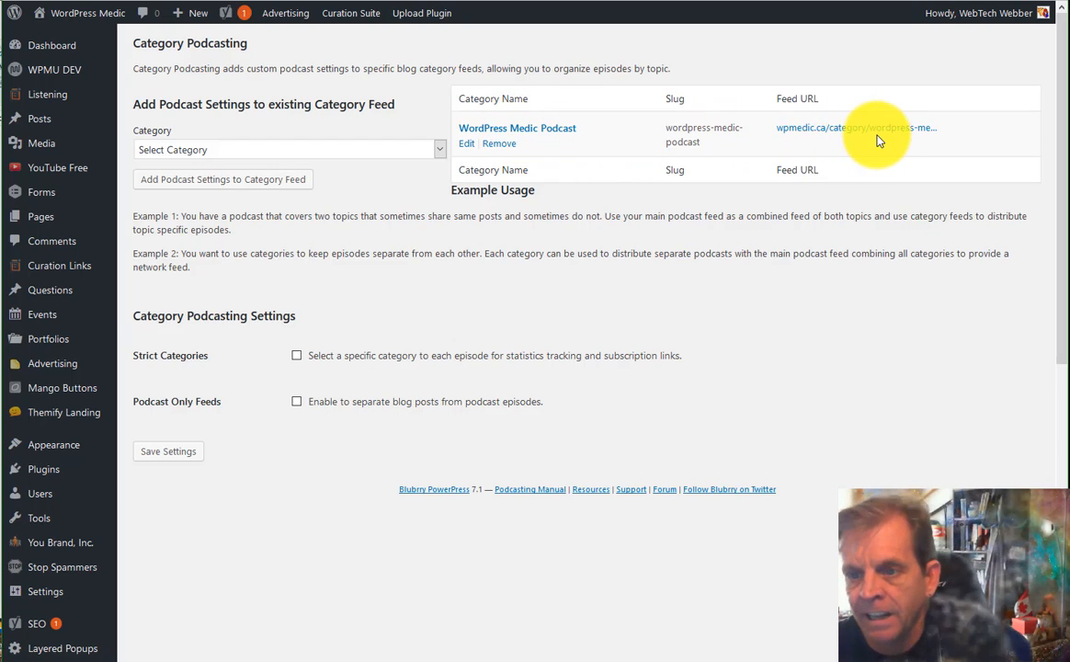
{"action": "left_click", "coordinate": [469, 152]}
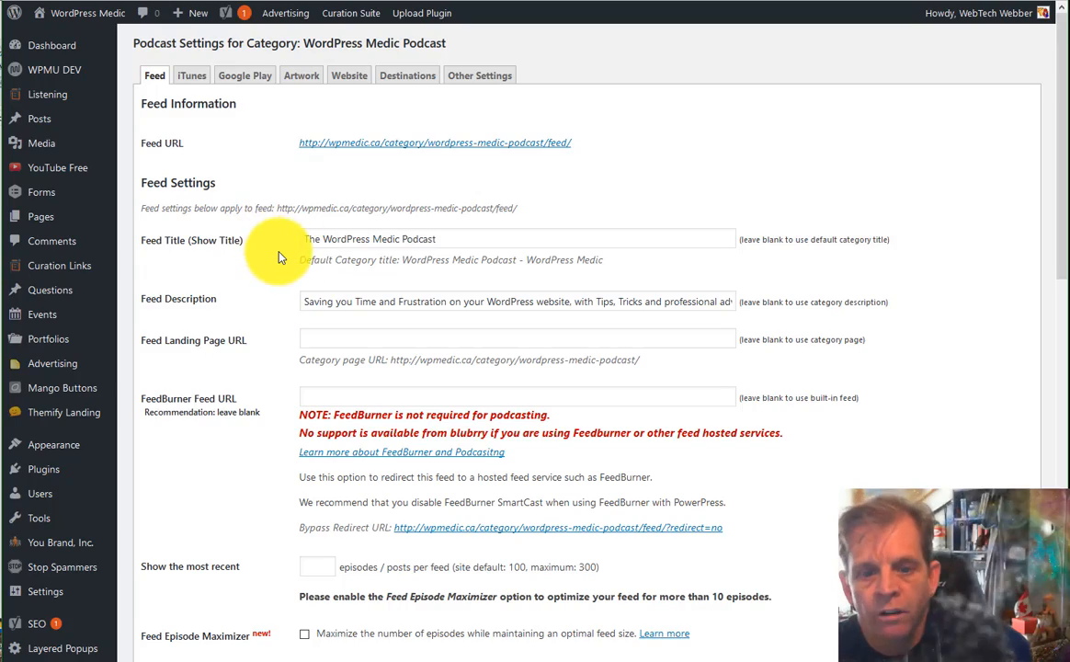
Review the category's feed settings, including title, description, language, copyright, location, episode frequency and donate link.
{"action": "scroll", "coordinate": [275, 246], "scroll_direction": "down", "scroll_amount": 3}
{"action": "scroll", "coordinate": [280, 239], "scroll_direction": "down", "scroll_amount": 5}
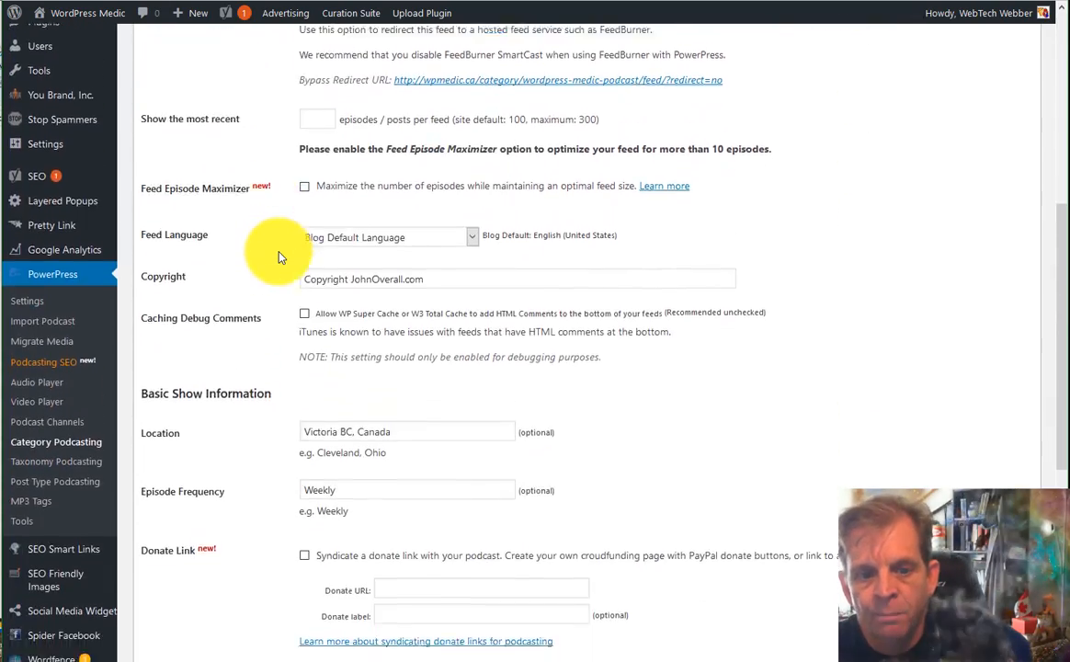
{"action": "scroll", "coordinate": [272, 248], "scroll_direction": "up", "scroll_amount": 8}
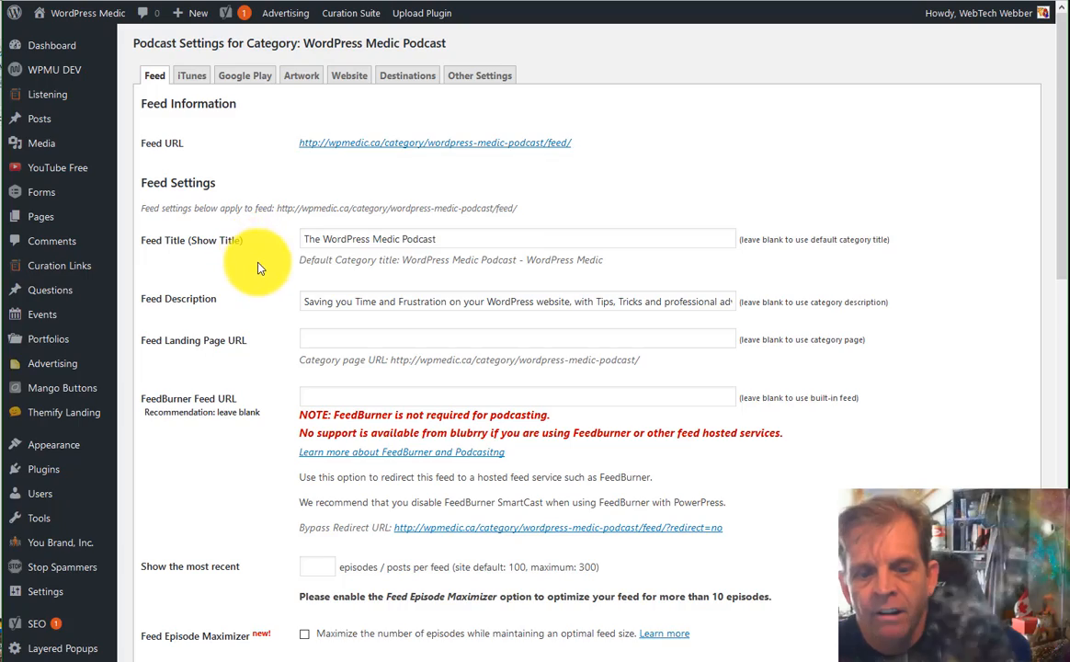
{"action": "scroll", "coordinate": [263, 258], "scroll_direction": "down", "scroll_amount": 10}
{"action": "scroll", "coordinate": [382, 305], "scroll_direction": "down", "scroll_amount": 4}
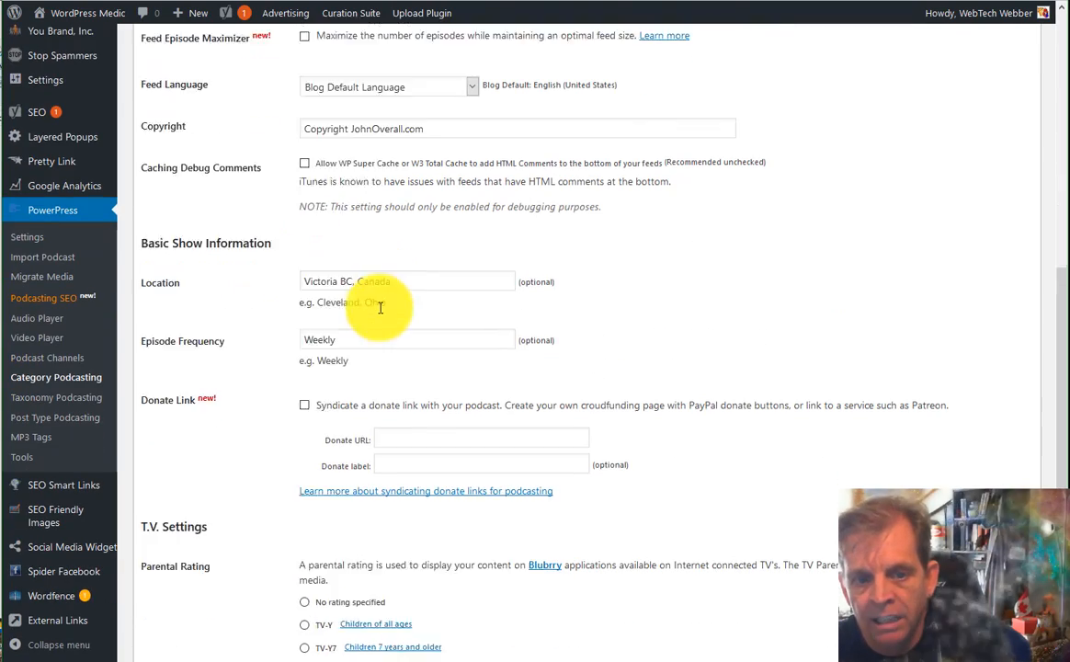
Review the category's iTunes settings, from the program subtitle and summary through category, author, email and type.
{"action": "scroll", "coordinate": [368, 308], "scroll_direction": "up", "scroll_amount": 14}
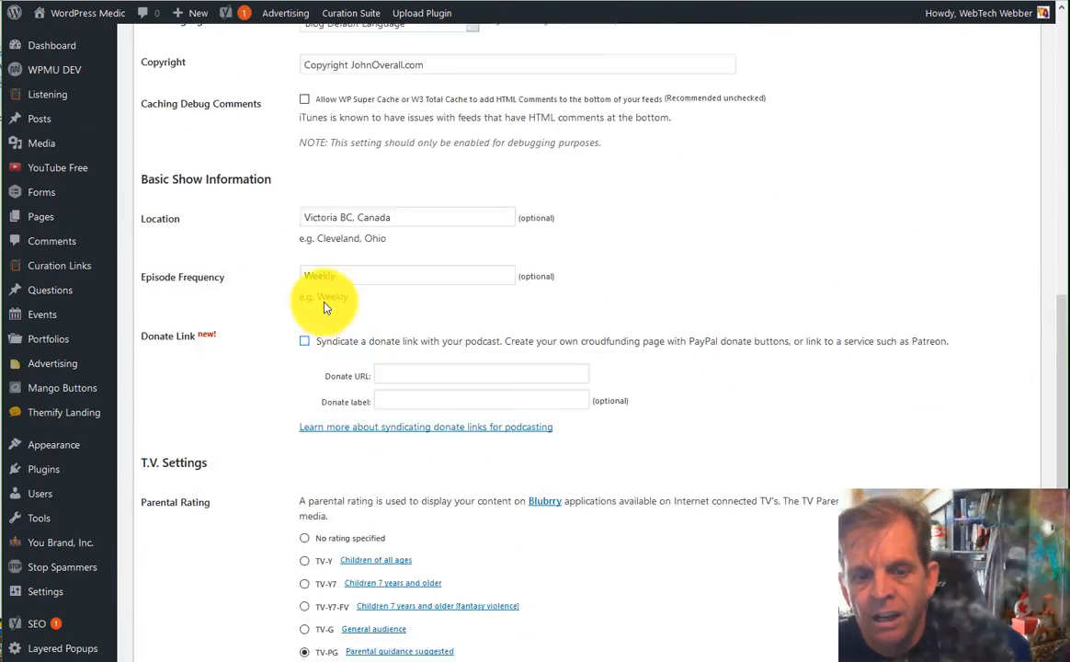
{"action": "left_click", "coordinate": [195, 77]}
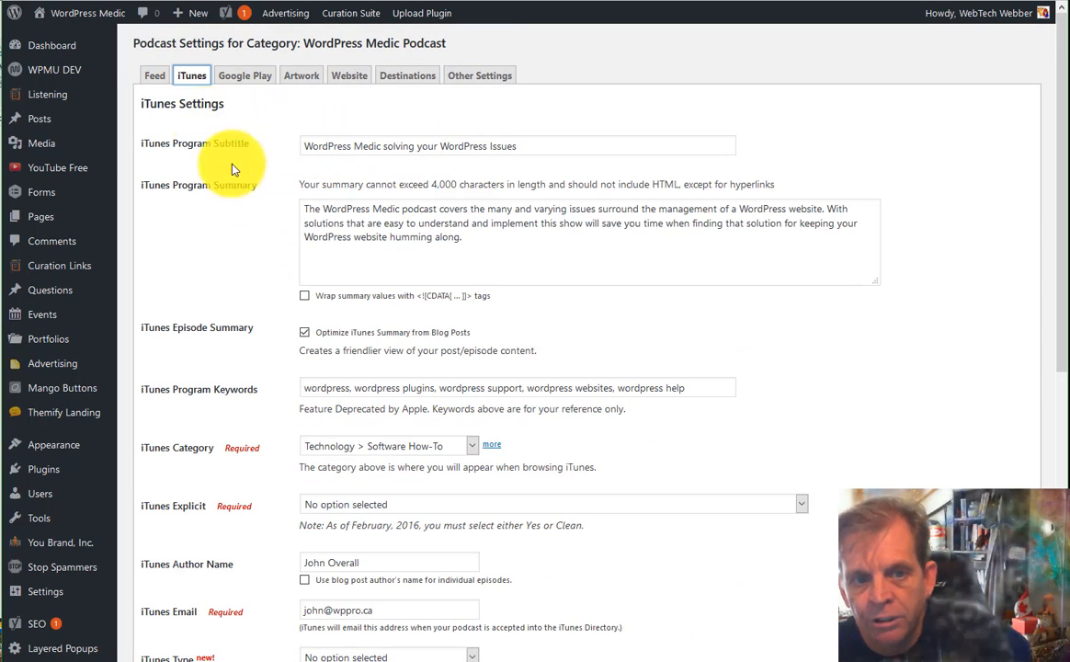
{"action": "scroll", "coordinate": [363, 324], "scroll_direction": "down", "scroll_amount": 1}
{"action": "scroll", "coordinate": [359, 322], "scroll_direction": "down", "scroll_amount": 4}
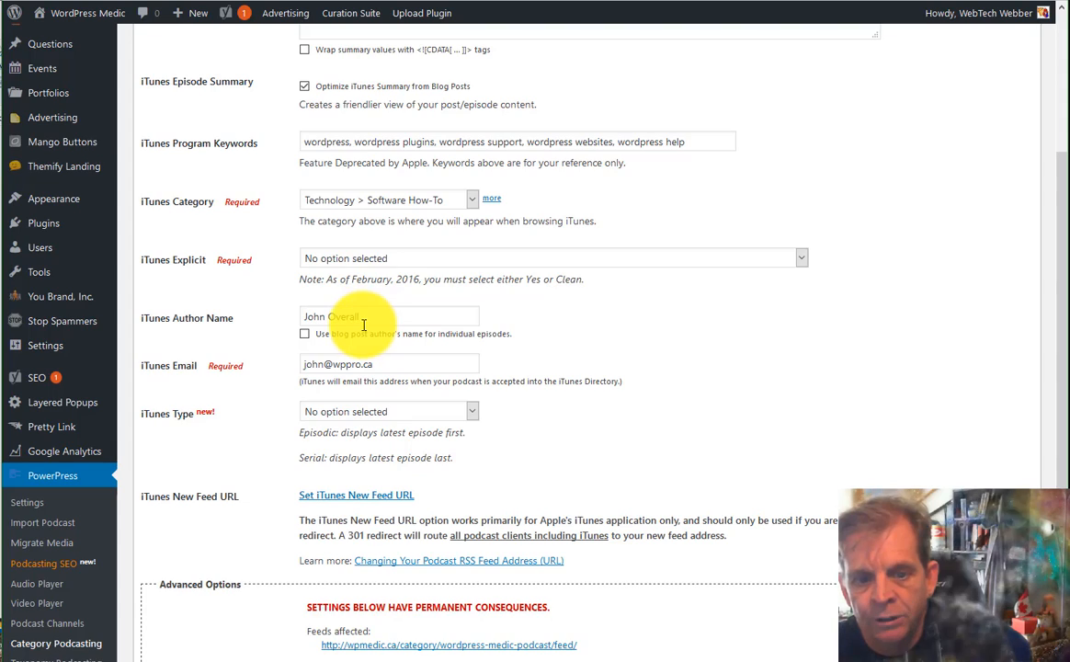
{"action": "scroll", "coordinate": [311, 191], "scroll_direction": "up", "scroll_amount": 4}
Review the category's Google Play, Artwork, Website and Destinations settings and its media statistics redirect under Other Settings.
{"action": "left_click", "coordinate": [249, 79]}
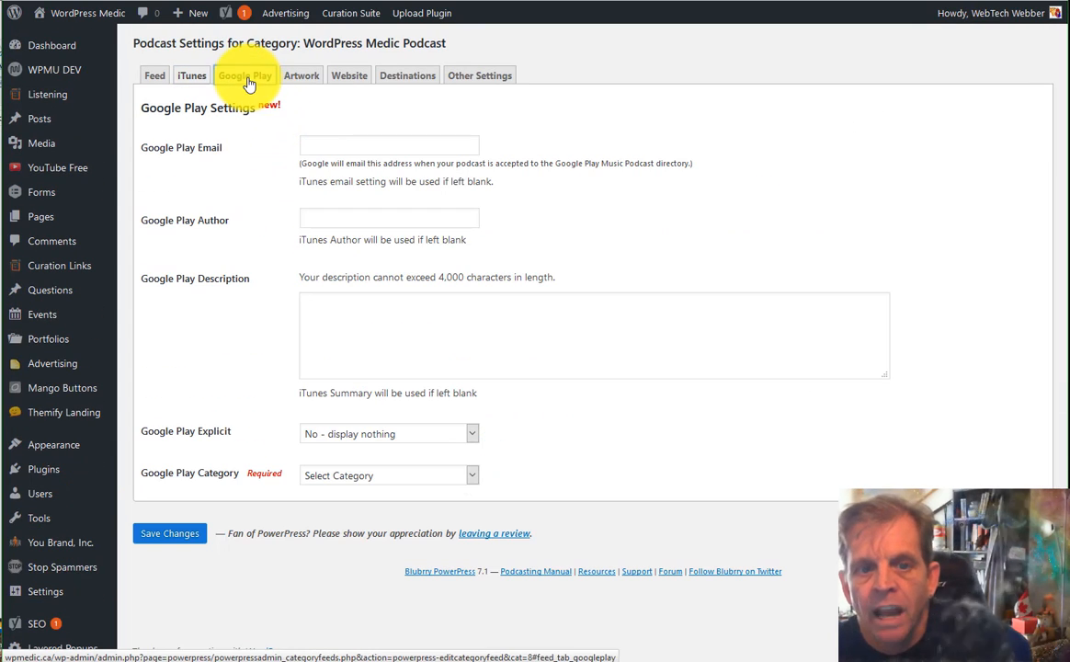
{"action": "left_click", "coordinate": [304, 79]}
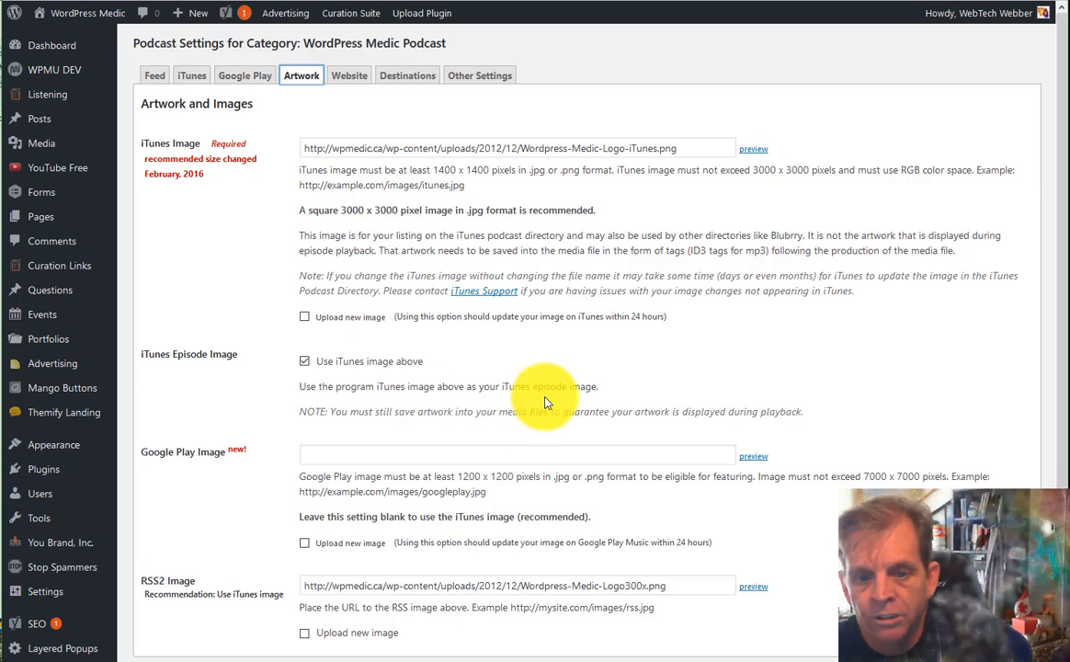
{"action": "left_click", "coordinate": [347, 77]}
{"action": "left_click", "coordinate": [409, 79]}
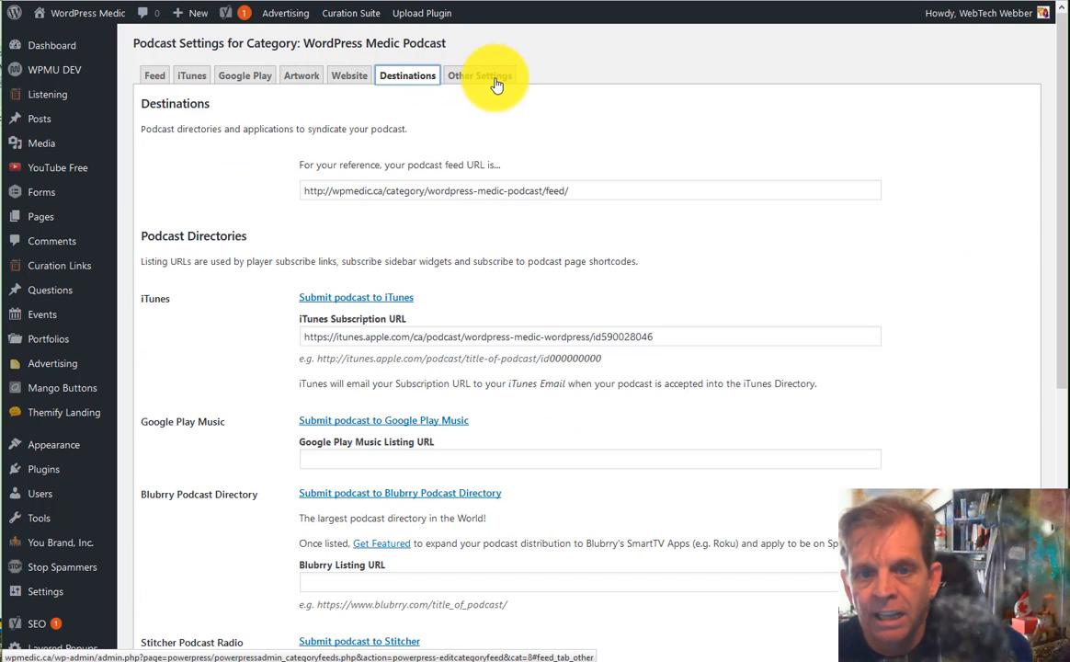
{"action": "left_click", "coordinate": [487, 79]}
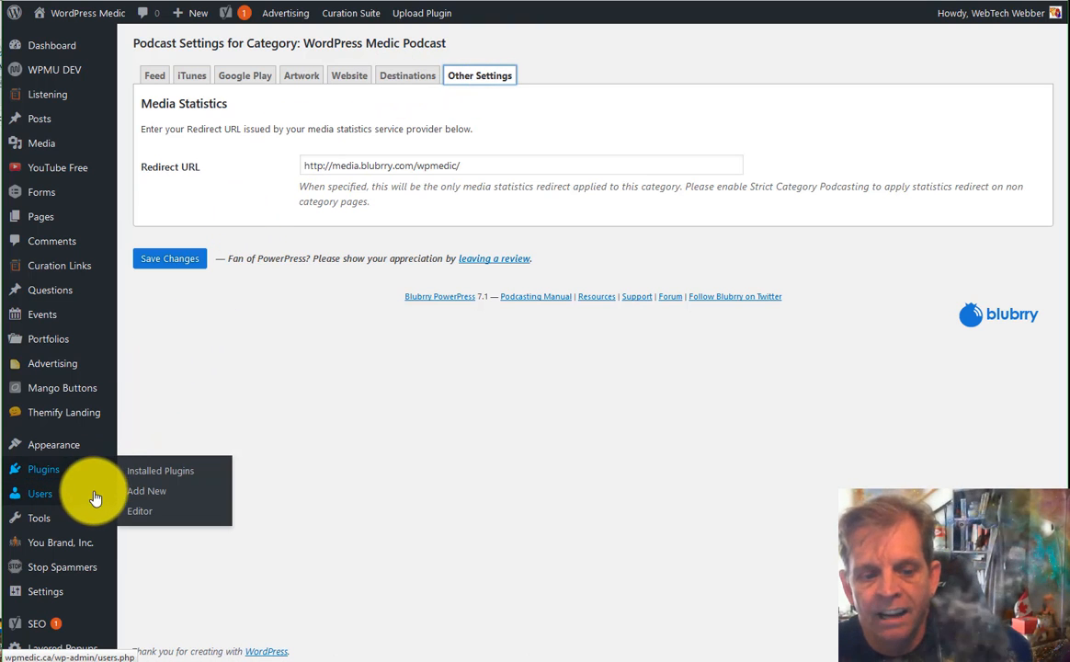
Return to the Category Podcasting overview and check which existing categories can be given podcast settings.
{"action": "mouse_move", "coordinate": [87, 491]}
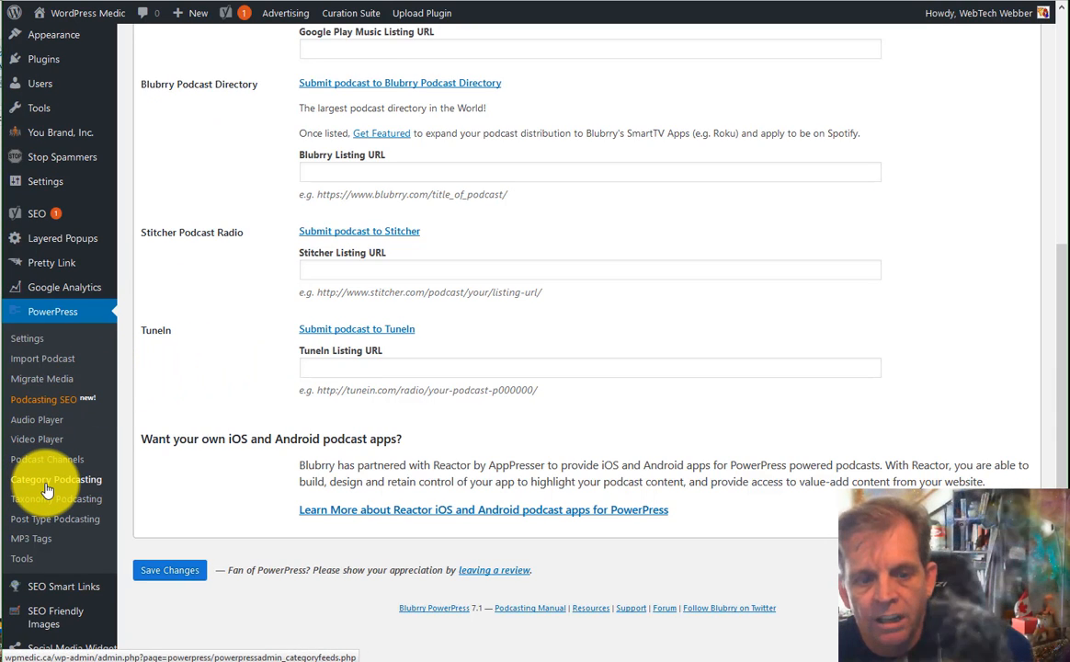
{"action": "left_click", "coordinate": [48, 490]}
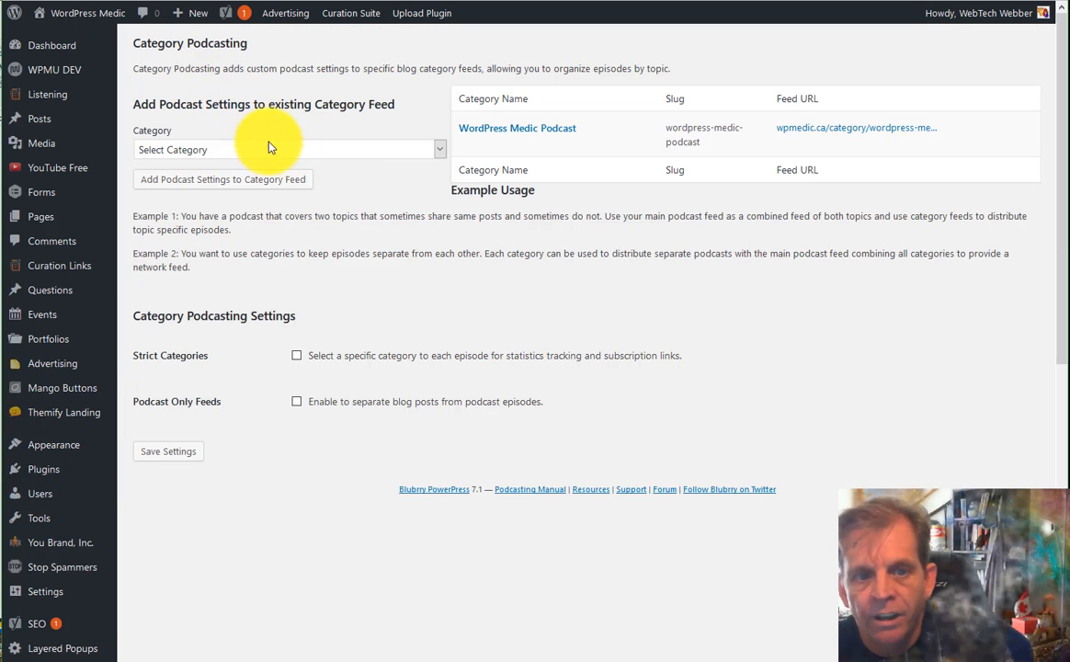
{"action": "left_click", "coordinate": [276, 150]}
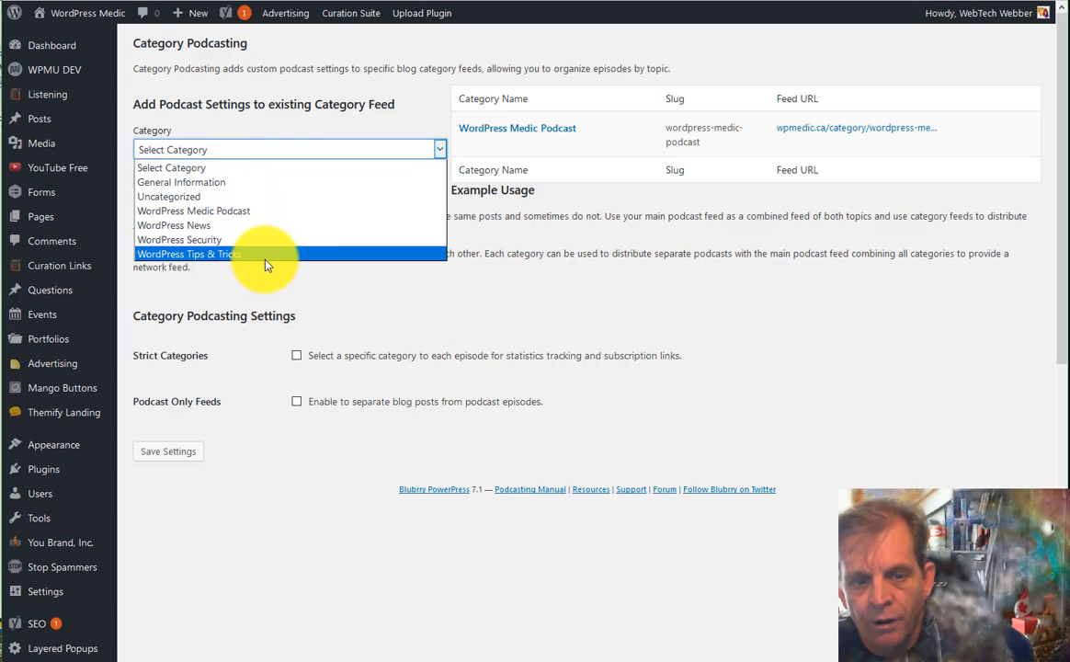
{"action": "left_click", "coordinate": [345, 311]}
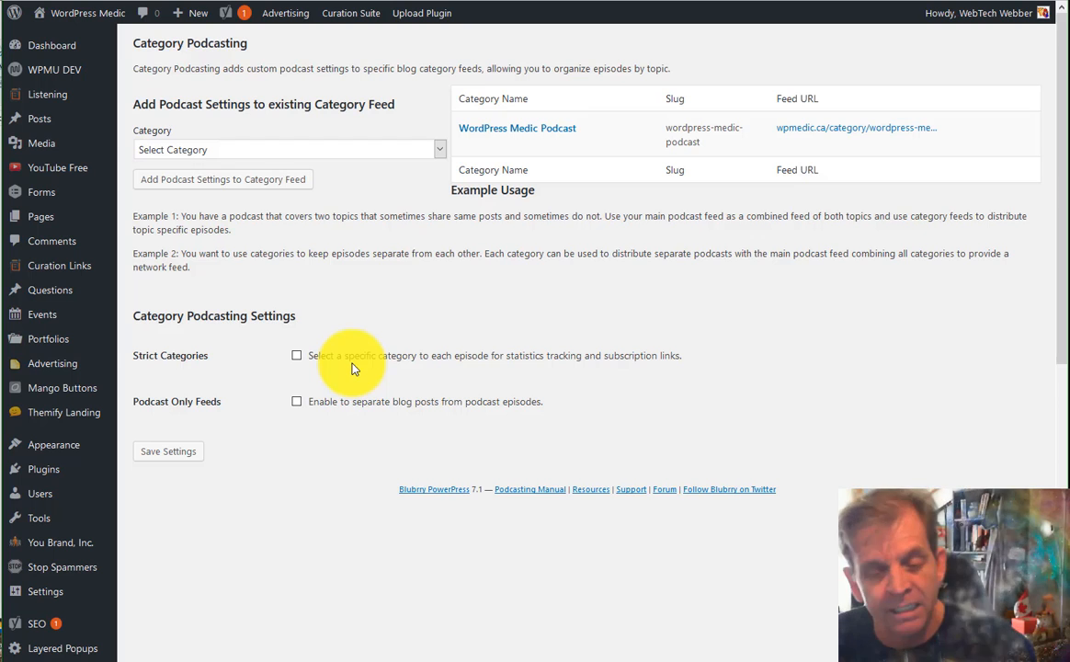
Open the PowerPress video player options and review the MediaElement.js, HTML5 Video Player and VideoJS choices.
{"action": "scroll", "coordinate": [115, 276], "scroll_direction": "down", "scroll_amount": 5}
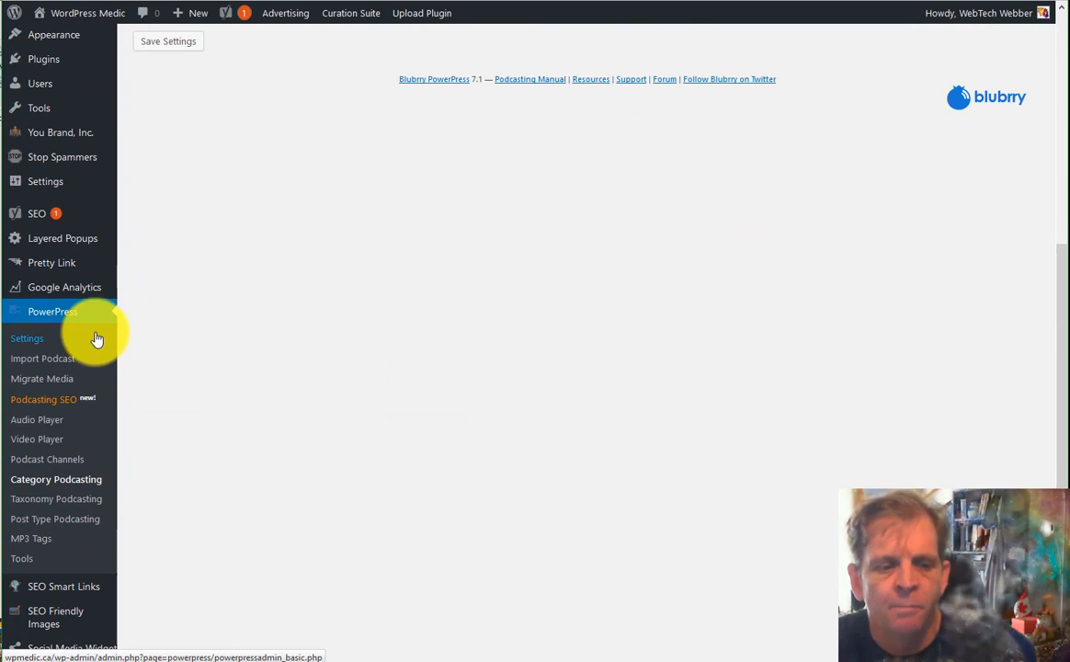
{"action": "scroll", "coordinate": [189, 339], "scroll_direction": "up", "scroll_amount": 2}
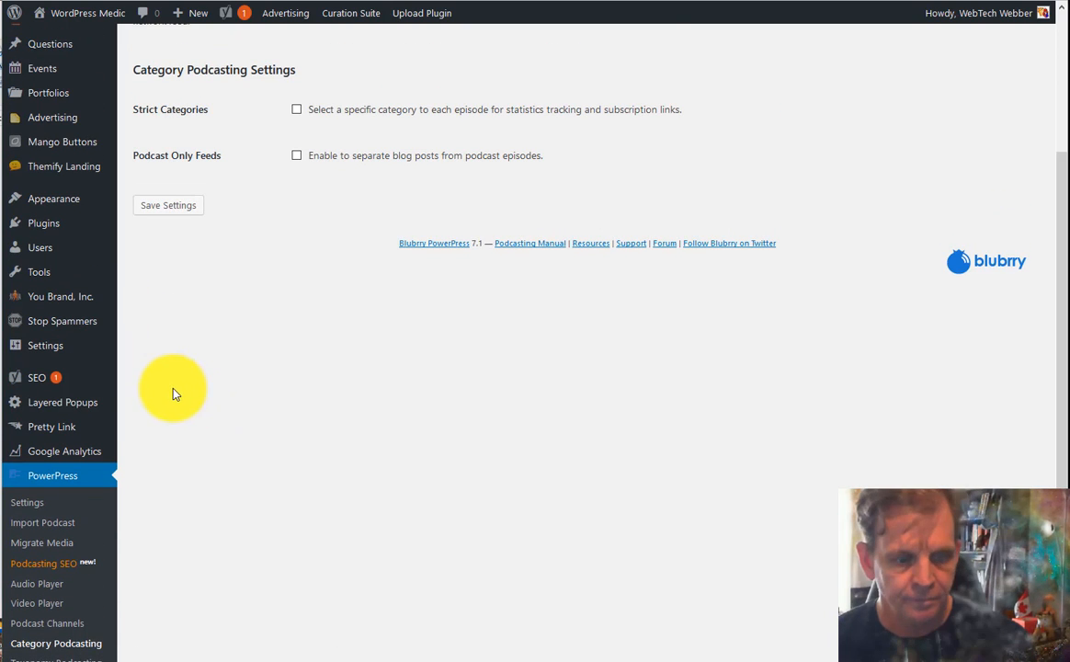
{"action": "scroll", "coordinate": [160, 356], "scroll_direction": "down", "scroll_amount": 2}
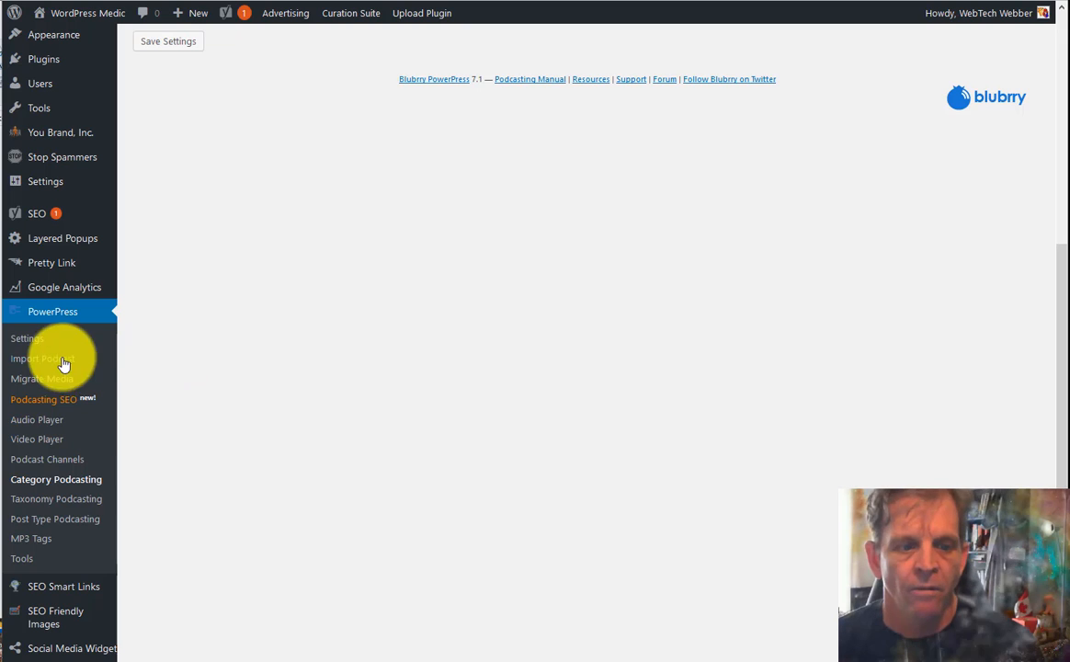
{"action": "left_click", "coordinate": [53, 442]}
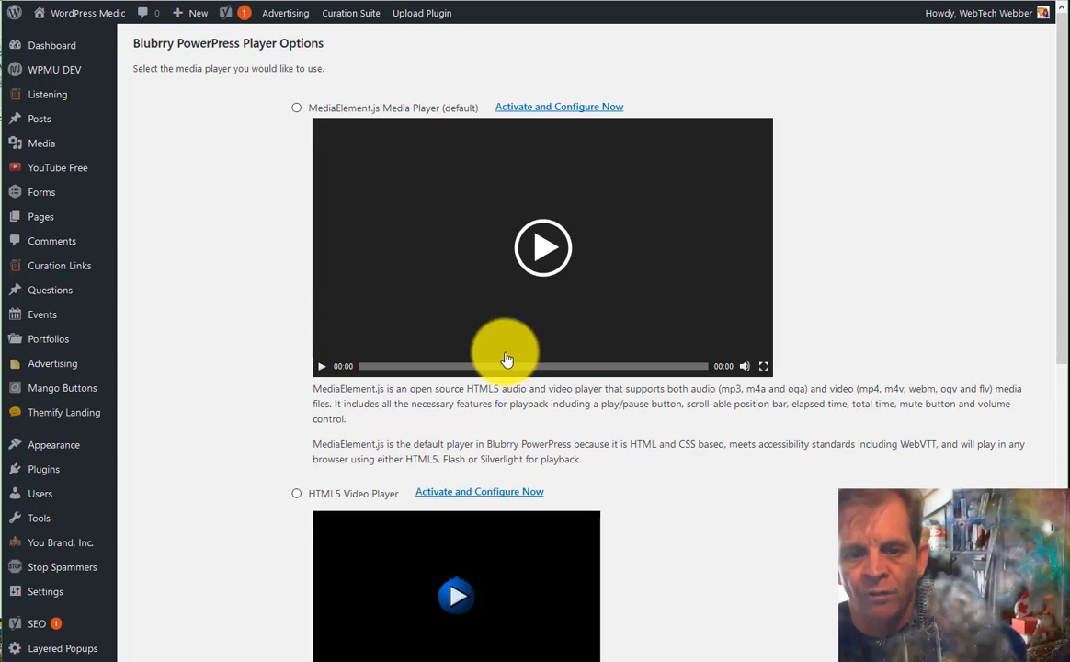
{"action": "scroll", "coordinate": [386, 487], "scroll_direction": "down", "scroll_amount": 5}
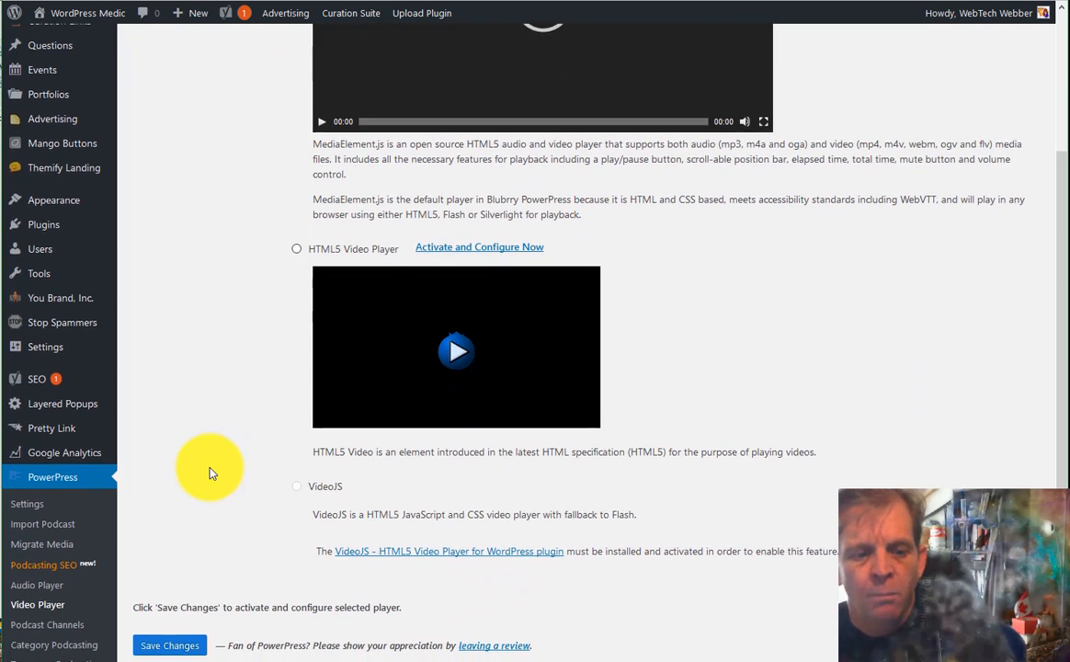
{"action": "scroll", "coordinate": [208, 471], "scroll_direction": "down", "scroll_amount": 2}
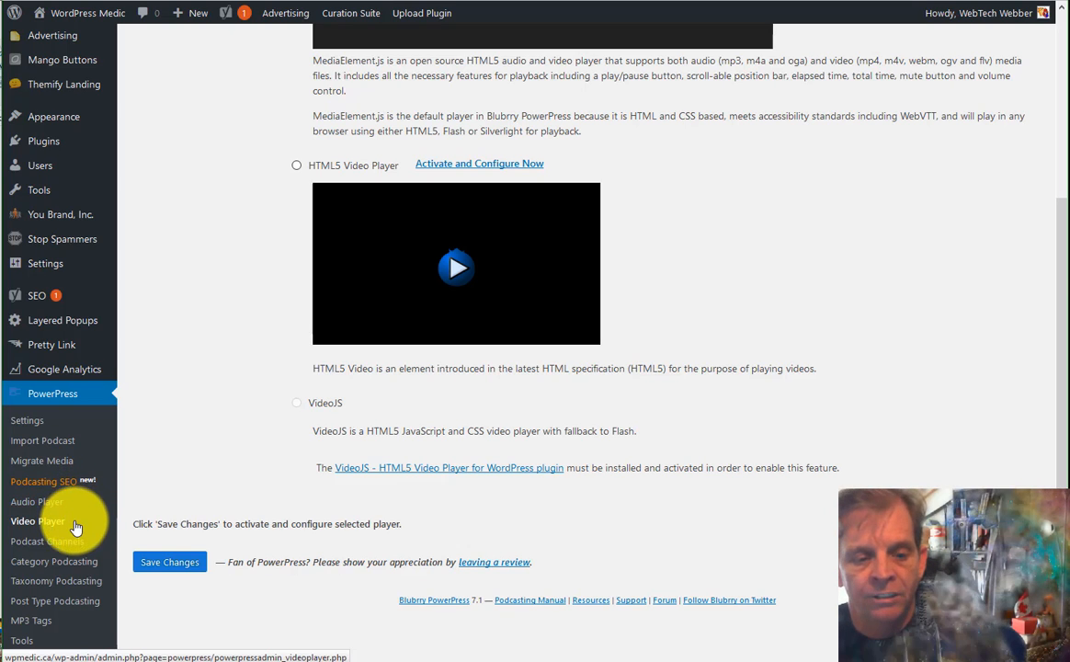
Open the Taxonomy Podcasting settings and check which existing taxonomies can be given podcast settings.
{"action": "left_click", "coordinate": [61, 581]}
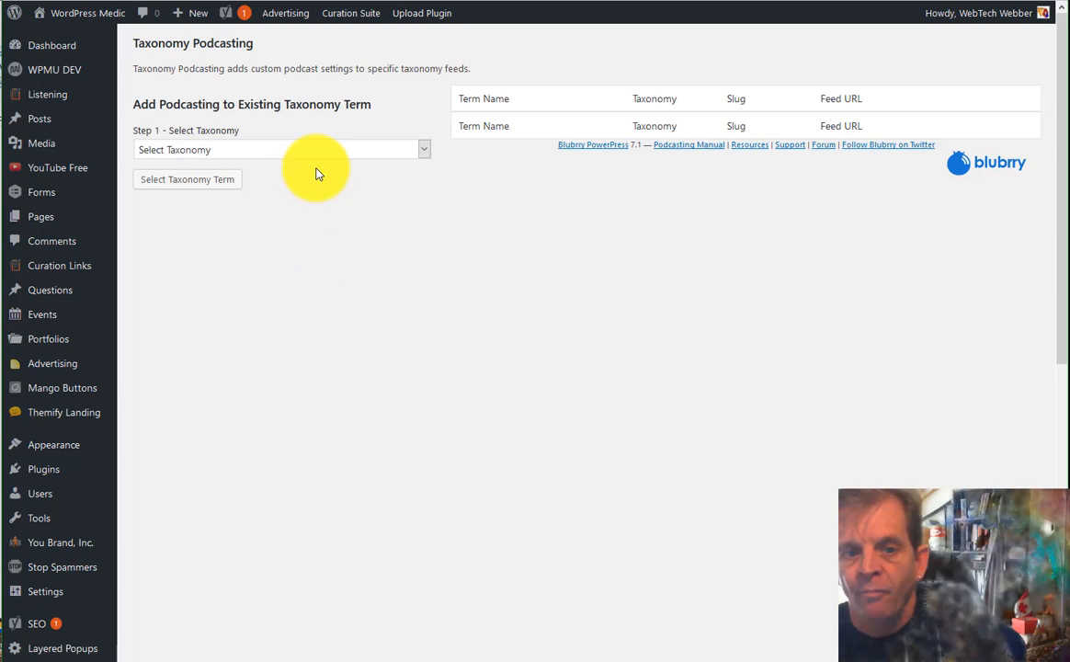
{"action": "left_click", "coordinate": [317, 151]}
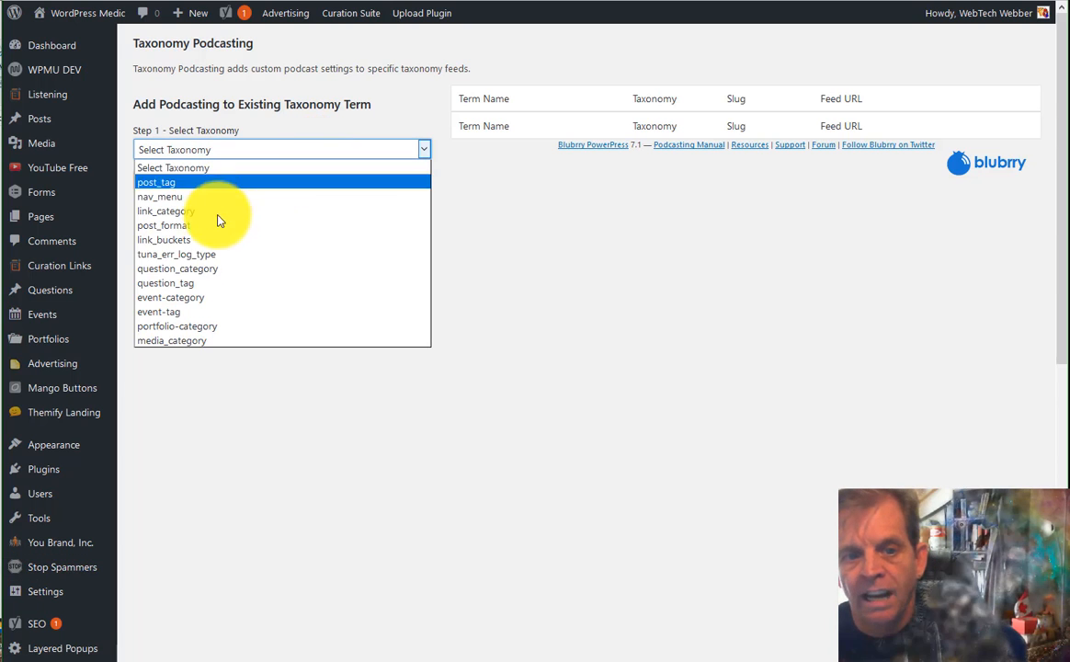
{"action": "left_click", "coordinate": [493, 281]}
Open the Post Type Podcasting settings and check which custom post types can have podcasting added.
{"action": "scroll", "coordinate": [107, 446], "scroll_direction": "down", "scroll_amount": 3}
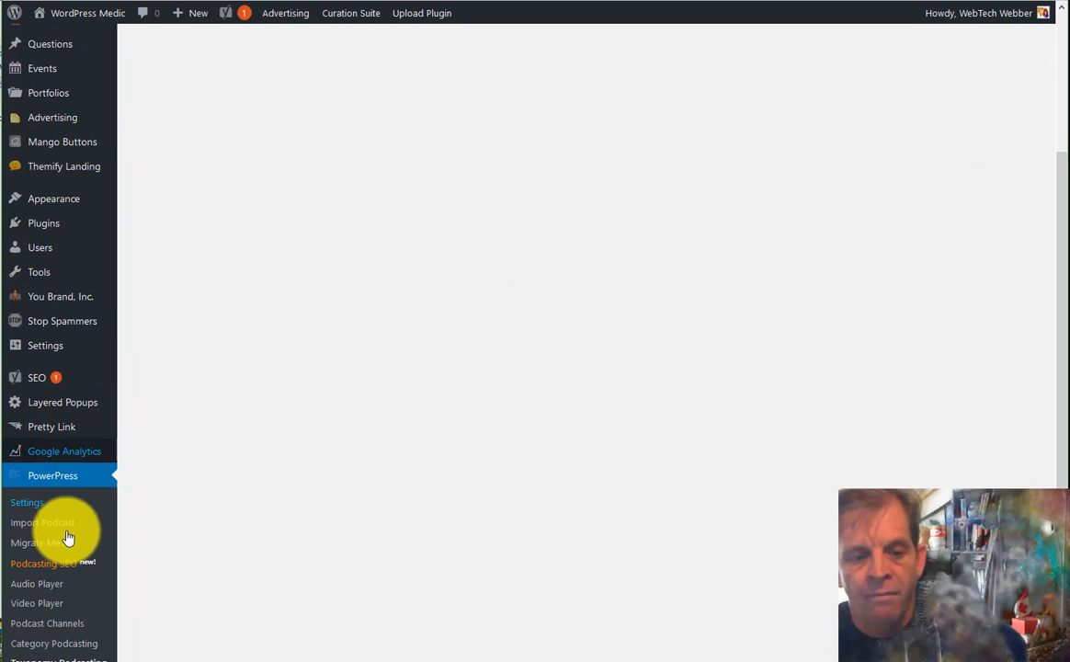
{"action": "scroll", "coordinate": [67, 538], "scroll_direction": "down", "scroll_amount": 2}
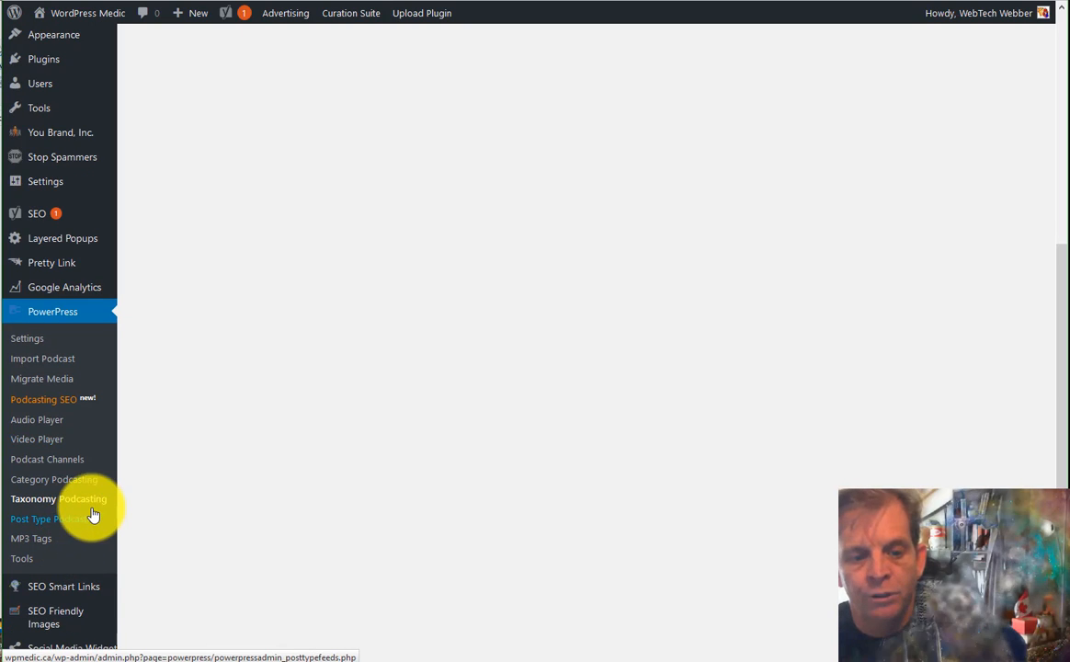
{"action": "left_click", "coordinate": [91, 517]}
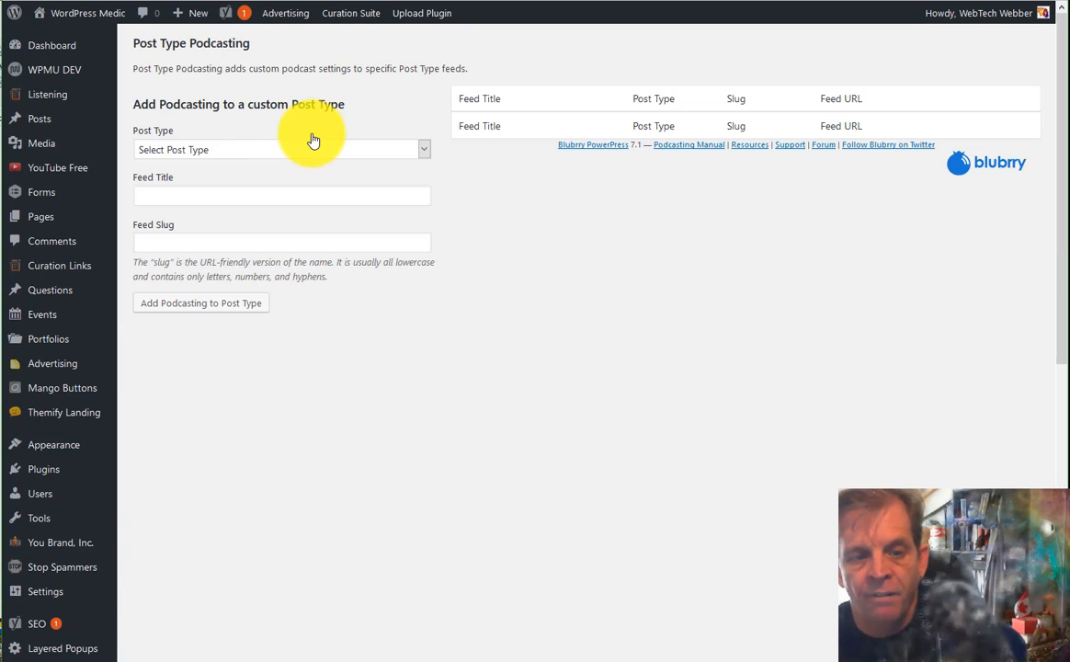
{"action": "left_click", "coordinate": [292, 146]}
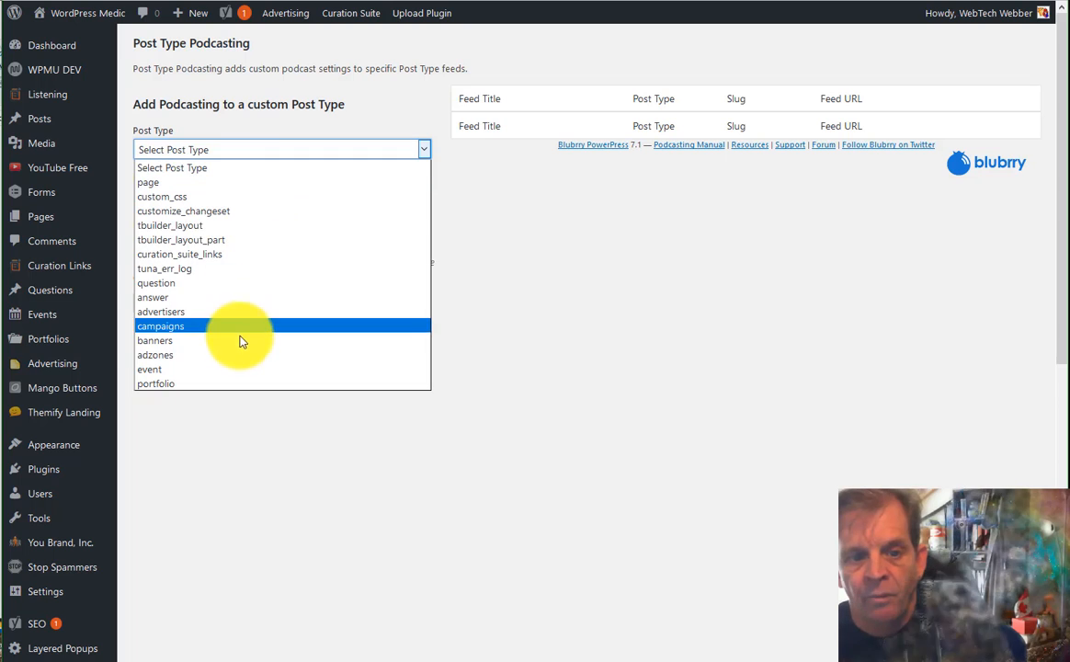
{"action": "left_click", "coordinate": [491, 342]}
Open the PowerPress MP3 Tags settings and review the tag options from Write Tags and Title Tag through Coverart Tag.
{"action": "scroll", "coordinate": [74, 473], "scroll_direction": "down", "scroll_amount": 3}
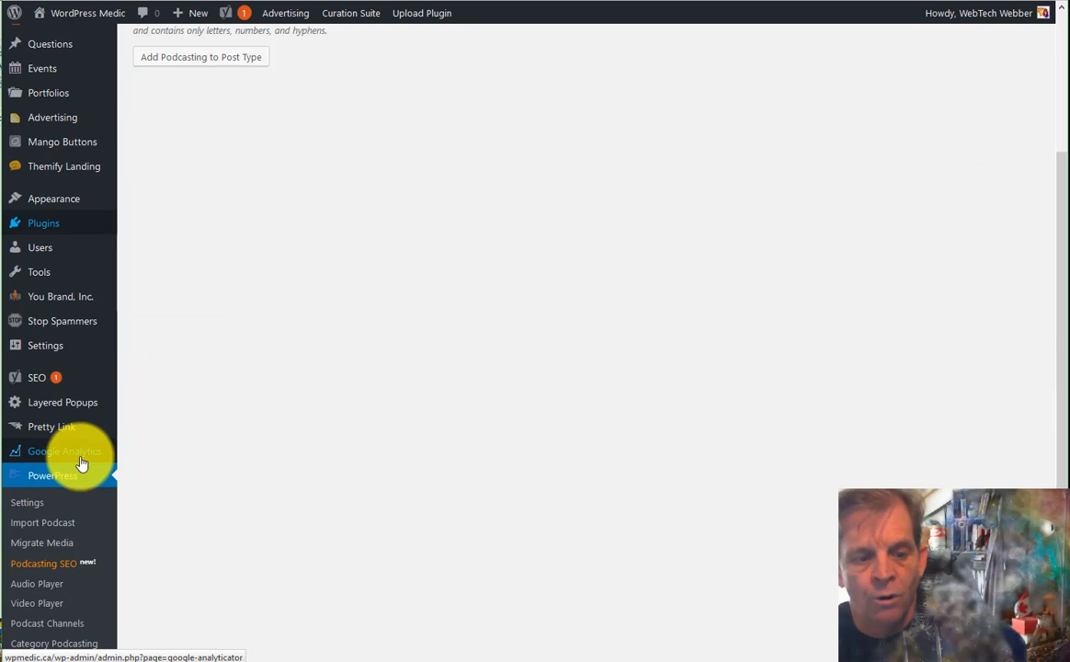
{"action": "mouse_move", "coordinate": [82, 459]}
{"action": "scroll", "coordinate": [82, 460], "scroll_direction": "down", "scroll_amount": 2}
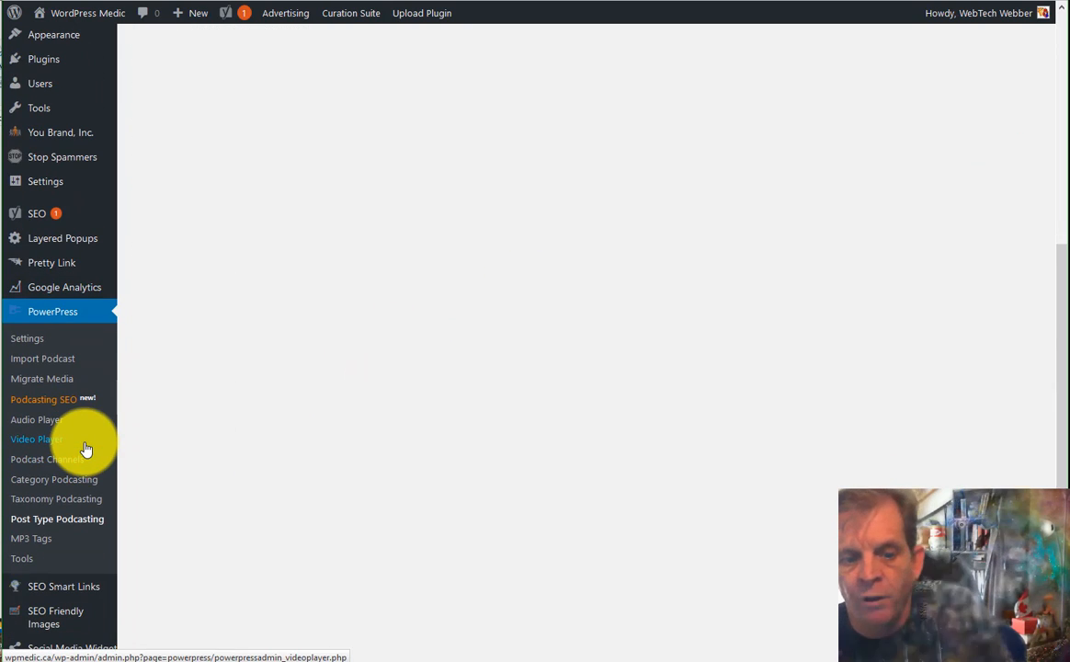
{"action": "left_click", "coordinate": [36, 542]}
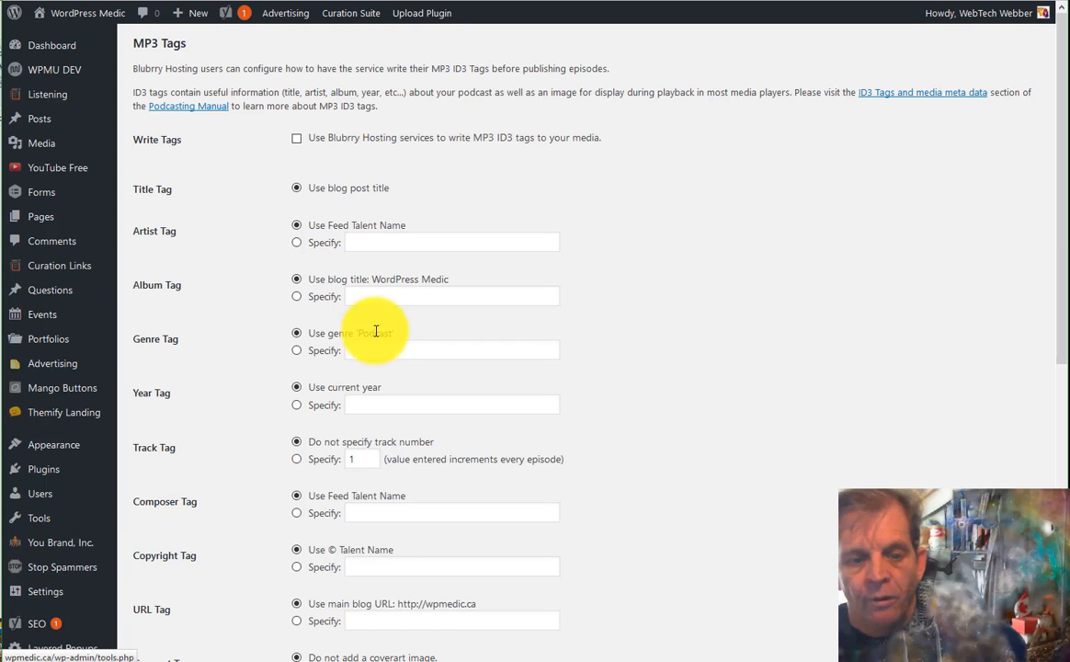
{"action": "scroll", "coordinate": [287, 211], "scroll_direction": "down", "scroll_amount": 3}
{"action": "scroll", "coordinate": [276, 218], "scroll_direction": "up", "scroll_amount": 3}
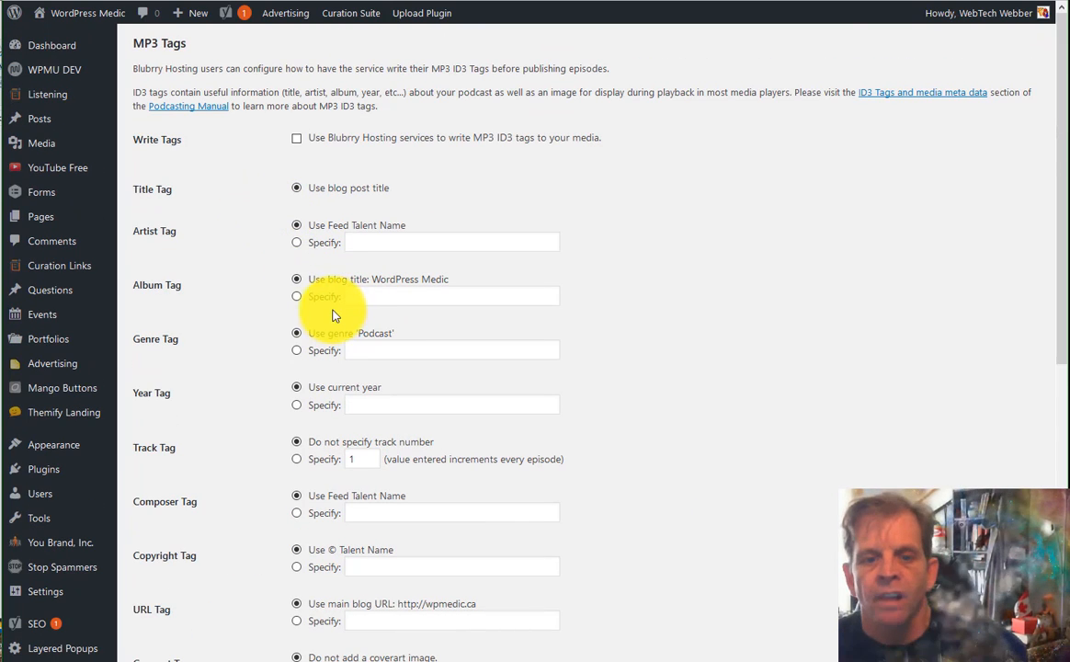
{"action": "scroll", "coordinate": [312, 242], "scroll_direction": "down", "scroll_amount": 2}
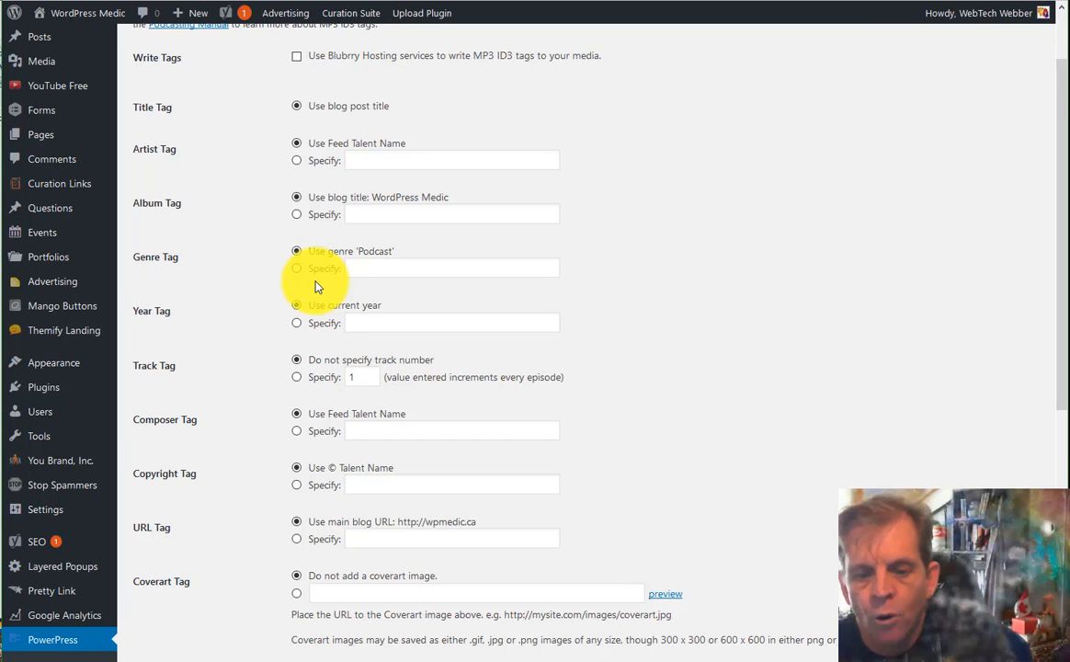
{"action": "scroll", "coordinate": [313, 276], "scroll_direction": "down", "scroll_amount": 2}
{"action": "scroll", "coordinate": [313, 290], "scroll_direction": "up", "scroll_amount": 4}
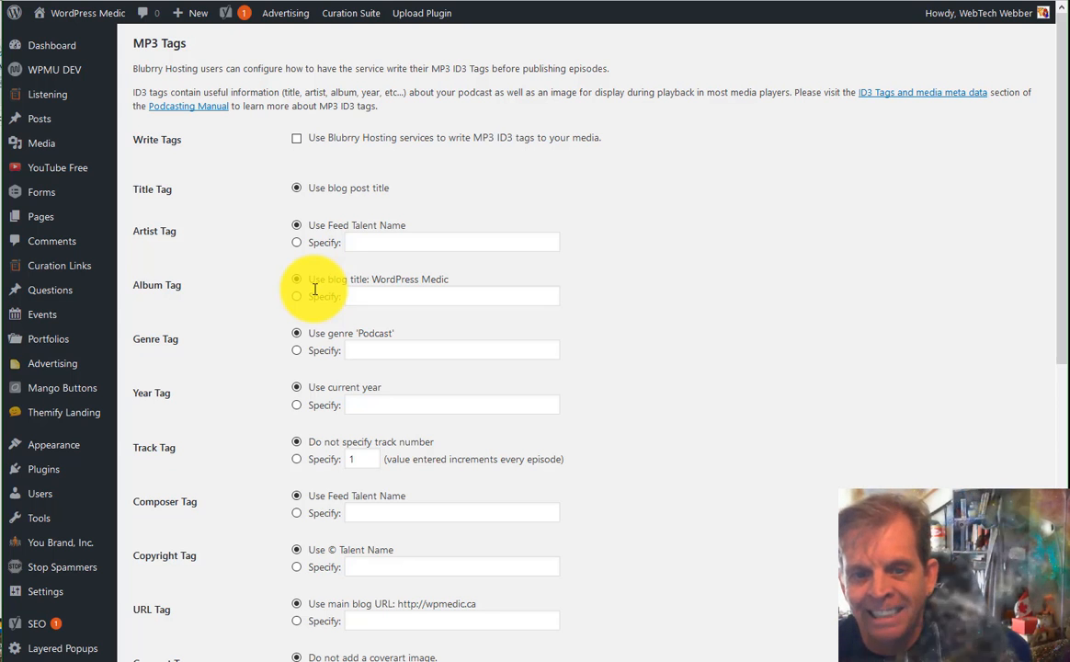
Open PowerPress Tools and review the podcasting resources, update services, find and replace, user capabilities, plugin cache, translation and diagnostics utilities.
{"action": "scroll", "coordinate": [314, 289], "scroll_direction": "down", "scroll_amount": 8}
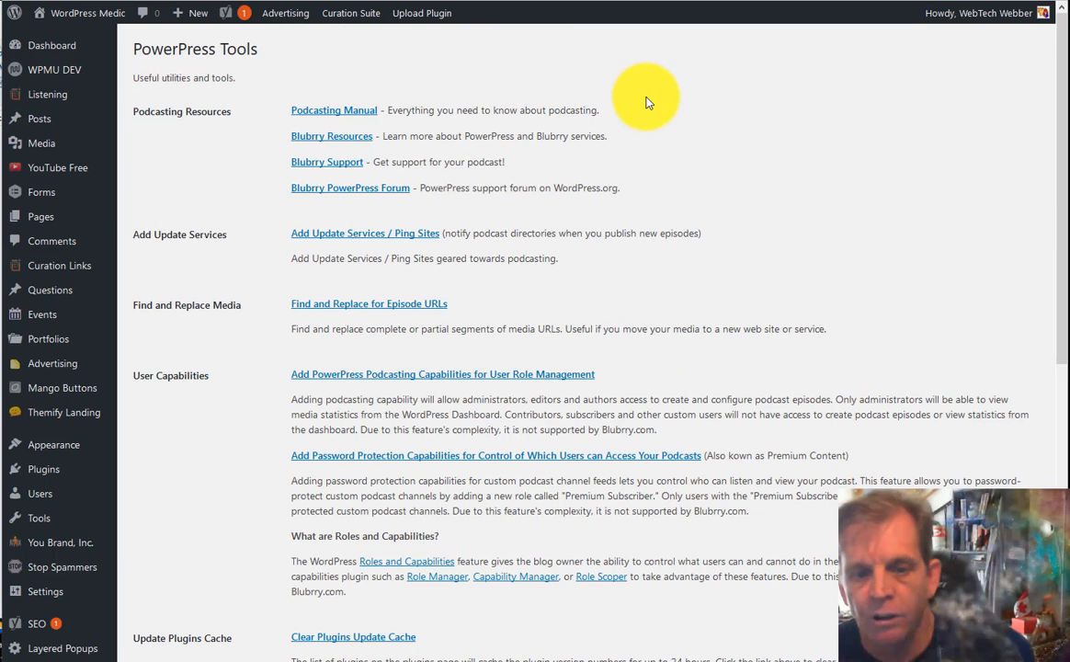
{"action": "scroll", "coordinate": [89, 420], "scroll_direction": "down", "scroll_amount": 4}
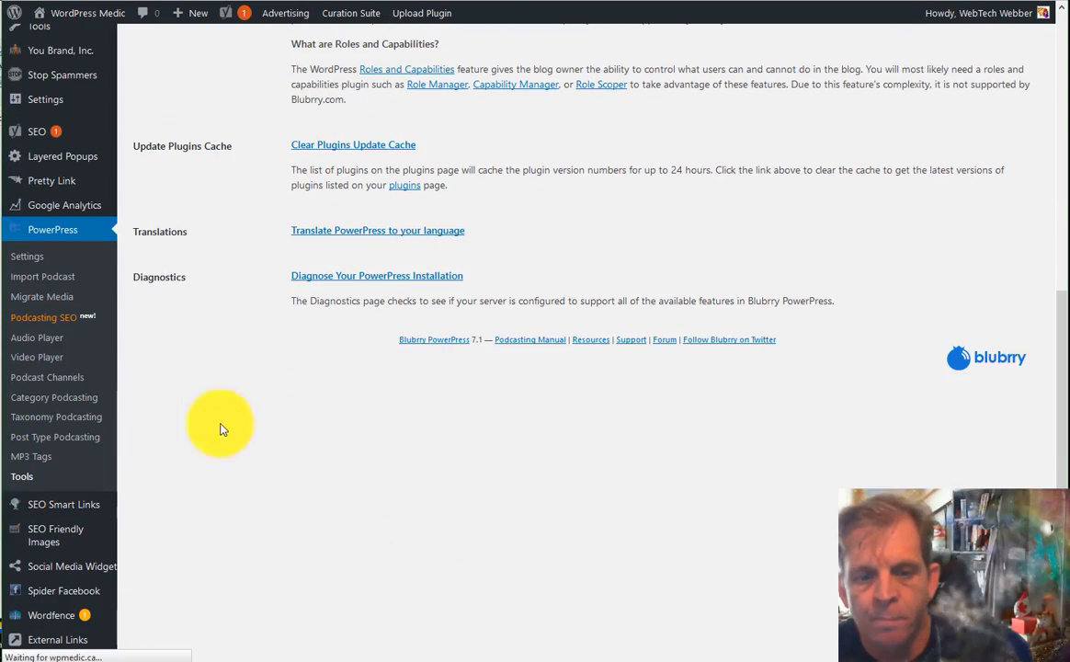
{"action": "scroll", "coordinate": [359, 285], "scroll_direction": "up", "scroll_amount": 3}
{"action": "scroll", "coordinate": [358, 283], "scroll_direction": "up", "scroll_amount": 3}
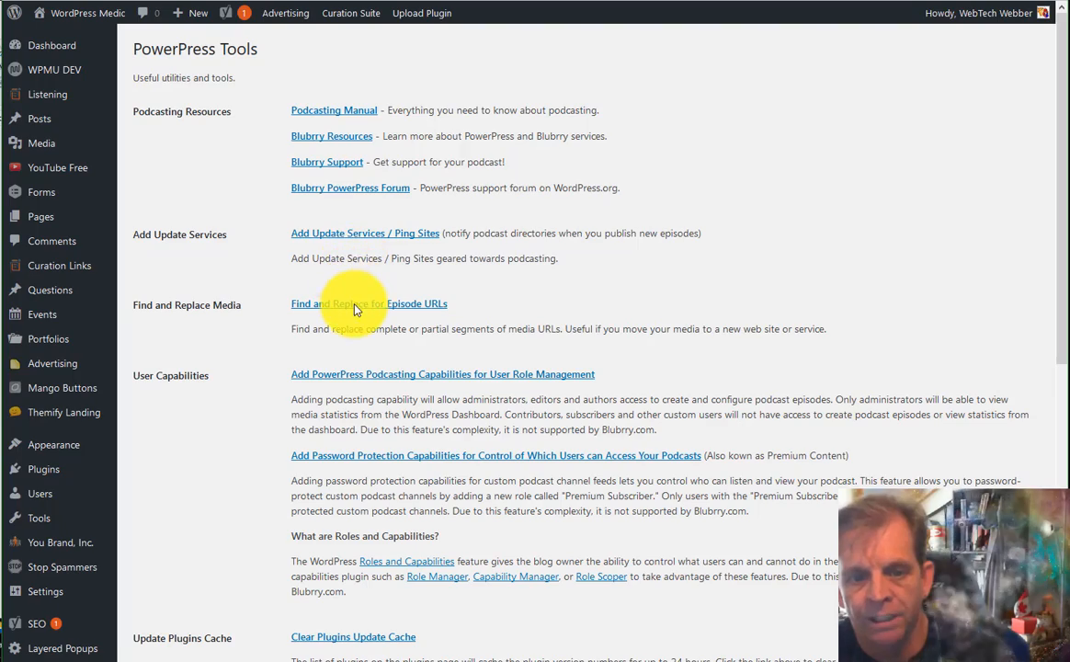
{"action": "scroll", "coordinate": [360, 304], "scroll_direction": "down", "scroll_amount": 1}
{"action": "scroll", "coordinate": [354, 282], "scroll_direction": "down", "scroll_amount": 1}
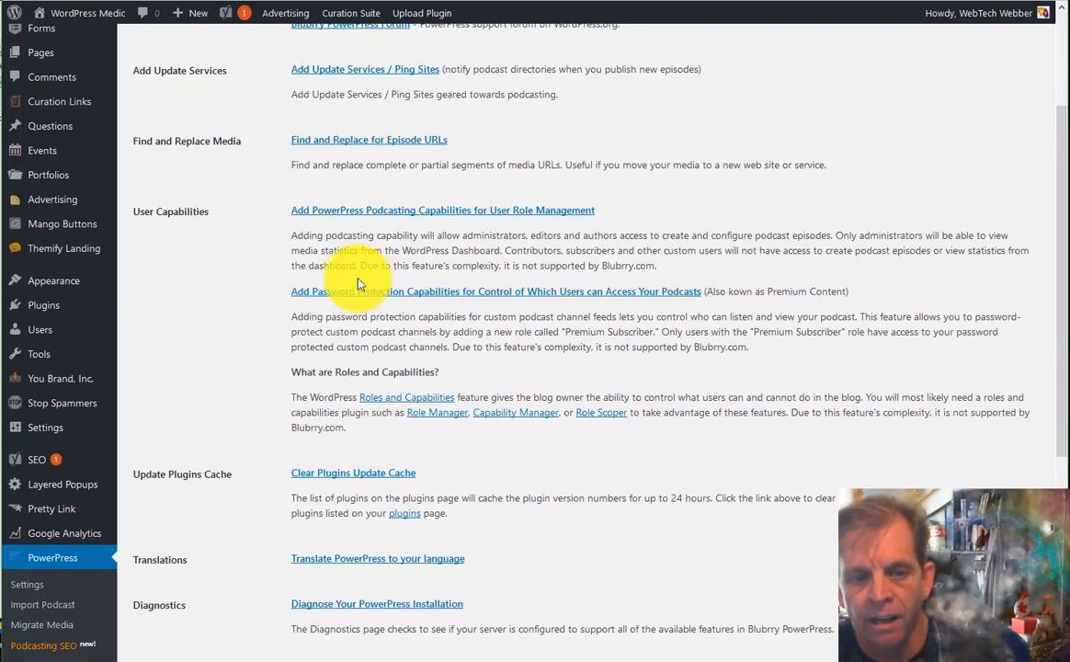
{"action": "scroll", "coordinate": [331, 292], "scroll_direction": "down", "scroll_amount": 2}
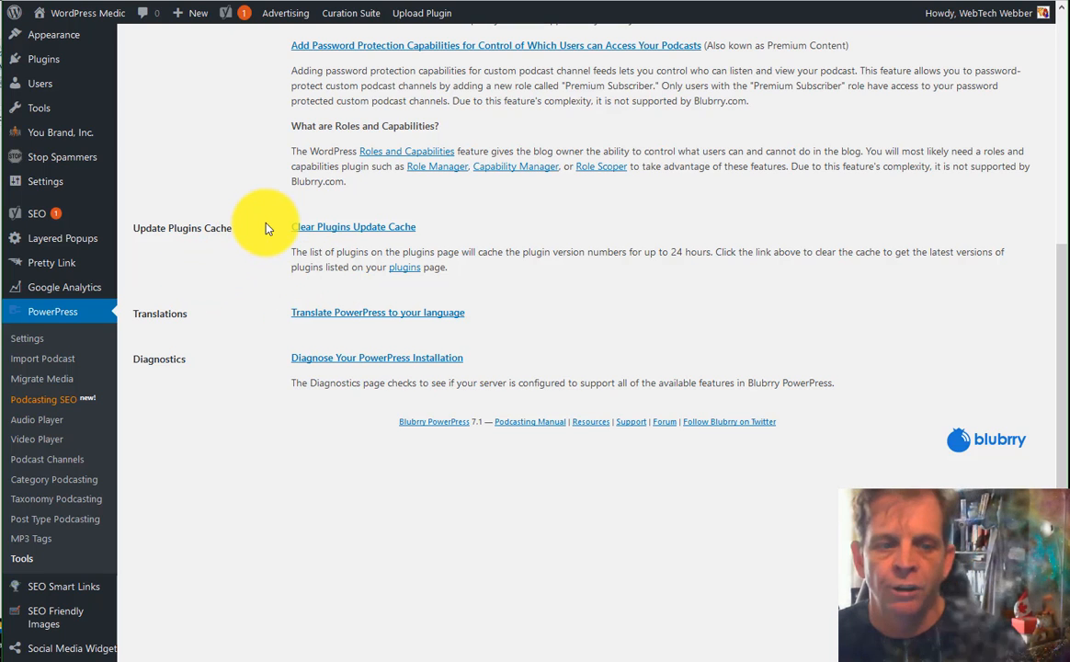
Open Migrate Media and check which media files can be selected for migration to Blubrry podcast hosting.
{"action": "left_click", "coordinate": [48, 381]}
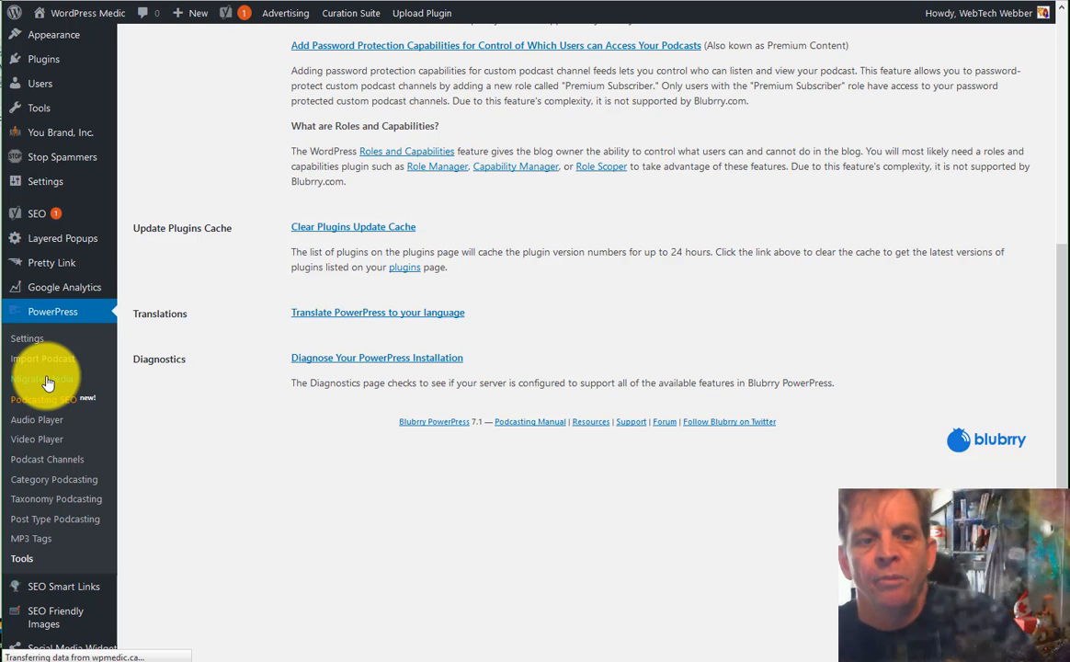
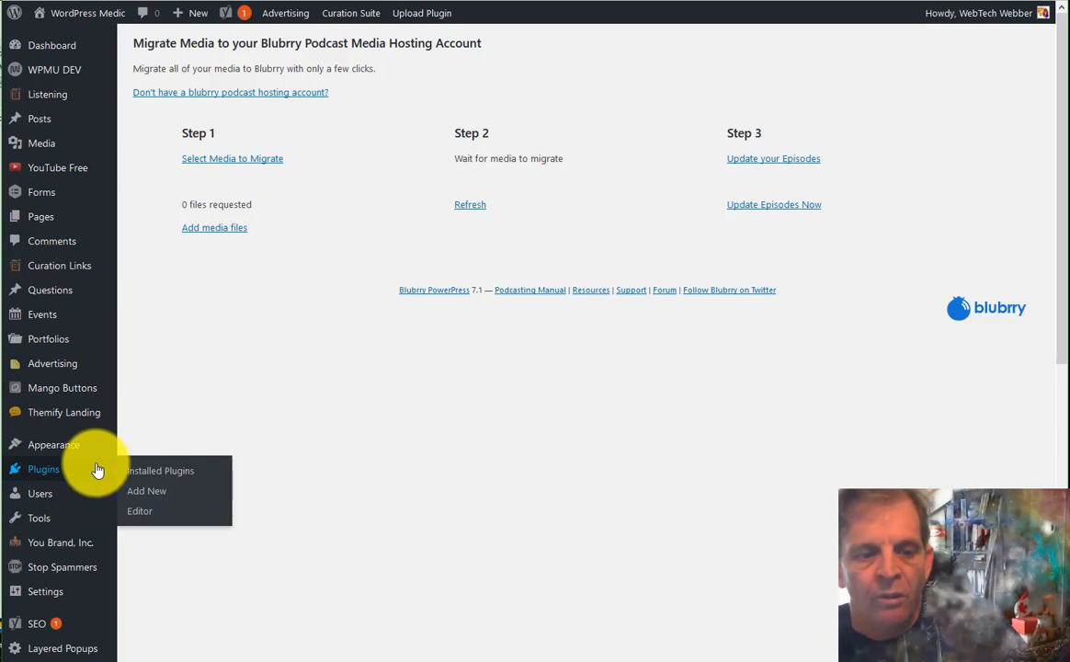
{"action": "scroll", "coordinate": [97, 469], "scroll_direction": "down", "scroll_amount": 2}
{"action": "scroll", "coordinate": [215, 225], "scroll_direction": "up", "scroll_amount": 2}
{"action": "scroll", "coordinate": [217, 220], "scroll_direction": "up", "scroll_amount": 1}
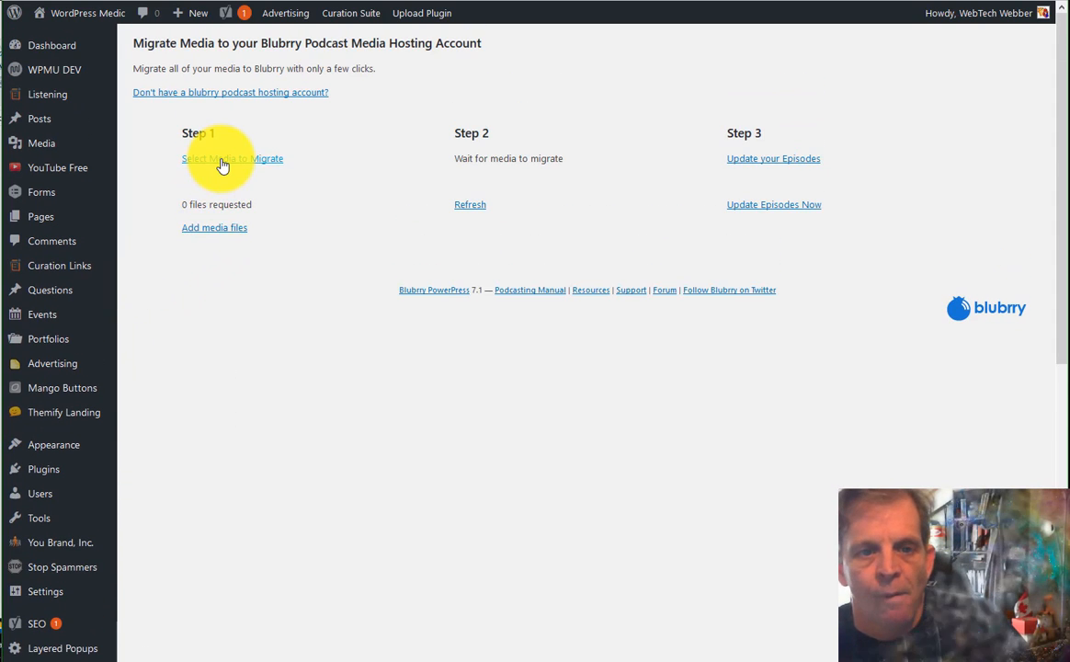
{"action": "left_click", "coordinate": [222, 162]}
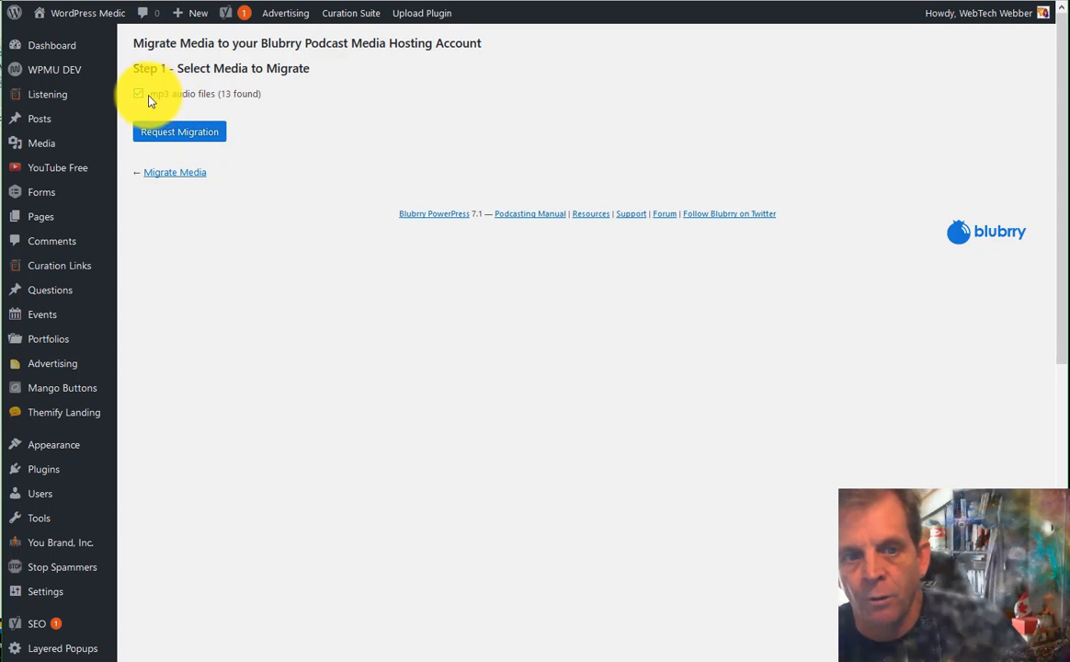
Open Import Podcast and review the import sources, including hosting services, RSS feeds, other podcasting plugins and other blogging platforms.
{"action": "scroll", "coordinate": [101, 374], "scroll_direction": "down", "scroll_amount": 5}
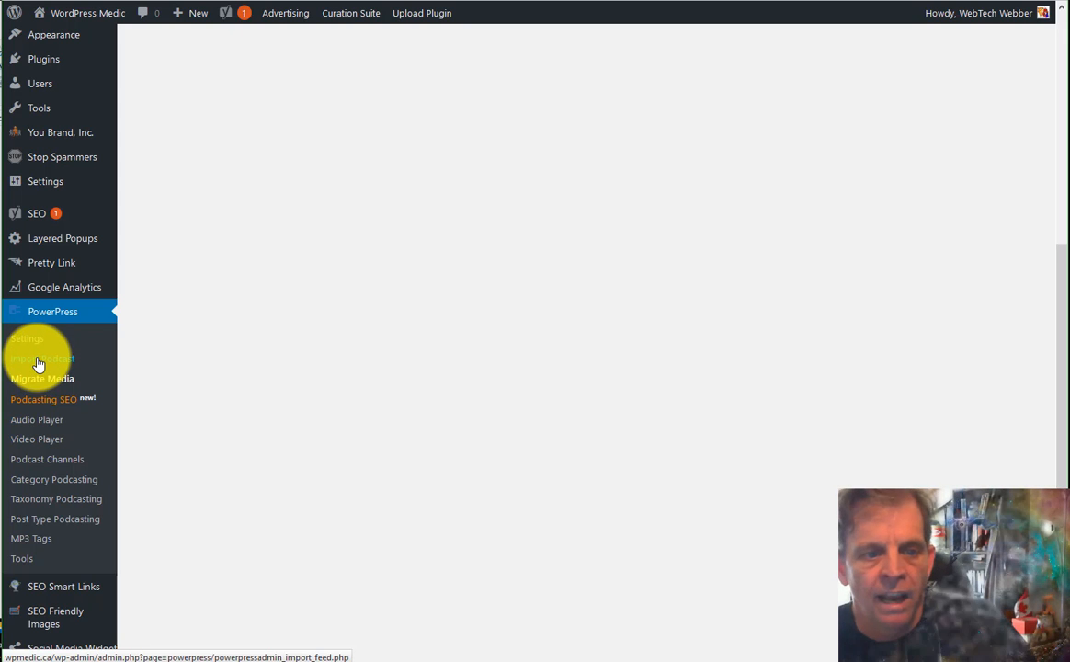
{"action": "left_click", "coordinate": [39, 364]}
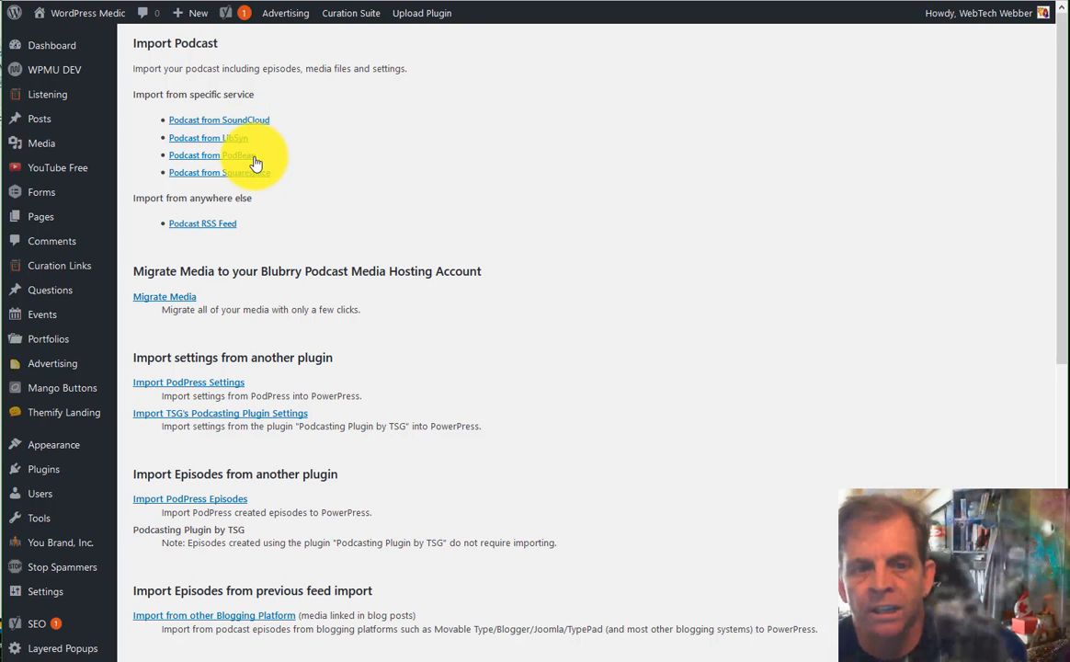
{"action": "scroll", "coordinate": [257, 179], "scroll_direction": "down", "scroll_amount": 1}
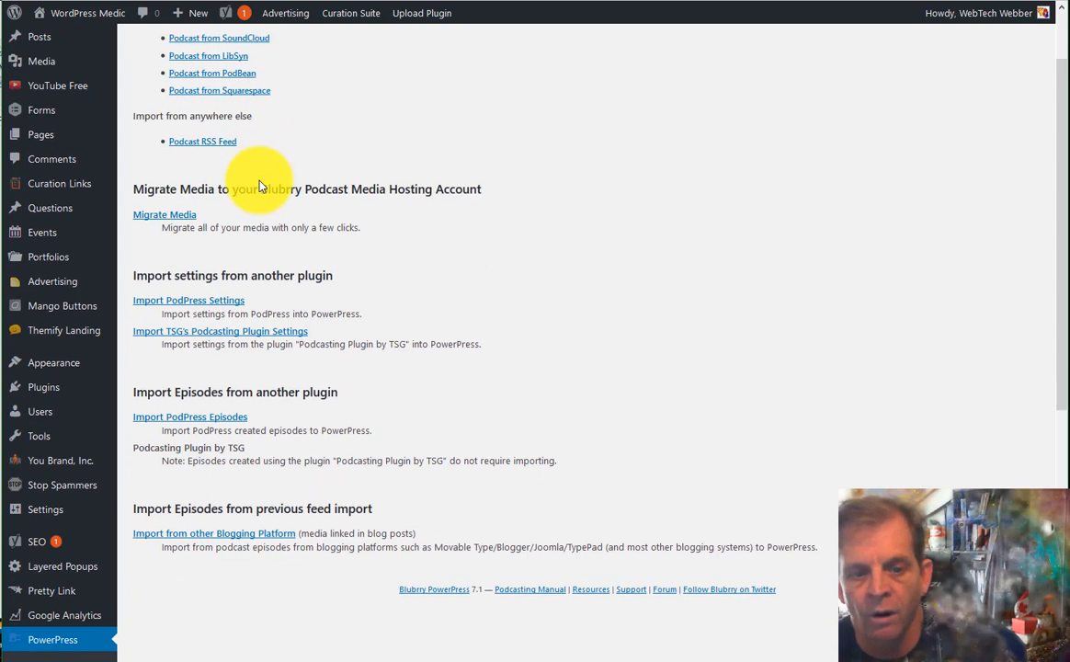
{"action": "scroll", "coordinate": [260, 186], "scroll_direction": "down", "scroll_amount": 1}
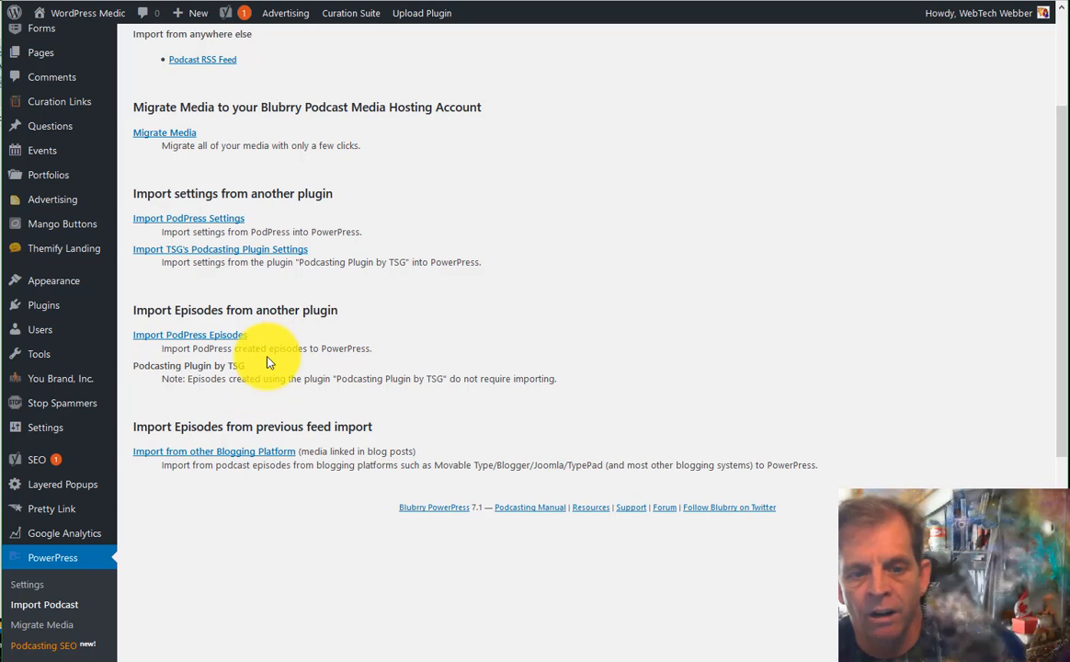
{"action": "scroll", "coordinate": [214, 387], "scroll_direction": "down", "scroll_amount": 1}
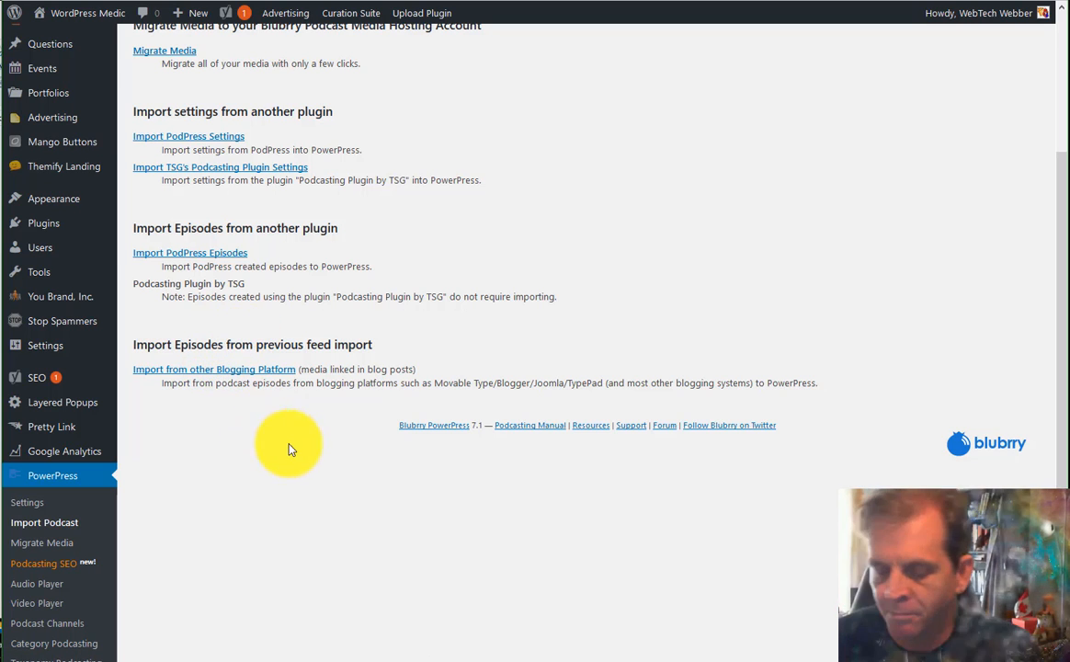
{"action": "scroll", "coordinate": [588, 331], "scroll_direction": "up", "scroll_amount": 3}
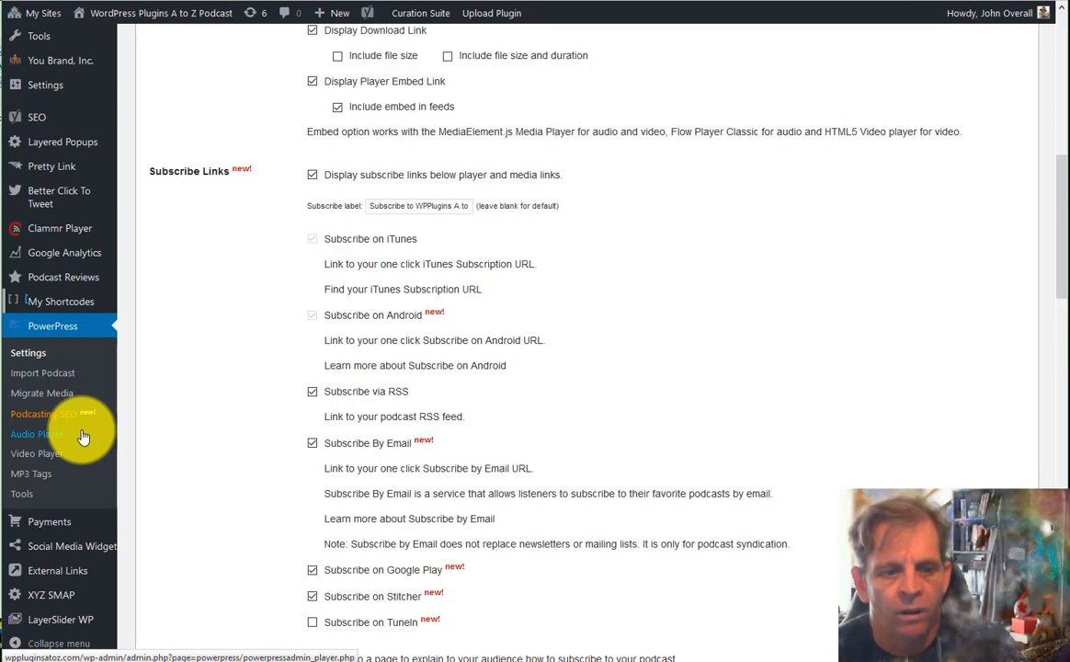
Reopen the main PowerPress settings on the WordPress Plugins A to Z Podcast site.
{"action": "scroll", "coordinate": [83, 428], "scroll_direction": "up", "scroll_amount": 1}
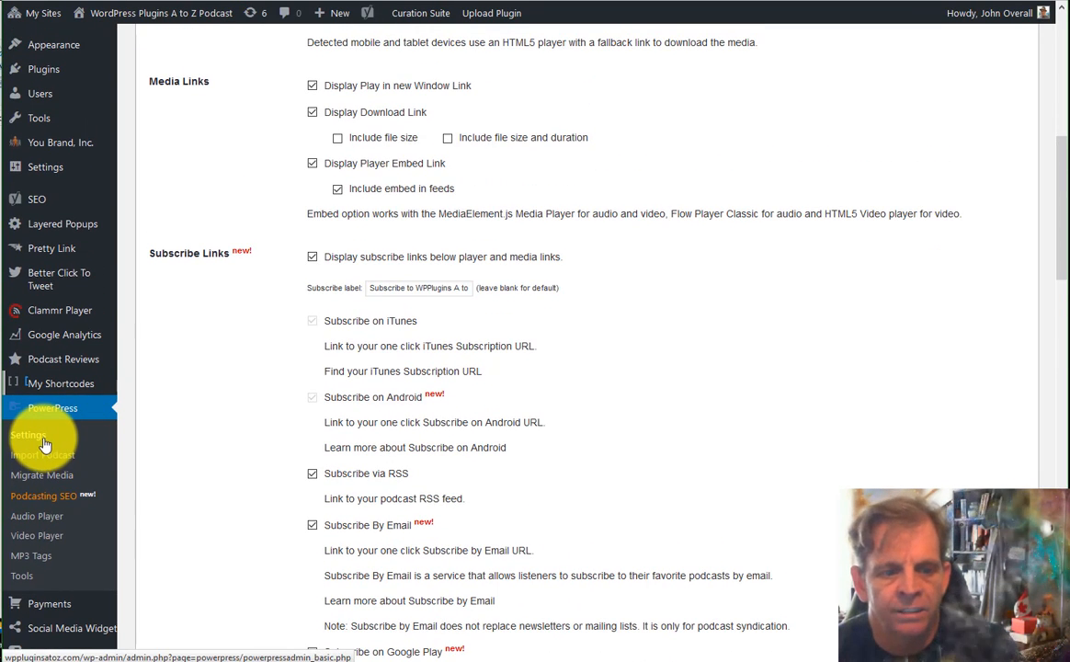
{"action": "scroll", "coordinate": [43, 443], "scroll_direction": "down", "scroll_amount": 2}
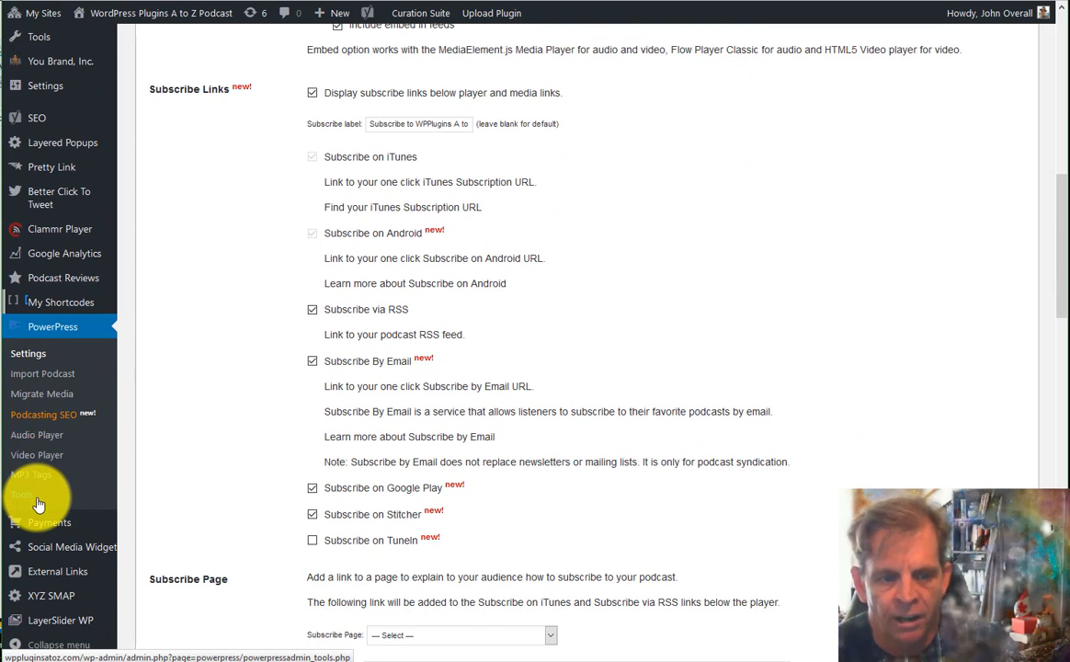
{"action": "left_click", "coordinate": [40, 356]}
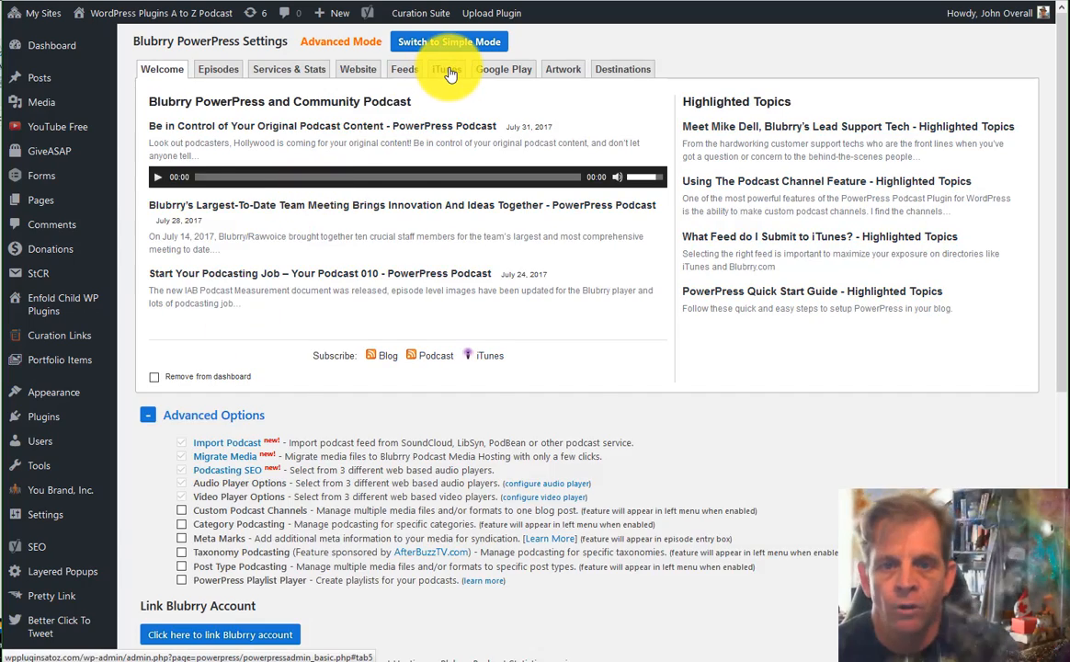
Look through the site's main iTunes settings, including their advanced options, and view its Feeds and Google Play settings.
{"action": "left_click", "coordinate": [449, 71]}
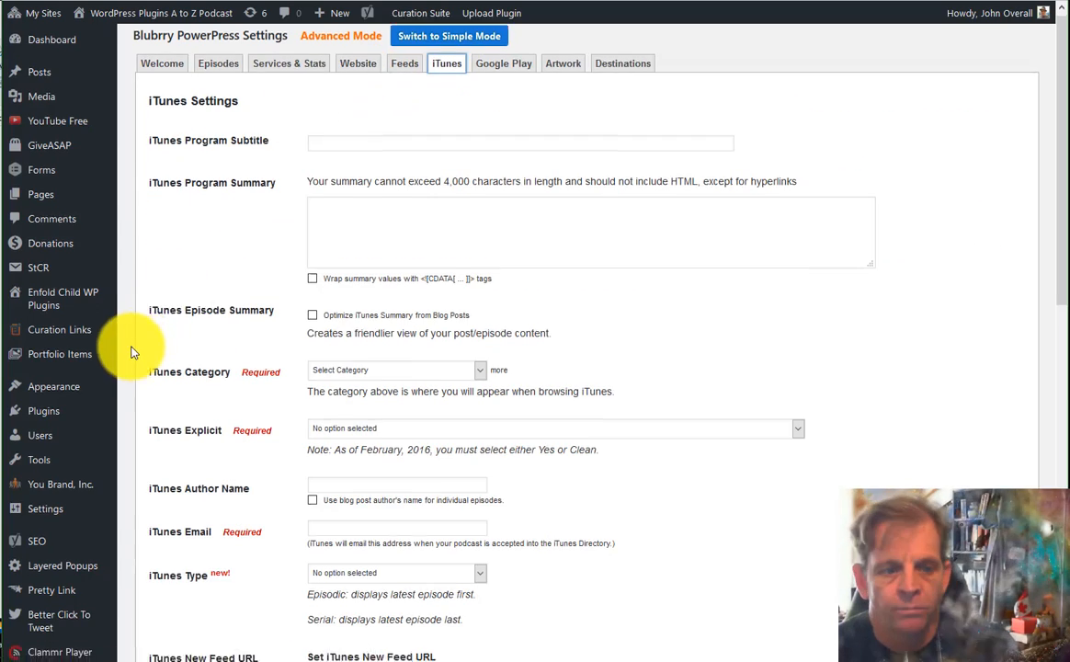
{"action": "scroll", "coordinate": [287, 236], "scroll_direction": "down", "scroll_amount": 3}
{"action": "scroll", "coordinate": [212, 288], "scroll_direction": "down", "scroll_amount": 3}
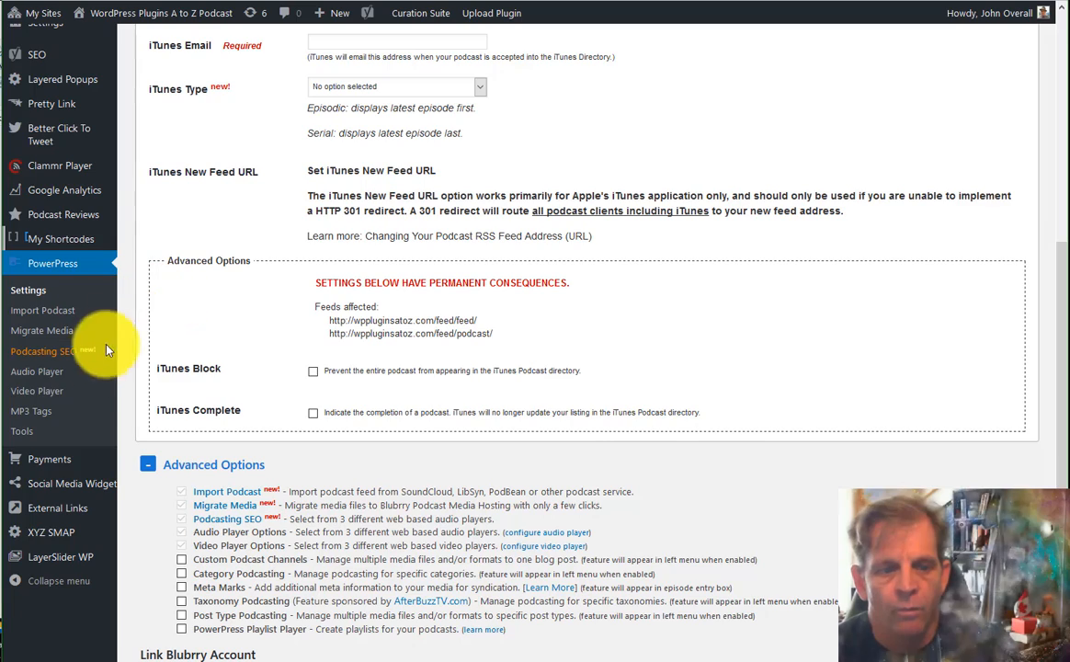
{"action": "scroll", "coordinate": [267, 344], "scroll_direction": "up", "scroll_amount": 6}
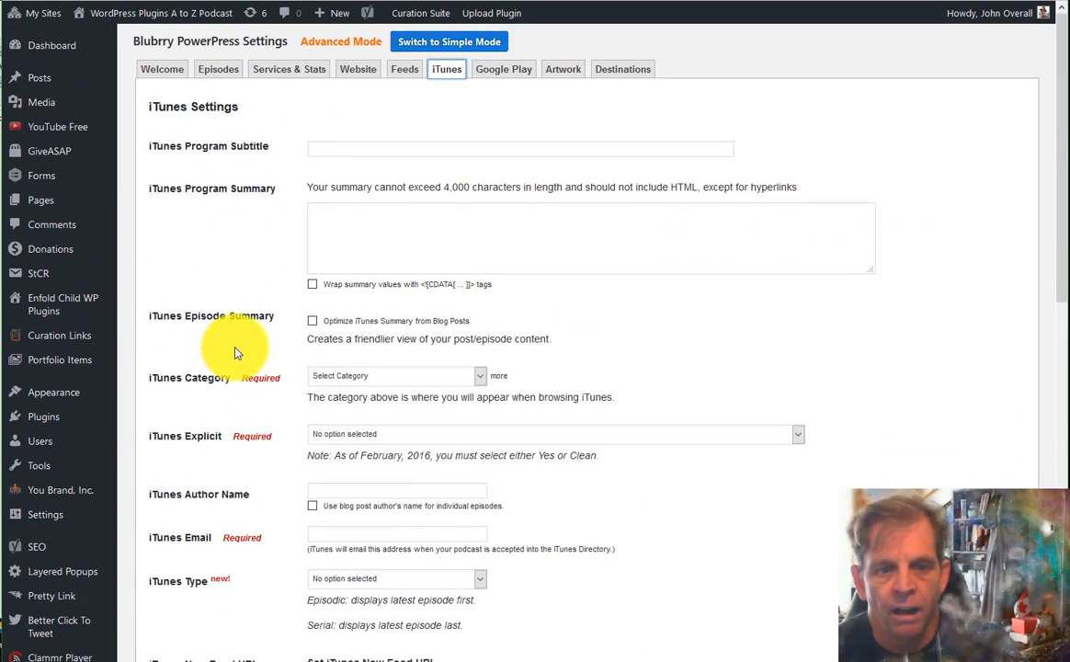
{"action": "left_click", "coordinate": [400, 71]}
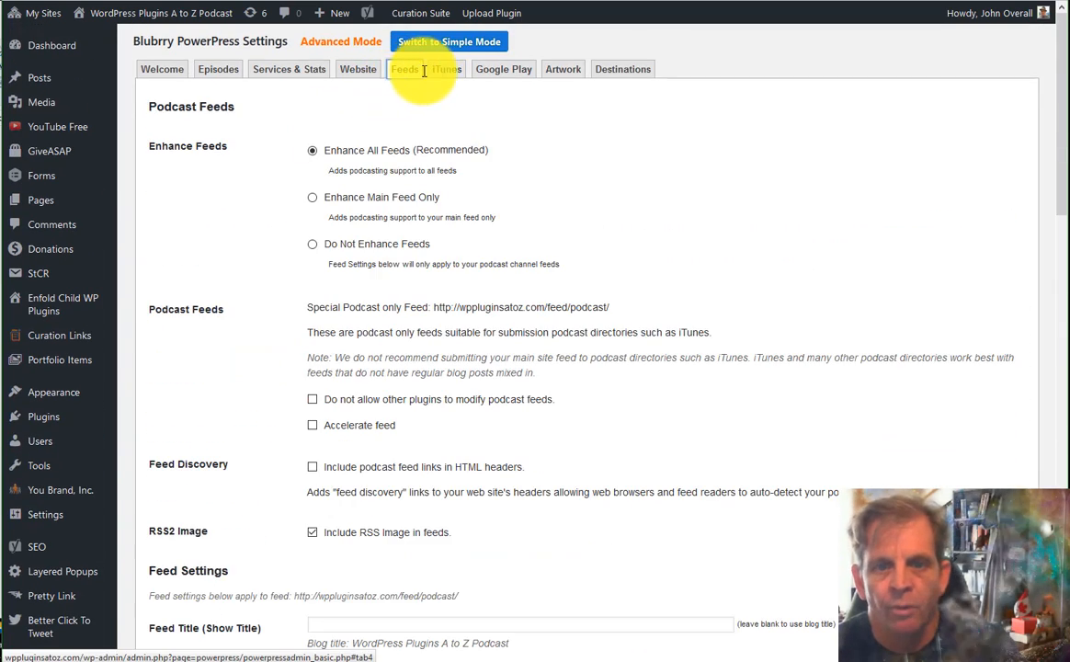
{"action": "left_click", "coordinate": [491, 74]}
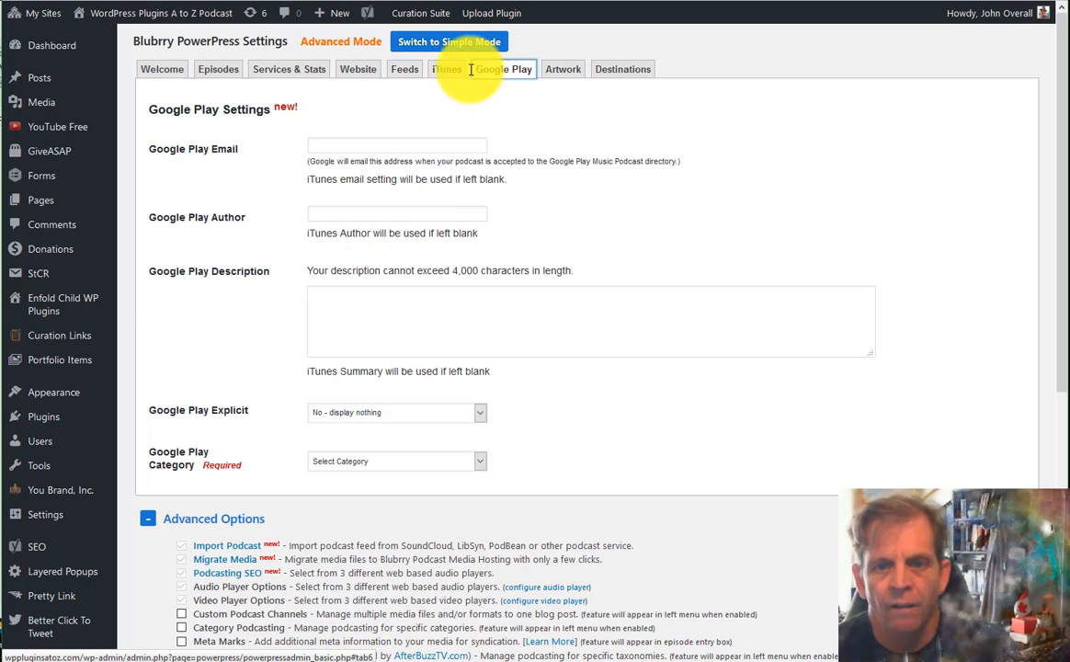
Review the podcast site's Feeds settings, from the feed enhancement options down to the feed title, description, language and show location.
{"action": "left_click", "coordinate": [407, 72]}
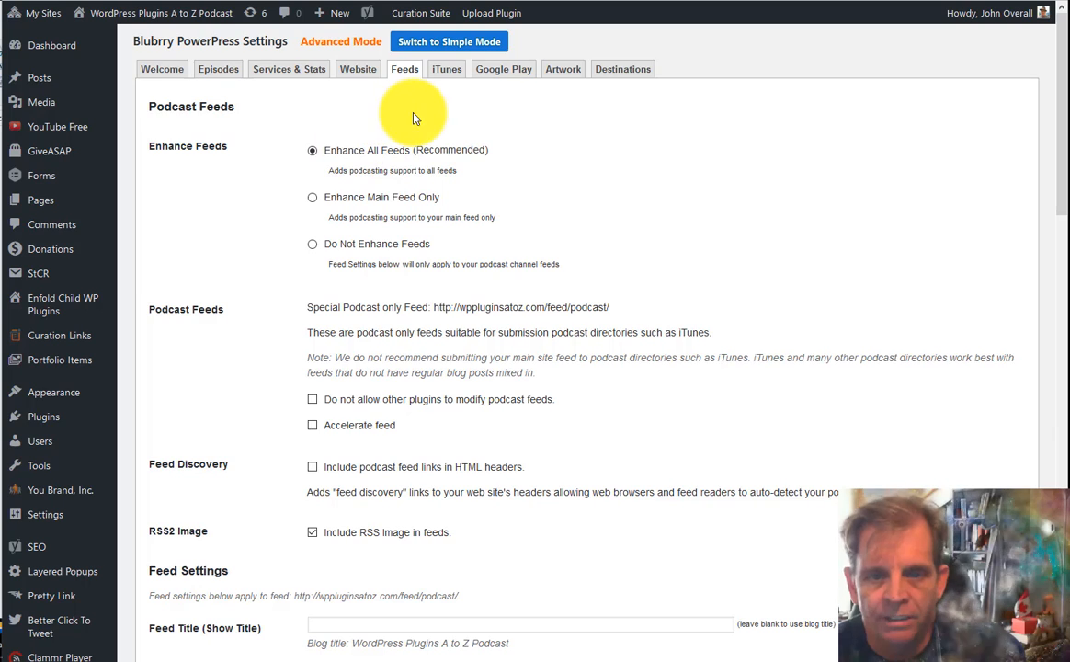
{"action": "scroll", "coordinate": [127, 253], "scroll_direction": "down", "scroll_amount": 2}
{"action": "scroll", "coordinate": [126, 254], "scroll_direction": "down", "scroll_amount": 3}
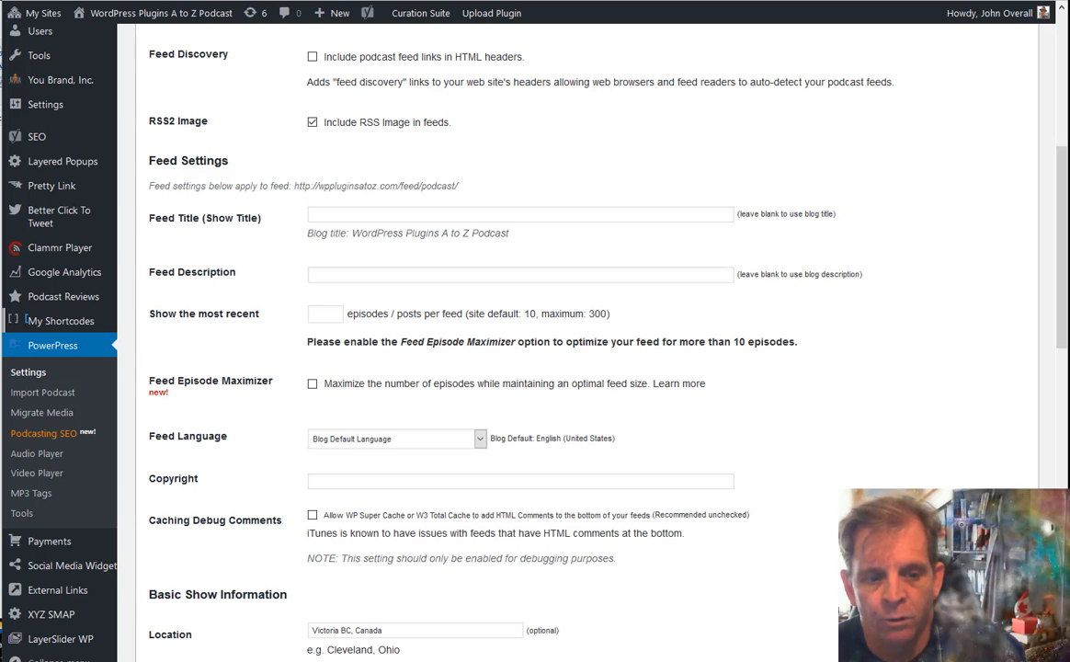
{"action": "left_click", "coordinate": [225, 0]}
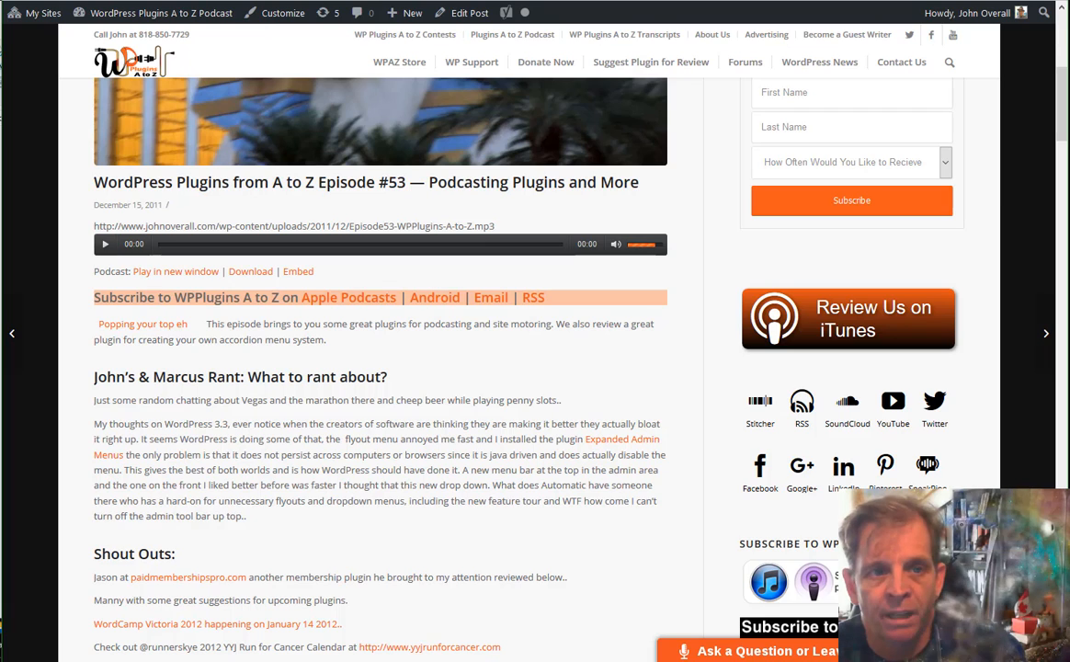
{"action": "key", "text": "ctrl+shift+Tab"}
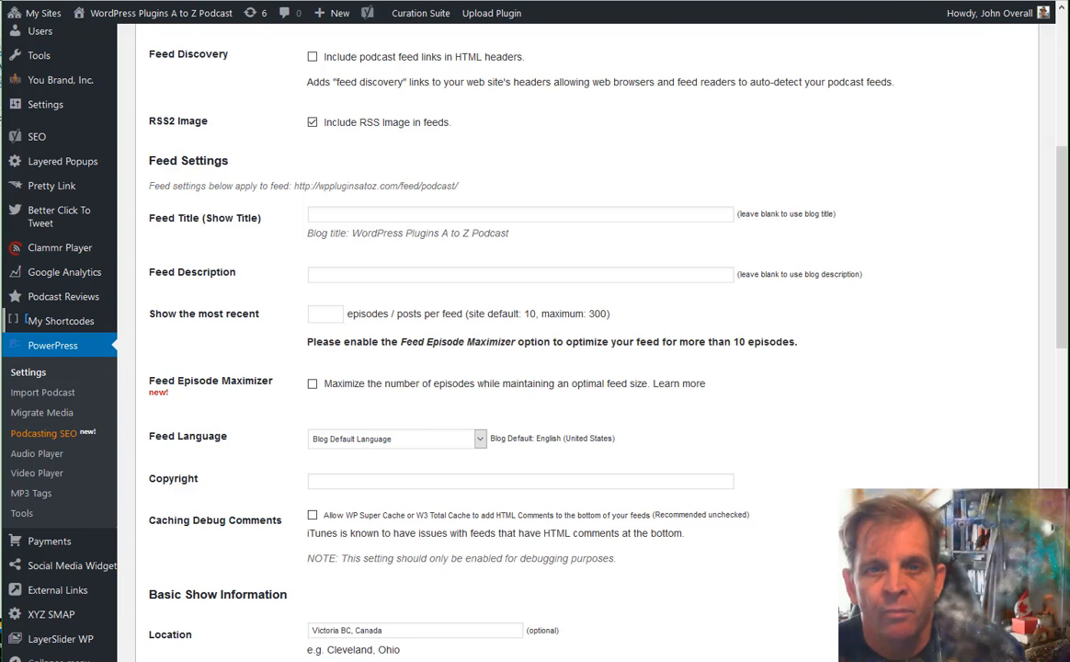
Switch to the Episode 318 post editor and examine the Podcast Episode box, including its Poster Image URL.
{"action": "key", "text": "ctrl+Tab"}
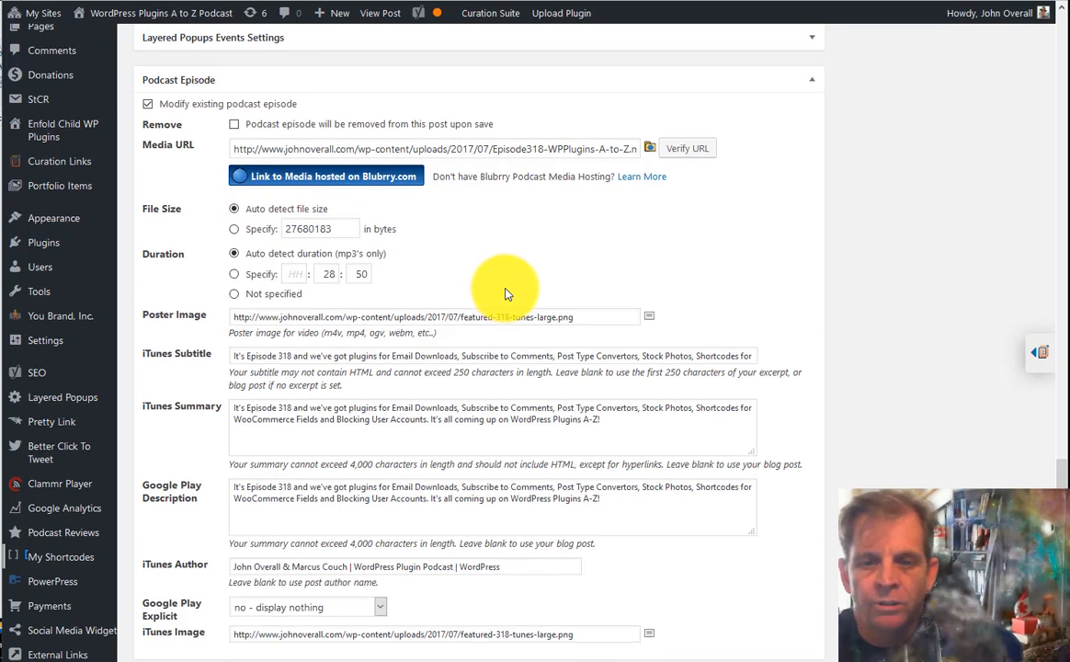
{"action": "scroll", "coordinate": [497, 290], "scroll_direction": "up", "scroll_amount": 2}
{"action": "scroll", "coordinate": [495, 292], "scroll_direction": "down", "scroll_amount": 2}
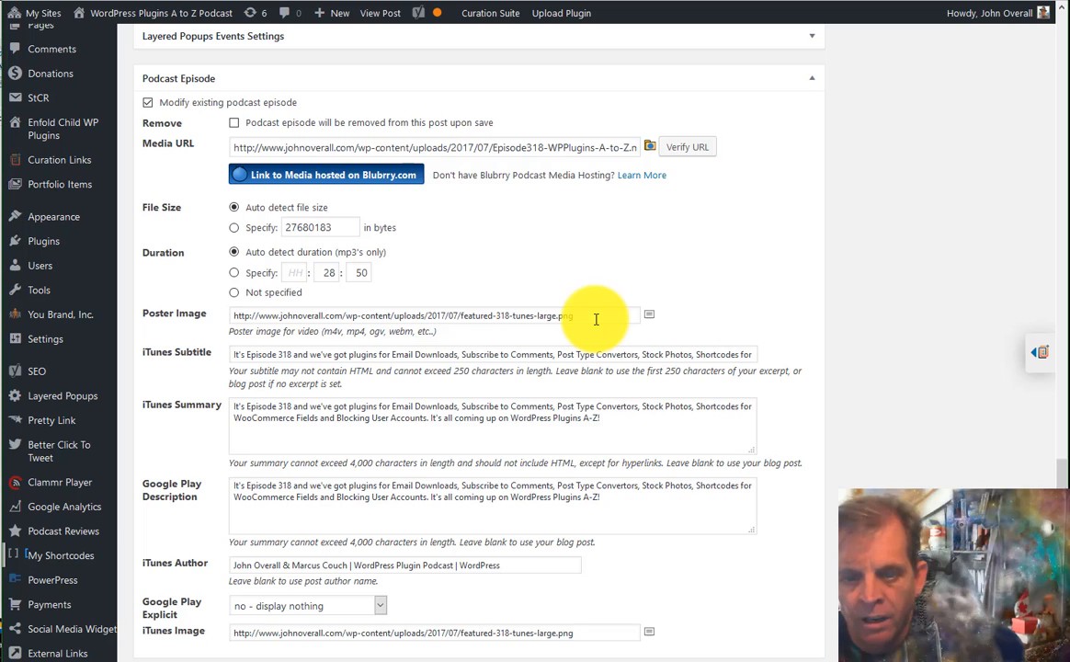
{"action": "left_click_drag", "start_coordinate": [593, 315], "coordinate": [232, 311]}
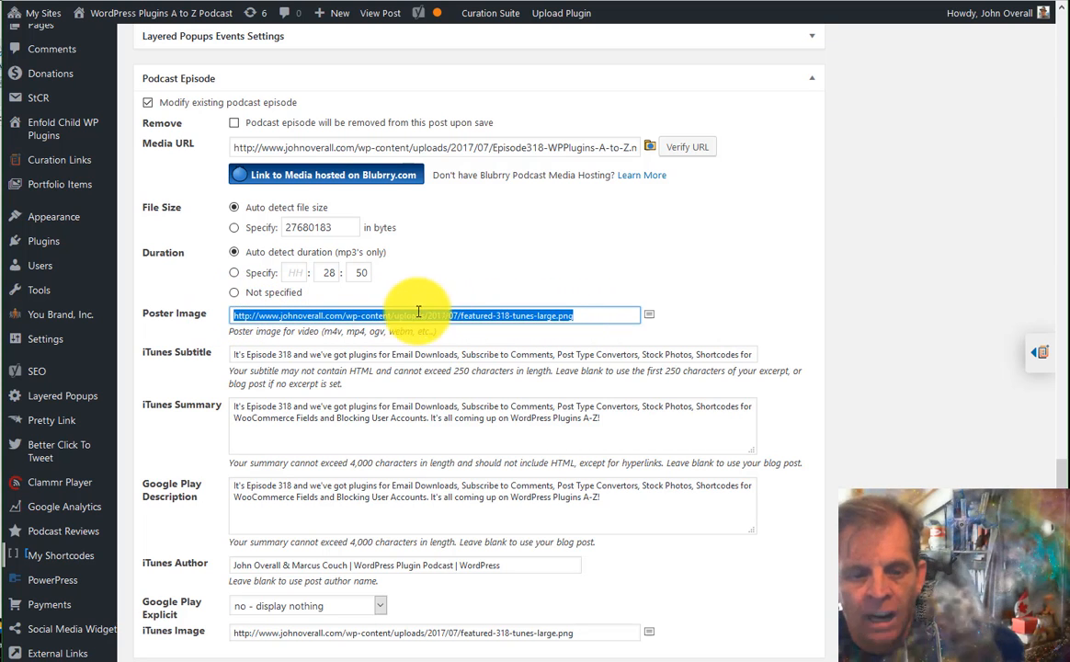
{"action": "left_click", "coordinate": [578, 315]}
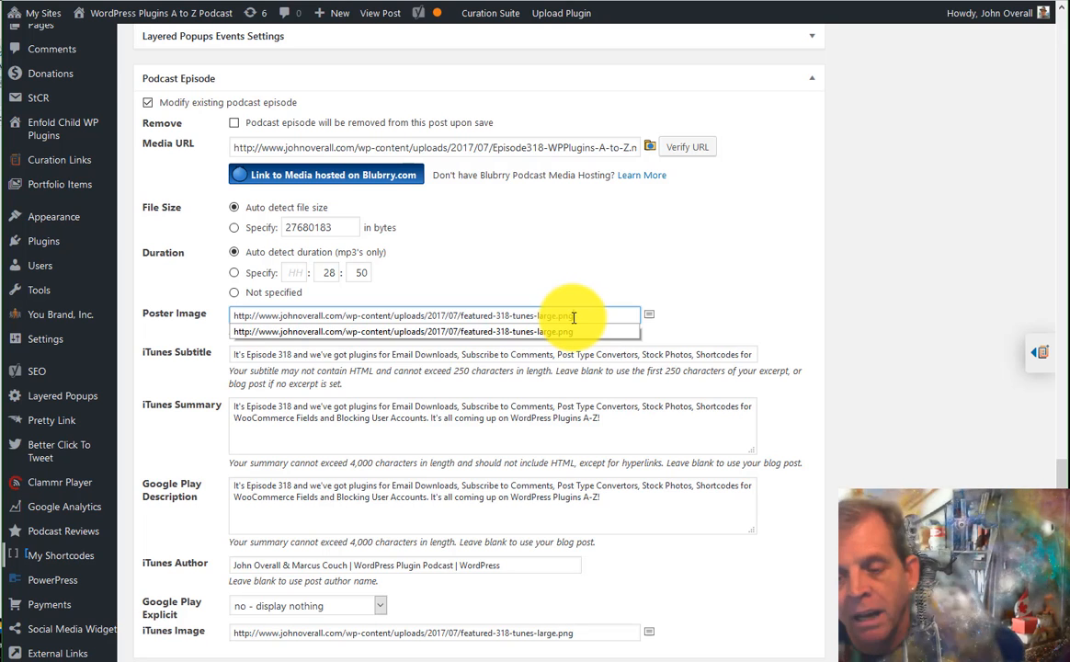
Examine the episode's iTunes Subtitle, iTunes Summary, Google Play Description, iTunes Author and iTunes Image fields.
{"action": "left_click", "coordinate": [653, 354]}
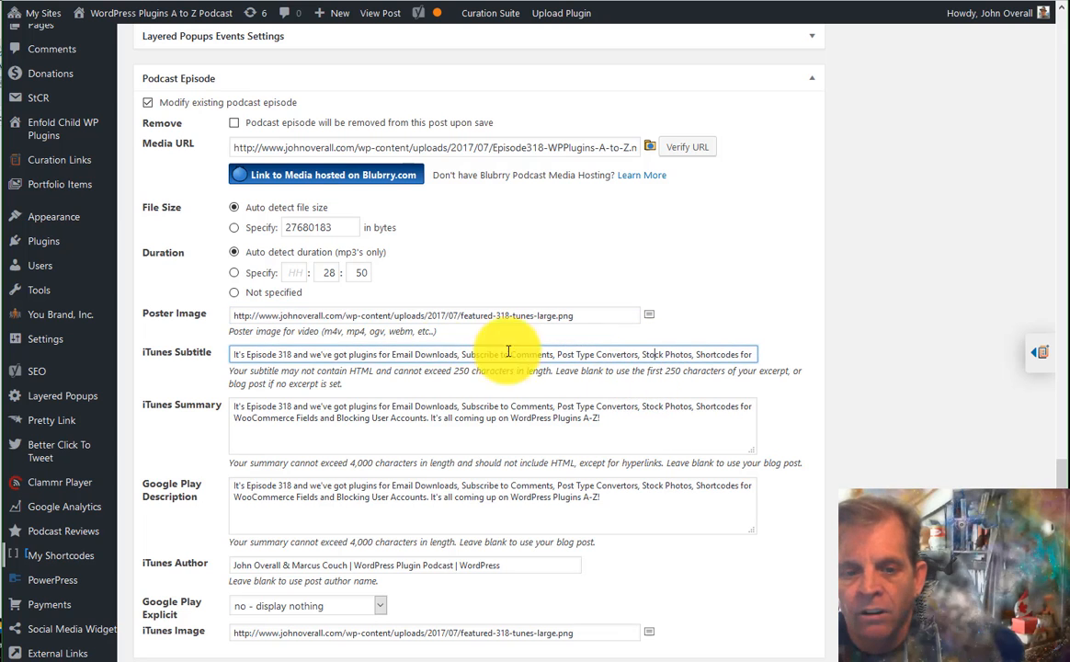
{"action": "left_click", "coordinate": [281, 417]}
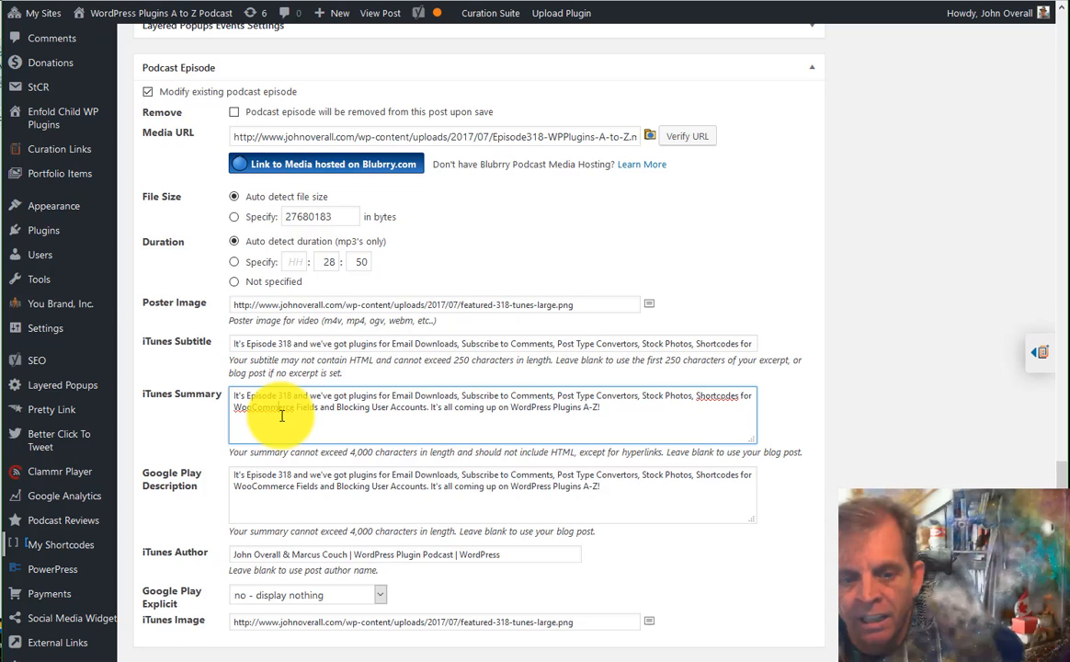
{"action": "scroll", "coordinate": [285, 414], "scroll_direction": "down", "scroll_amount": 3}
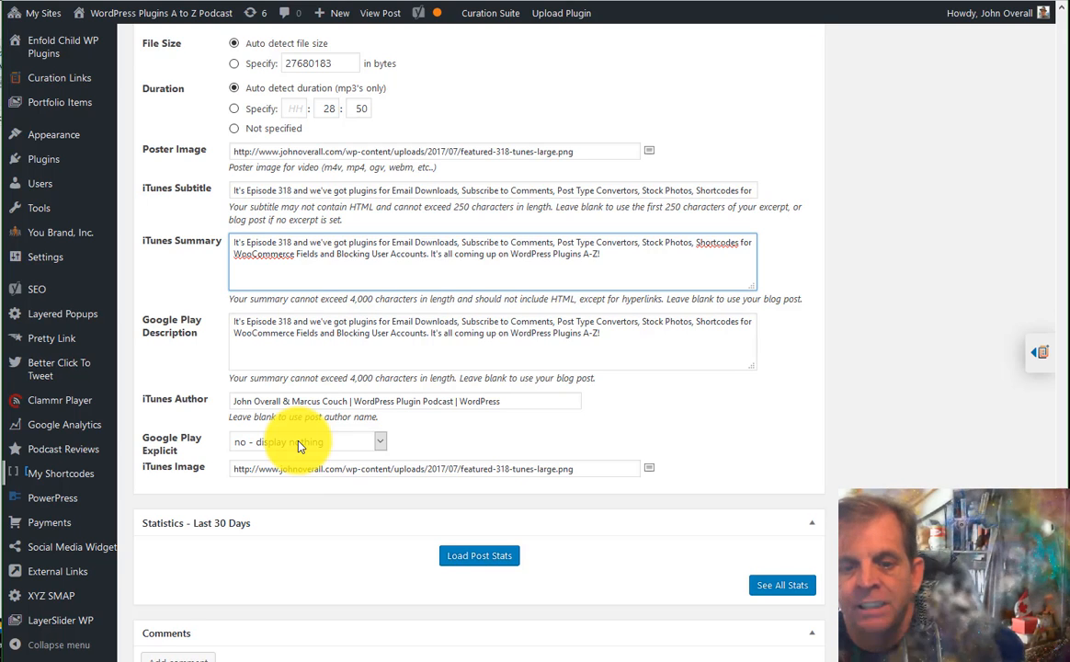
{"action": "left_click_drag", "start_coordinate": [238, 469], "coordinate": [579, 464]}
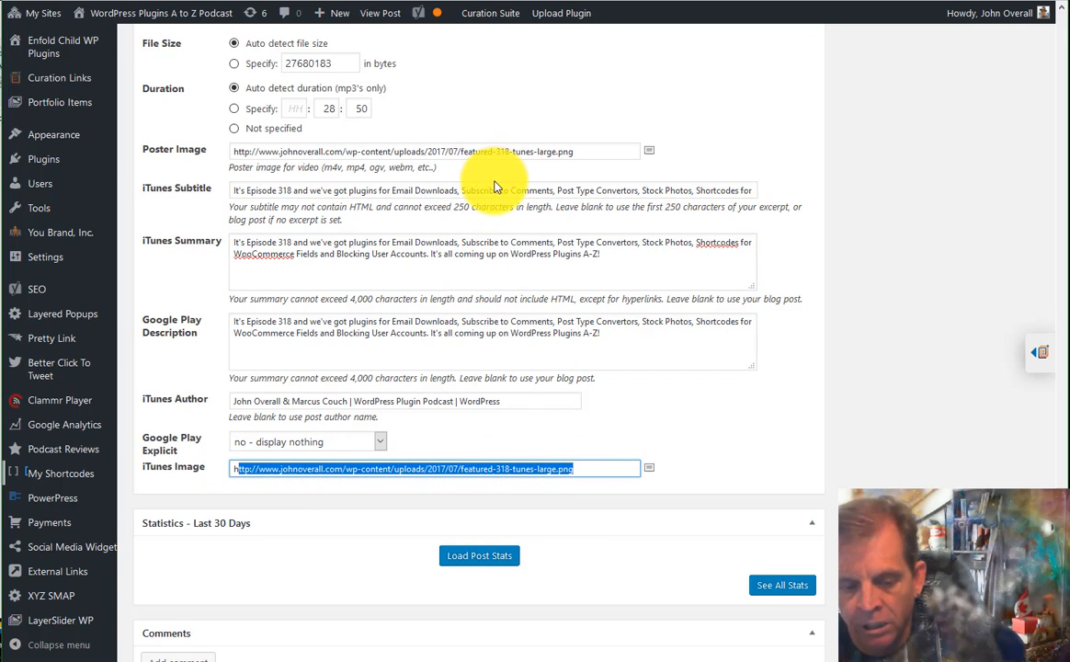
{"action": "scroll", "coordinate": [486, 244], "scroll_direction": "down", "scroll_amount": 1}
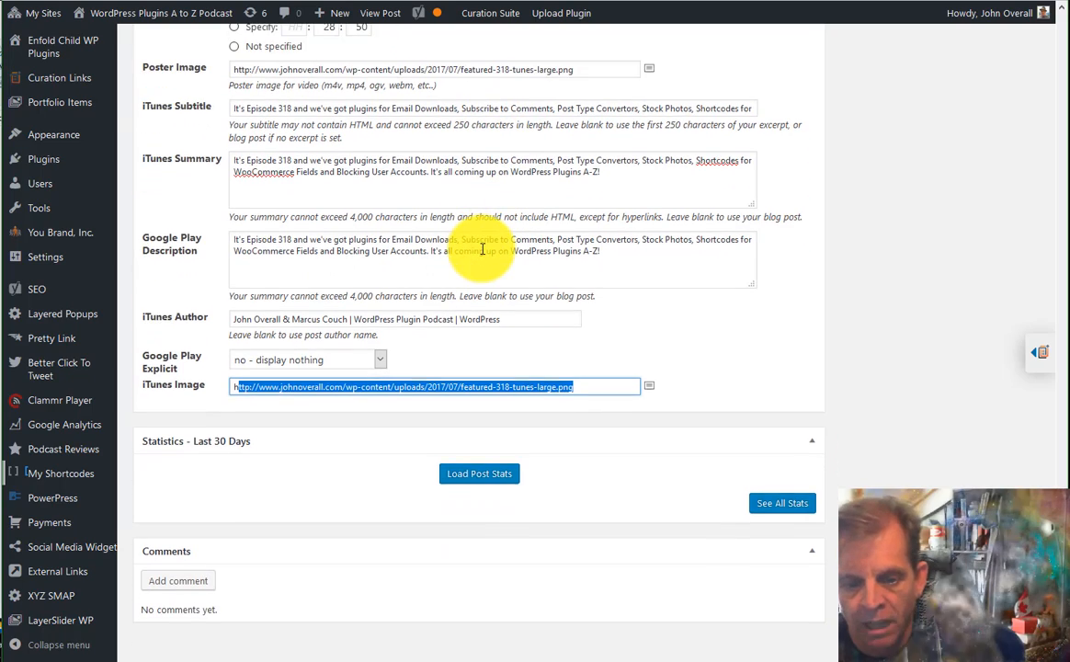
{"action": "scroll", "coordinate": [482, 249], "scroll_direction": "up", "scroll_amount": 4}
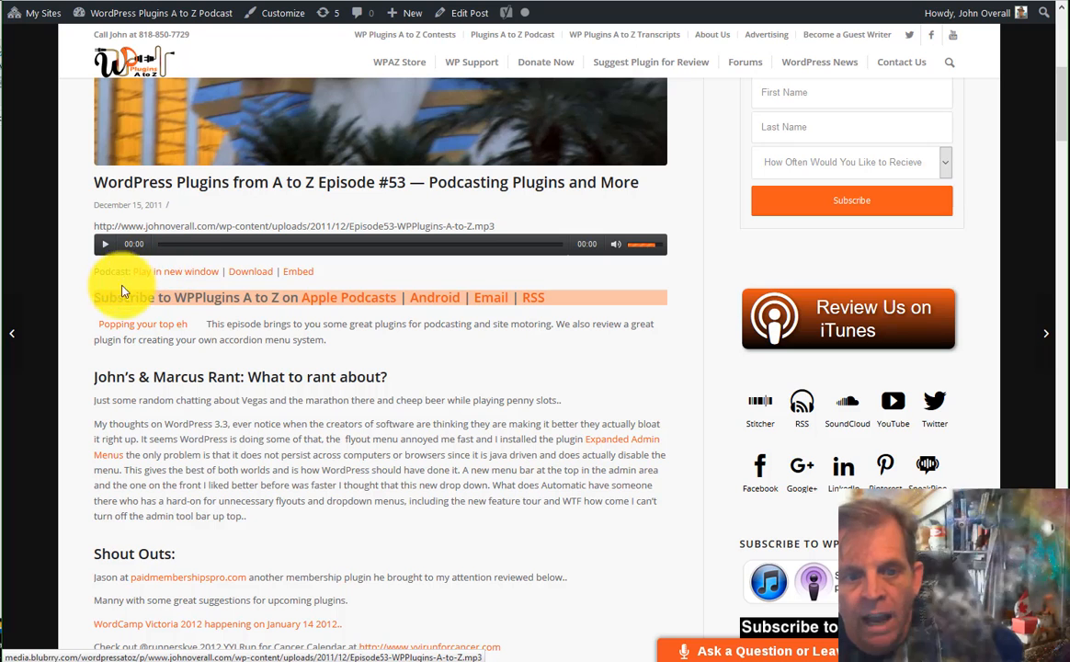
Look over the published Episode #53 post, including its audio player, podcast links, subscribe line and featured image.
{"action": "left_click_drag", "start_coordinate": [104, 301], "coordinate": [585, 298]}
{"action": "left_click", "coordinate": [436, 282]}
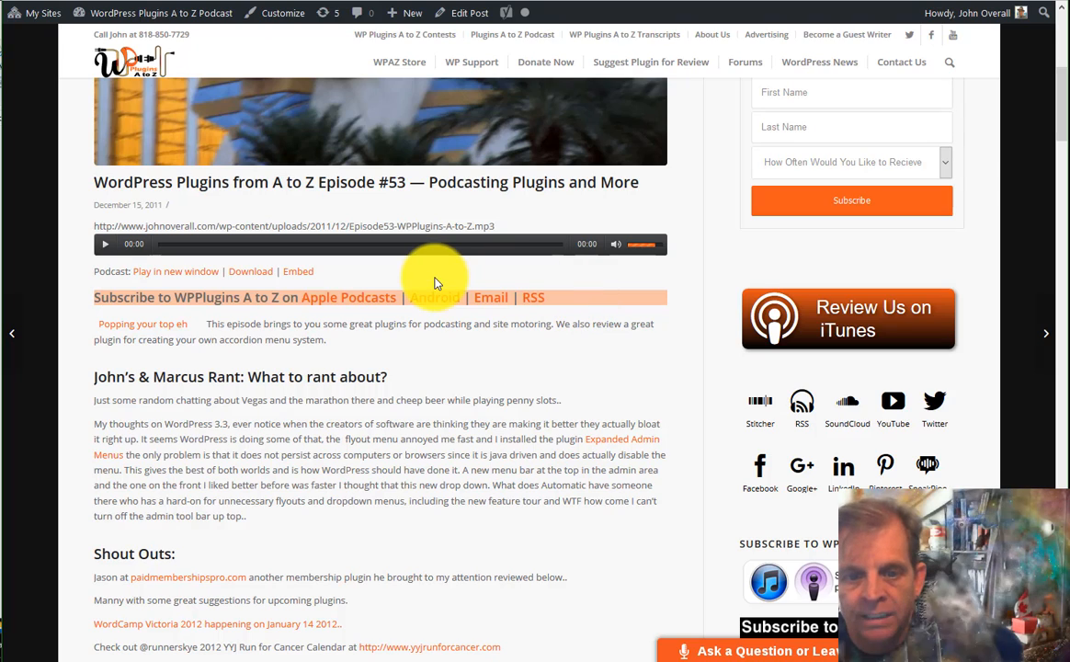
{"action": "scroll", "coordinate": [436, 279], "scroll_direction": "down", "scroll_amount": 4}
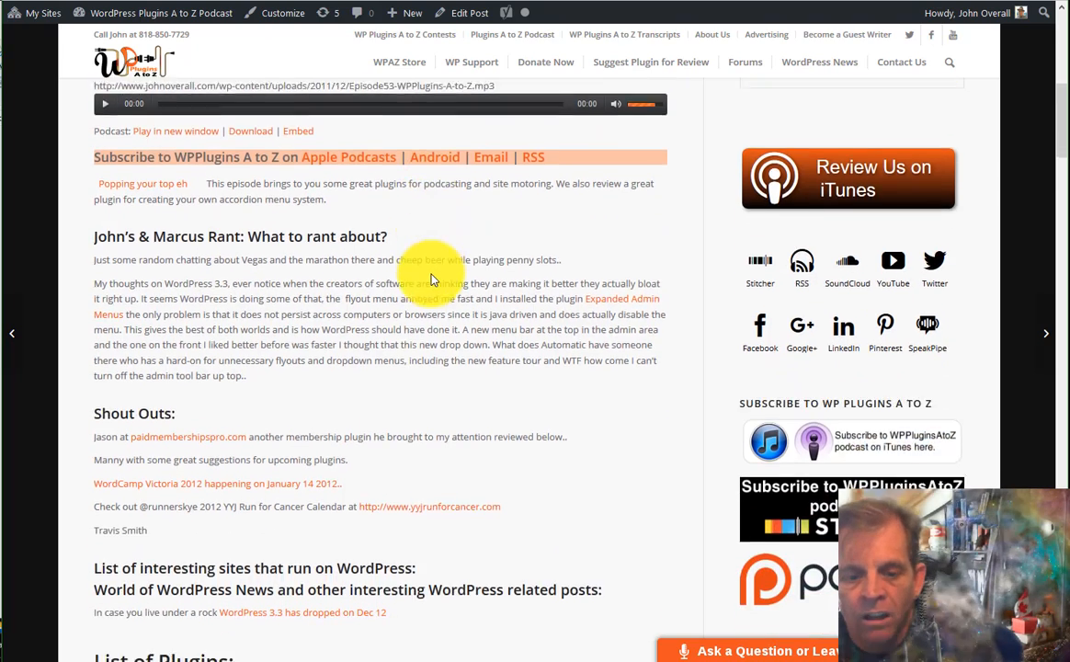
{"action": "scroll", "coordinate": [434, 278], "scroll_direction": "up", "scroll_amount": 6}
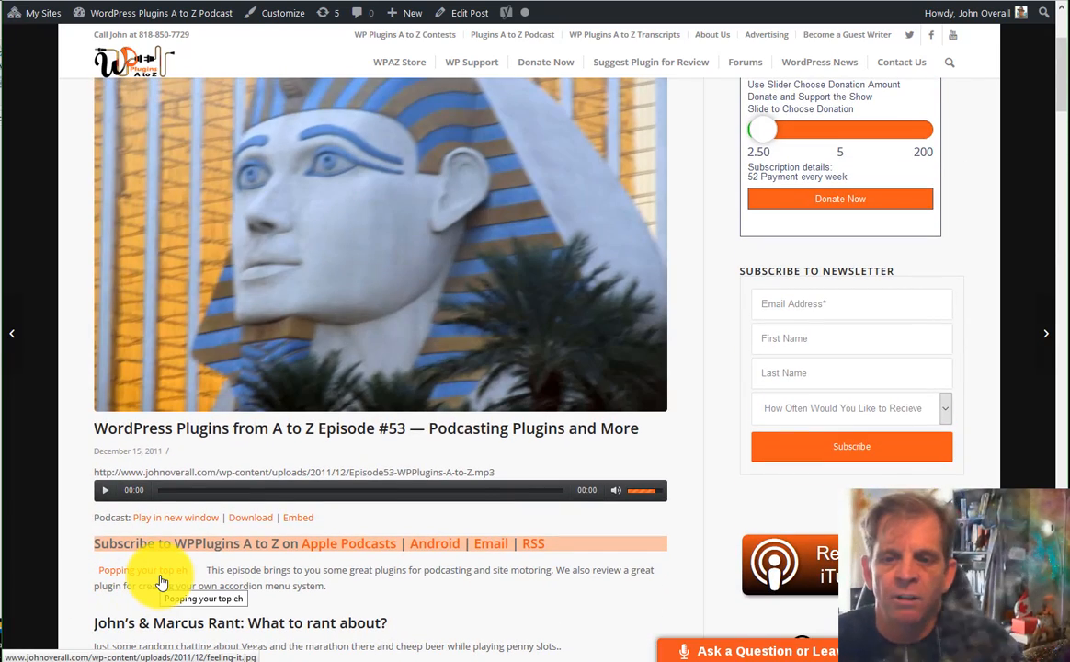
{"action": "scroll", "coordinate": [515, 552], "scroll_direction": "up", "scroll_amount": 2}
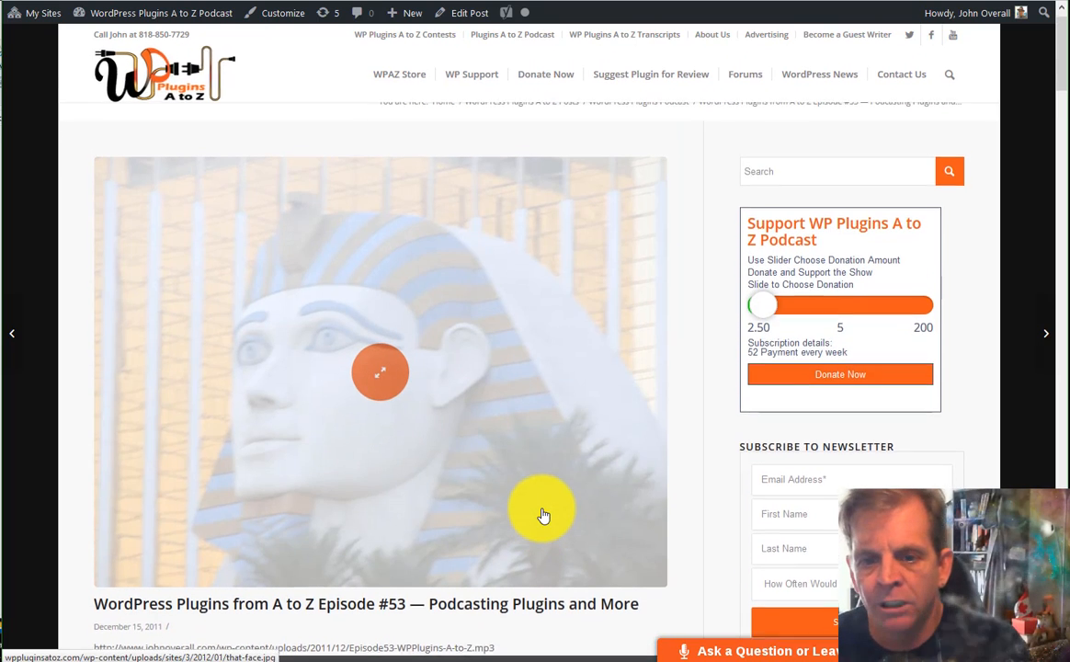
{"action": "scroll", "coordinate": [543, 516], "scroll_direction": "up", "scroll_amount": 1}
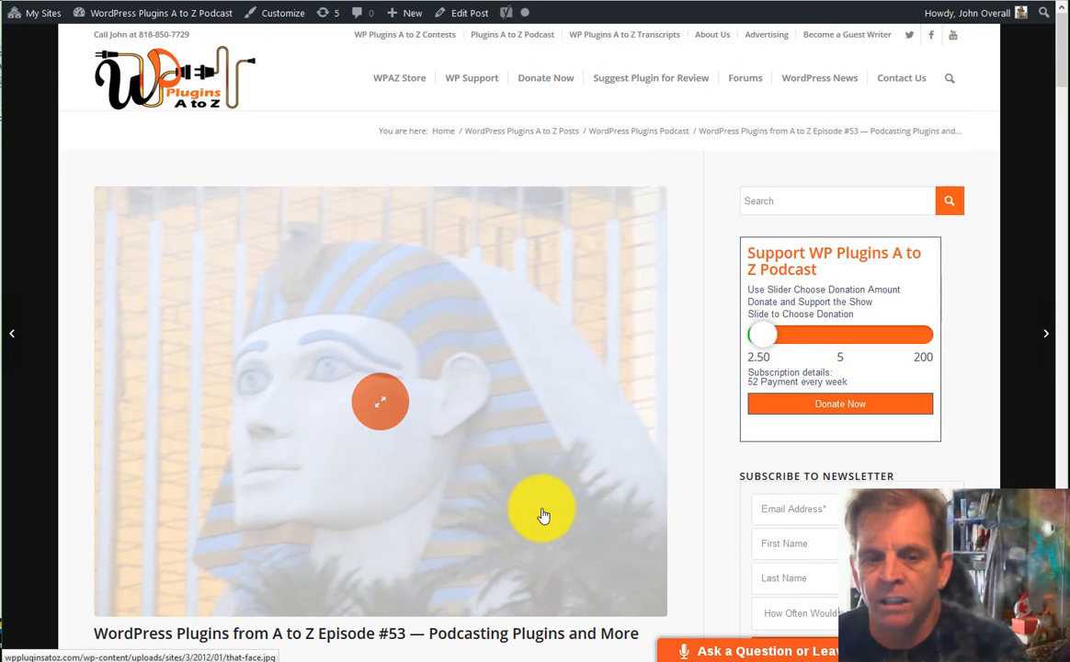